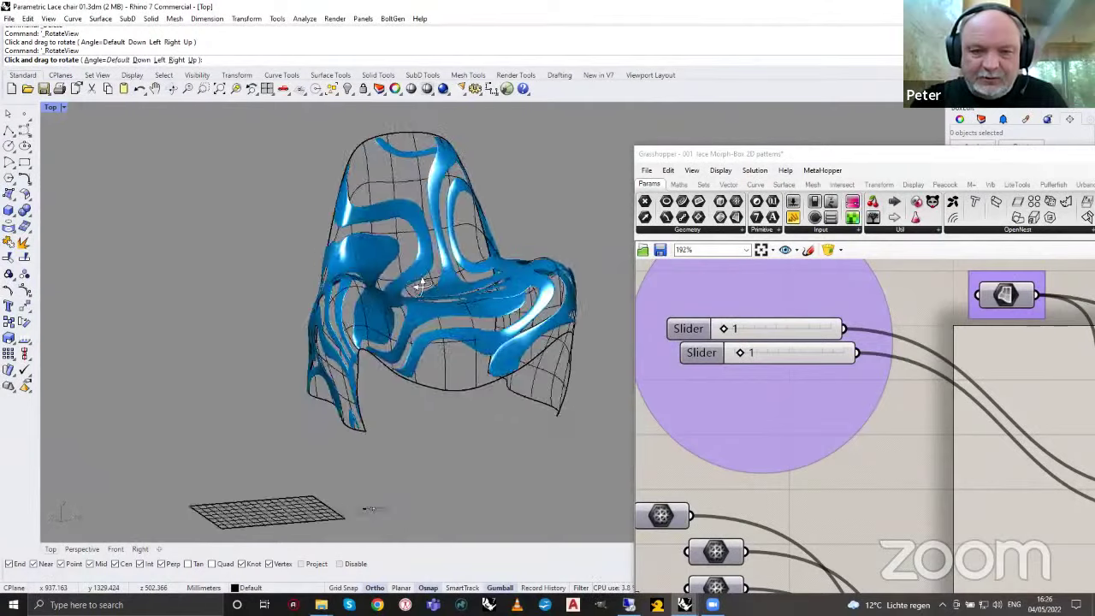
Switch the viewport to the Top view and examine the flat lace patterns and base grid beside the chair.
scroll(417, 381, down, 3)
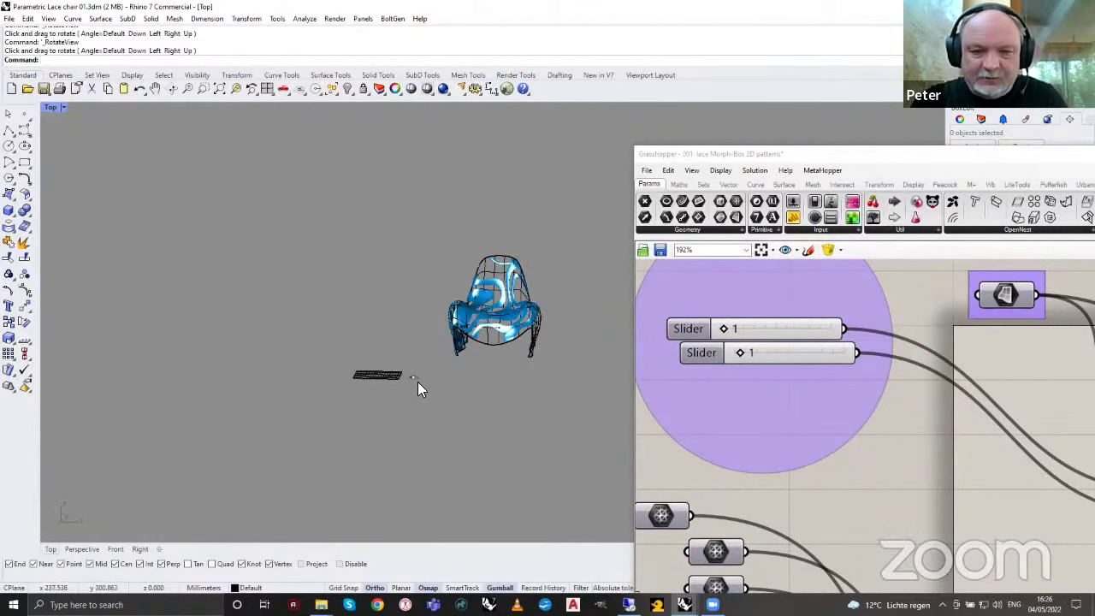
scroll(399, 360, up, 10)
scroll(400, 339, up, 6)
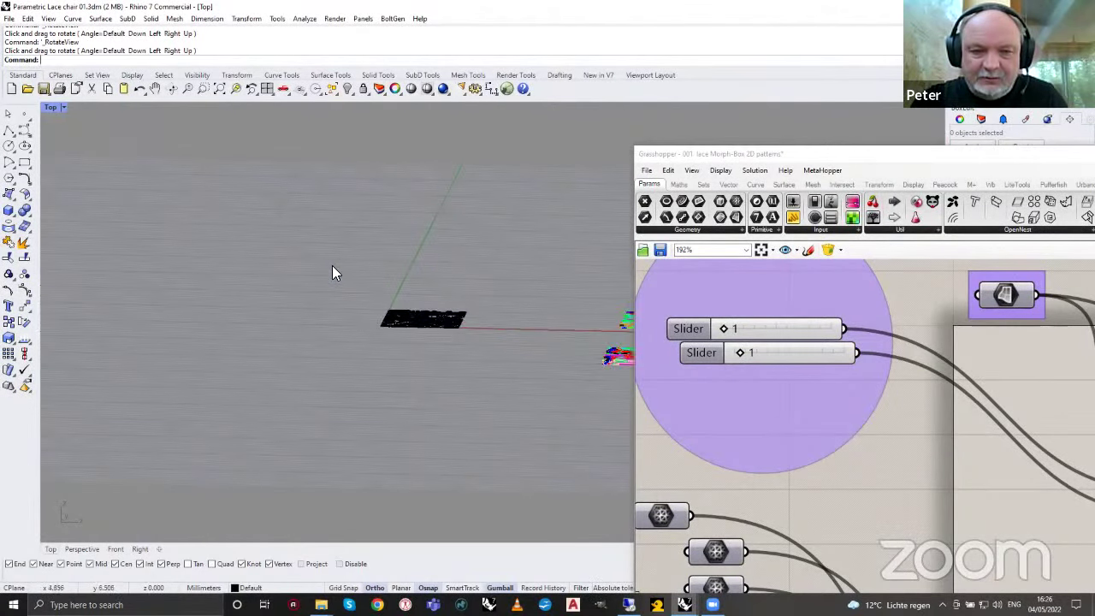
click(279, 89)
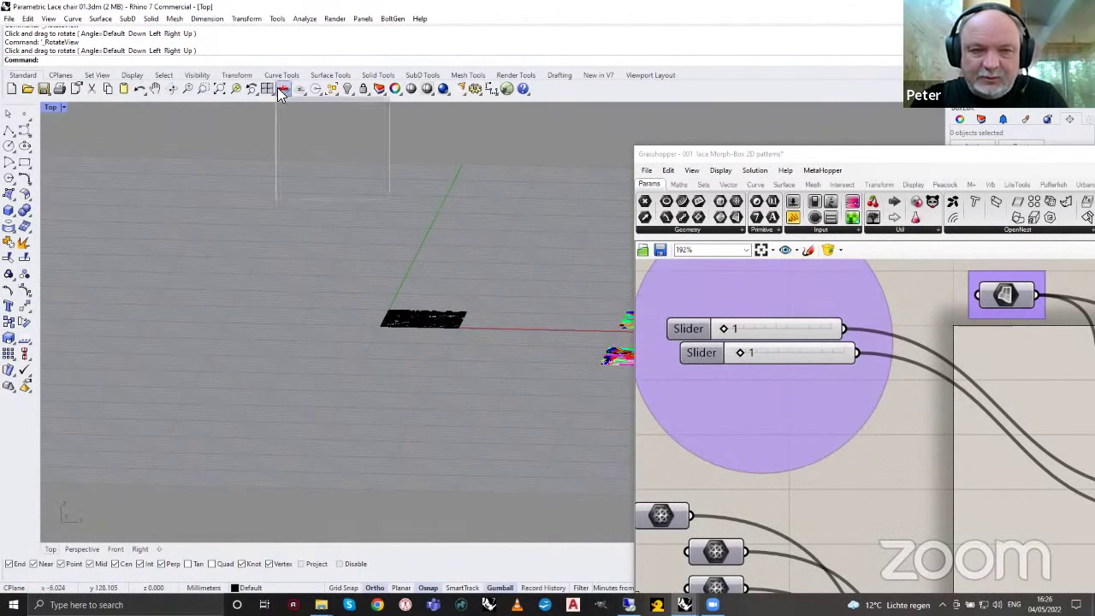
click(315, 128)
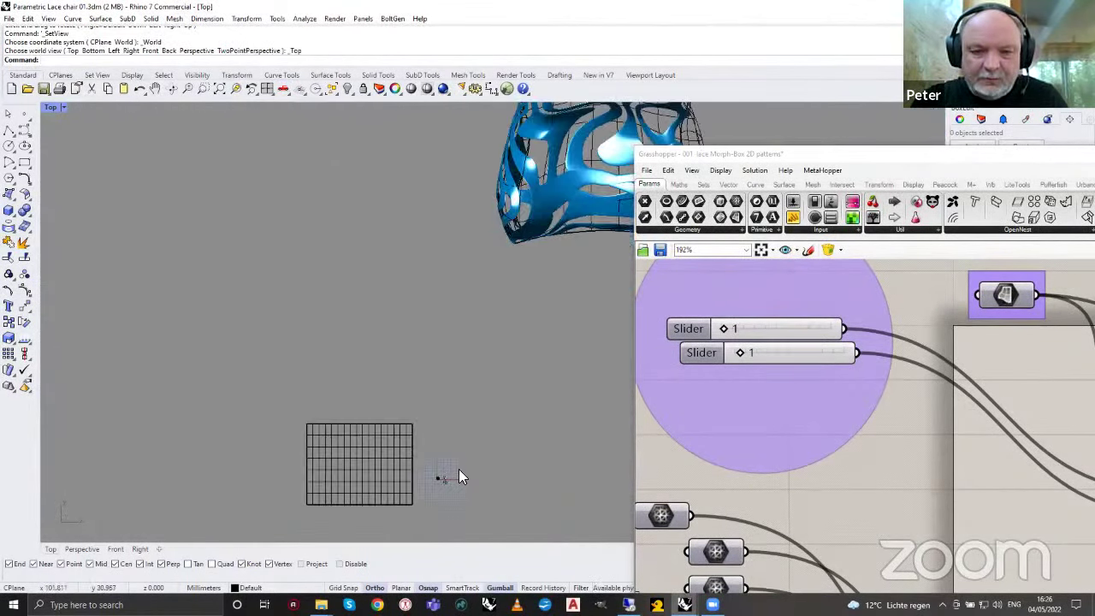
scroll(458, 468, up, 20)
scroll(562, 308, down, 7)
scroll(397, 482, up, 10)
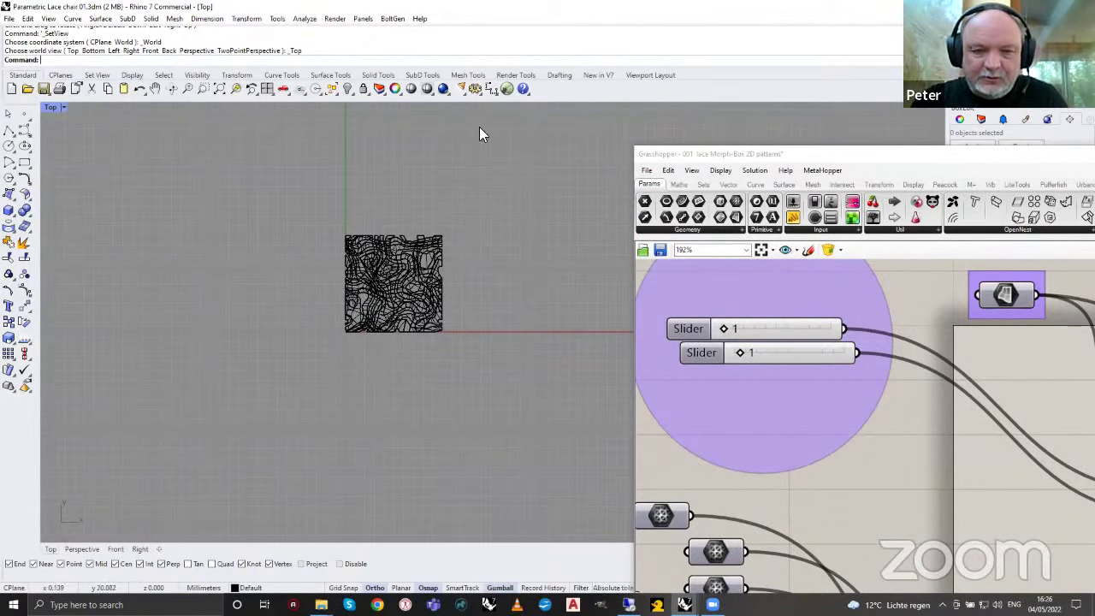
scroll(231, 342, down, 5)
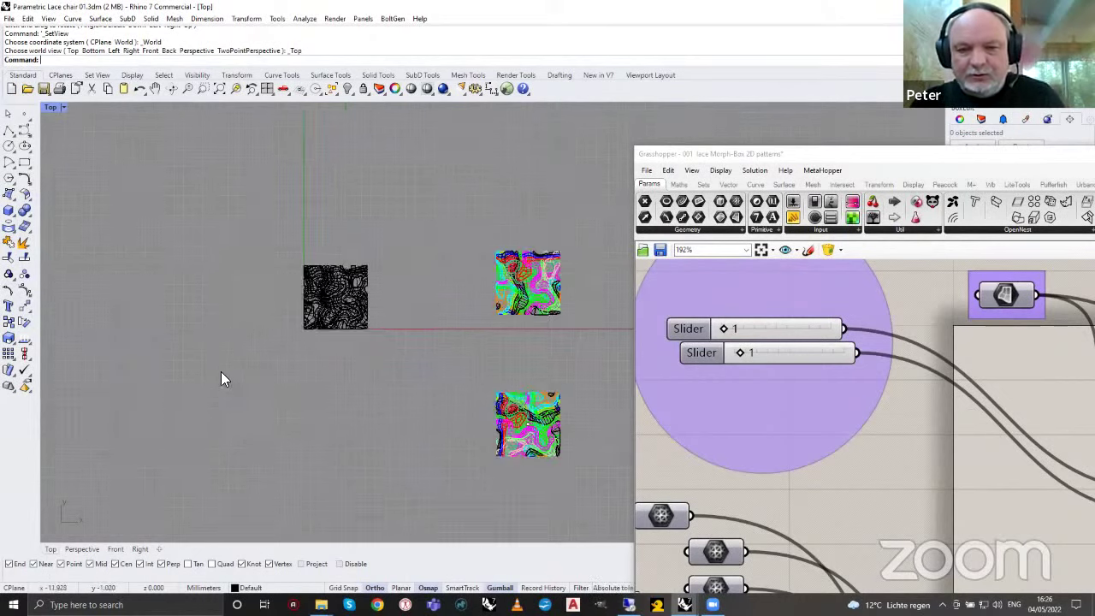
scroll(306, 384, up, 3)
scroll(354, 376, down, 3)
scroll(703, 402, down, 5)
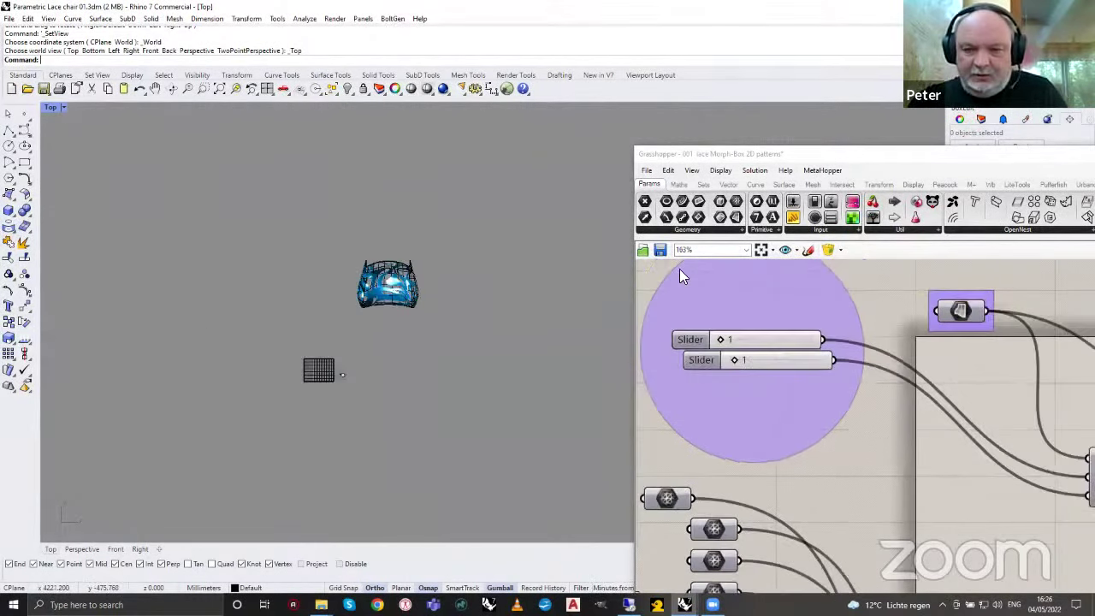
Enable the four disabled mesh parameters in the lower part of the aligned column feeding the mesh merge.
scroll(795, 308, up, 8)
scroll(821, 389, down, 6)
scroll(876, 416, down, 3)
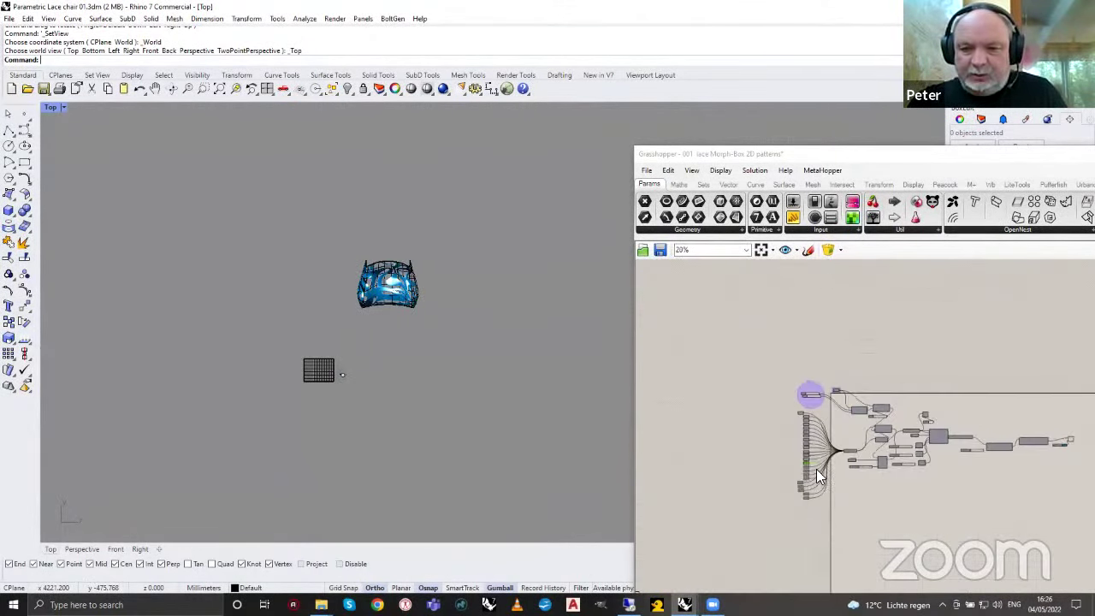
scroll(808, 432, up, 8)
scroll(759, 470, down, 3)
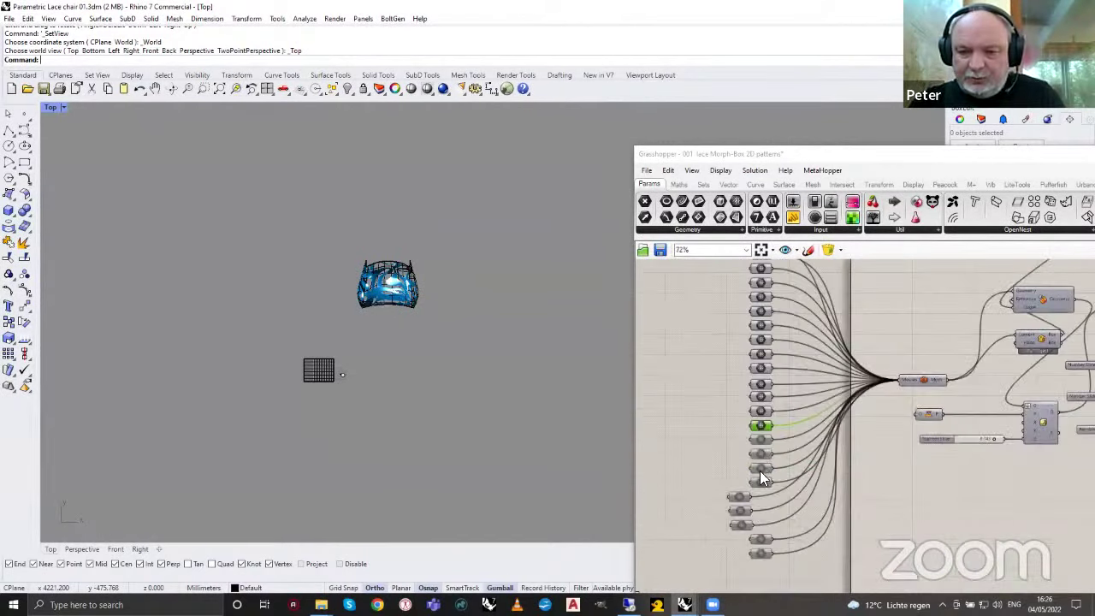
scroll(763, 392, up, 2)
click(763, 387)
middle_click(762, 410)
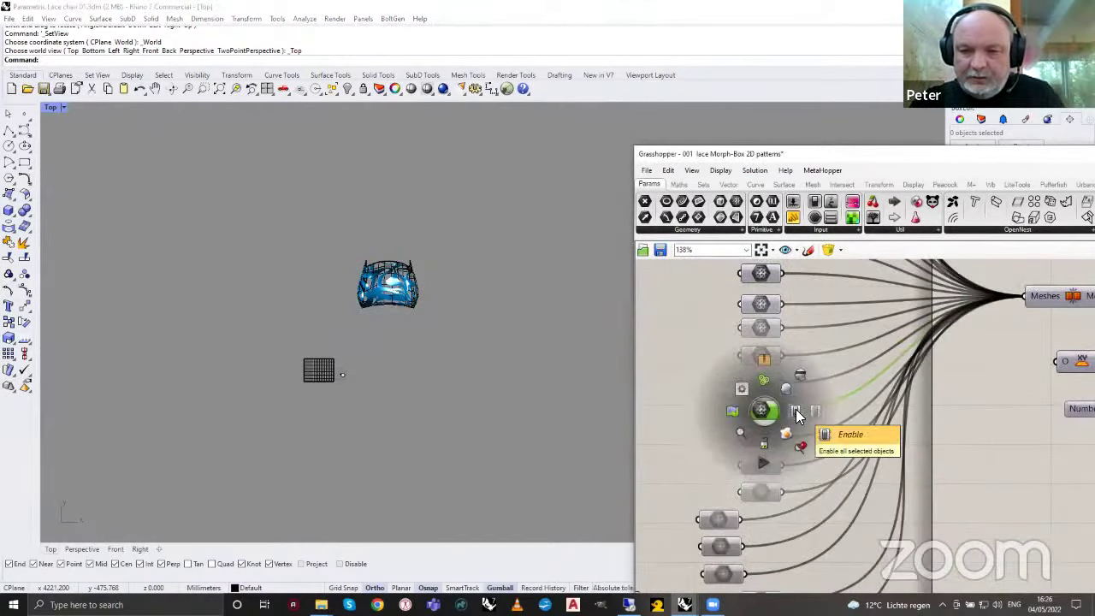
click(795, 413)
middle_click(763, 437)
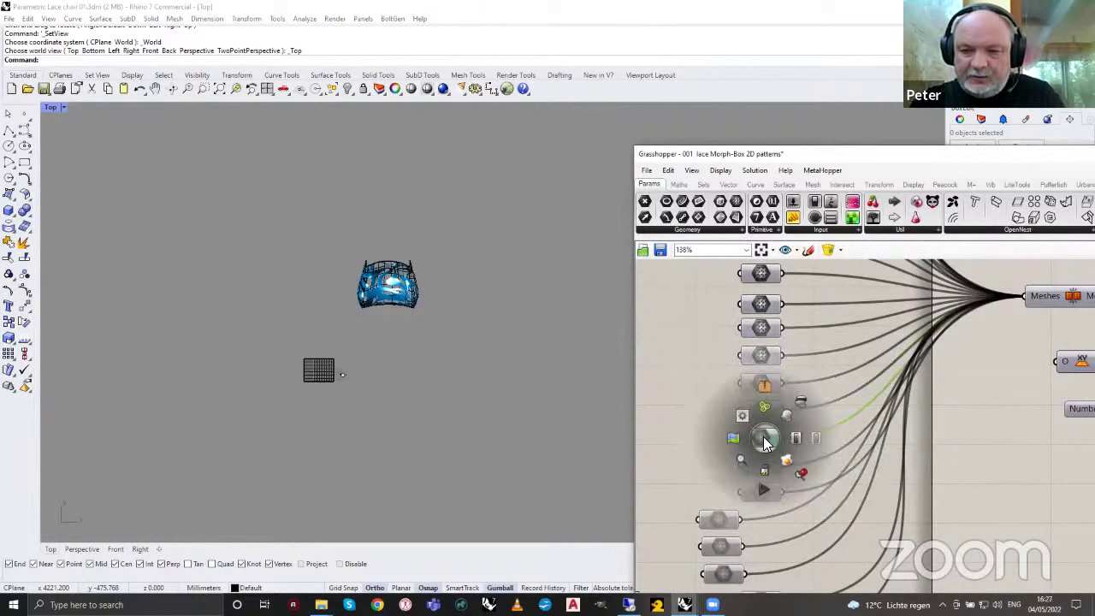
click(789, 442)
middle_click(764, 466)
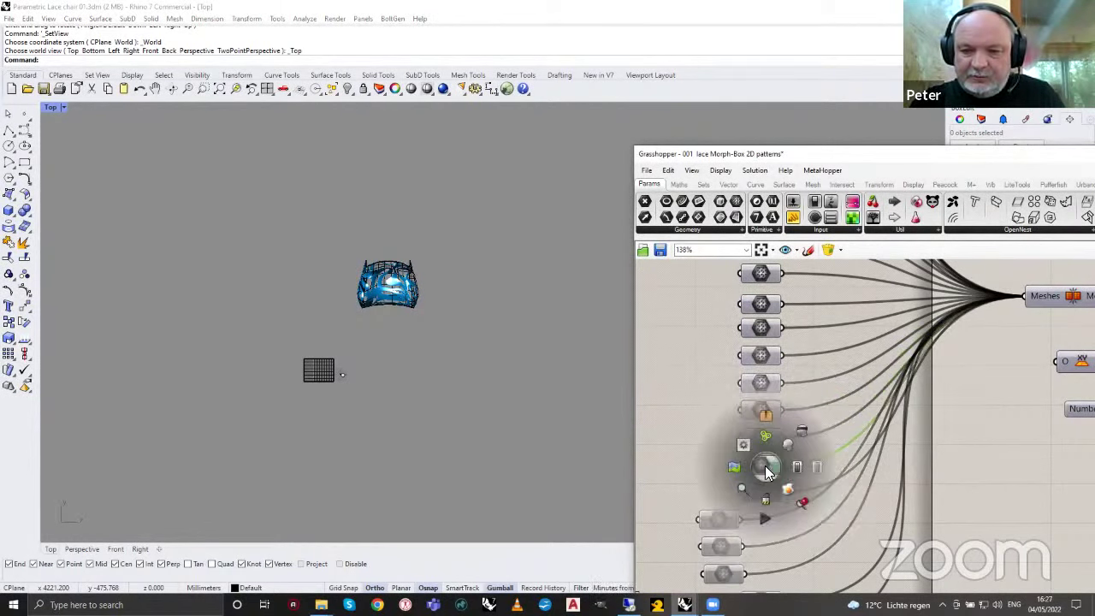
click(795, 472)
middle_click(762, 489)
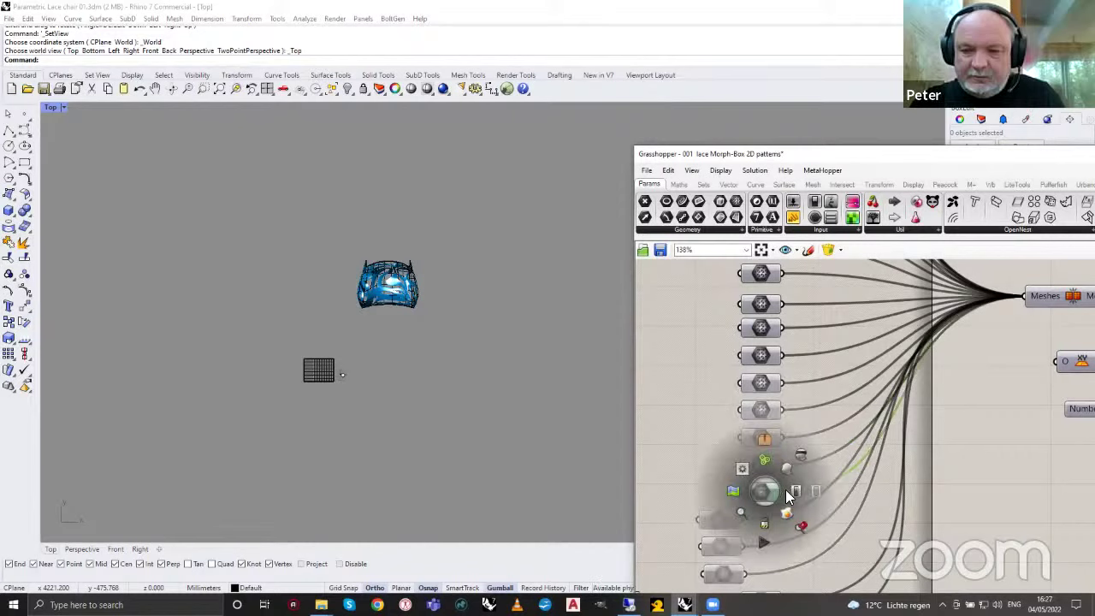
click(788, 491)
Enable the three offset mesh parameters below the aligned column.
click(719, 522)
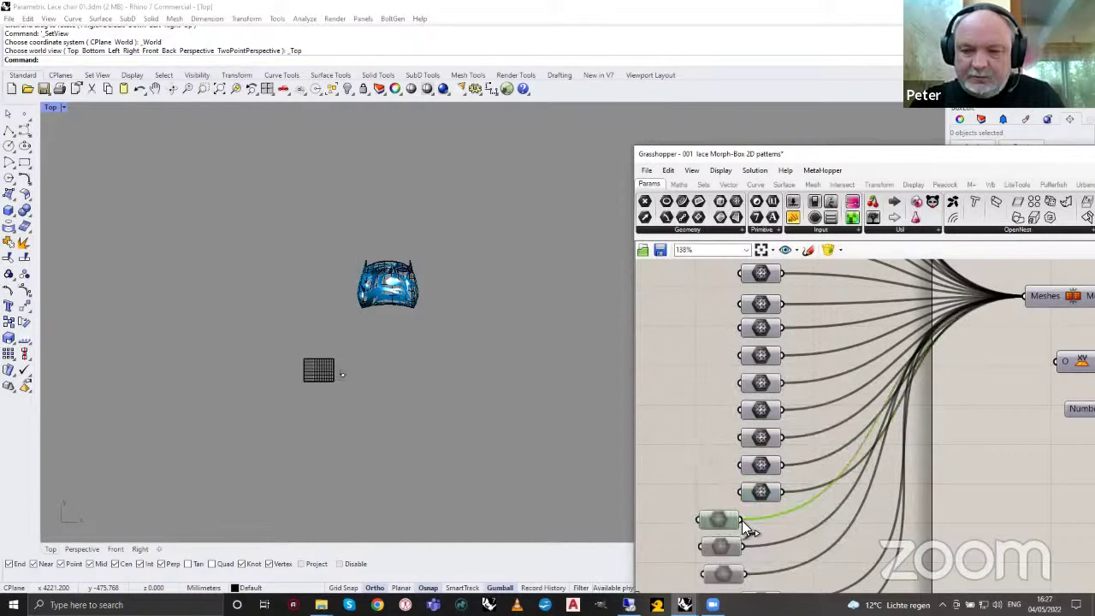
middle_click(715, 523)
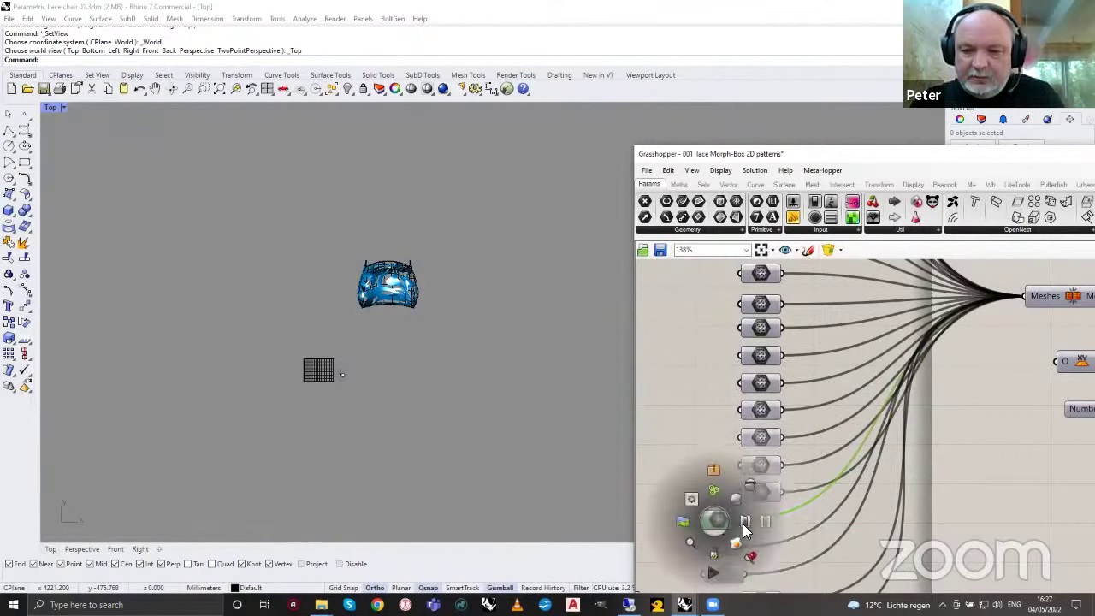
click(746, 527)
scroll(752, 578, up, 2)
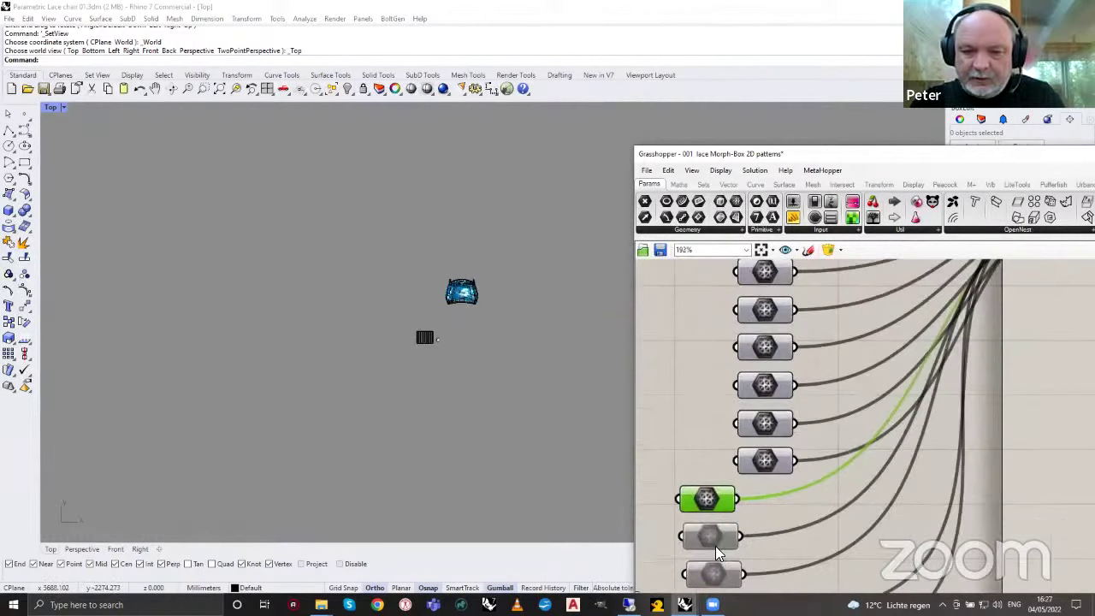
middle_click(719, 542)
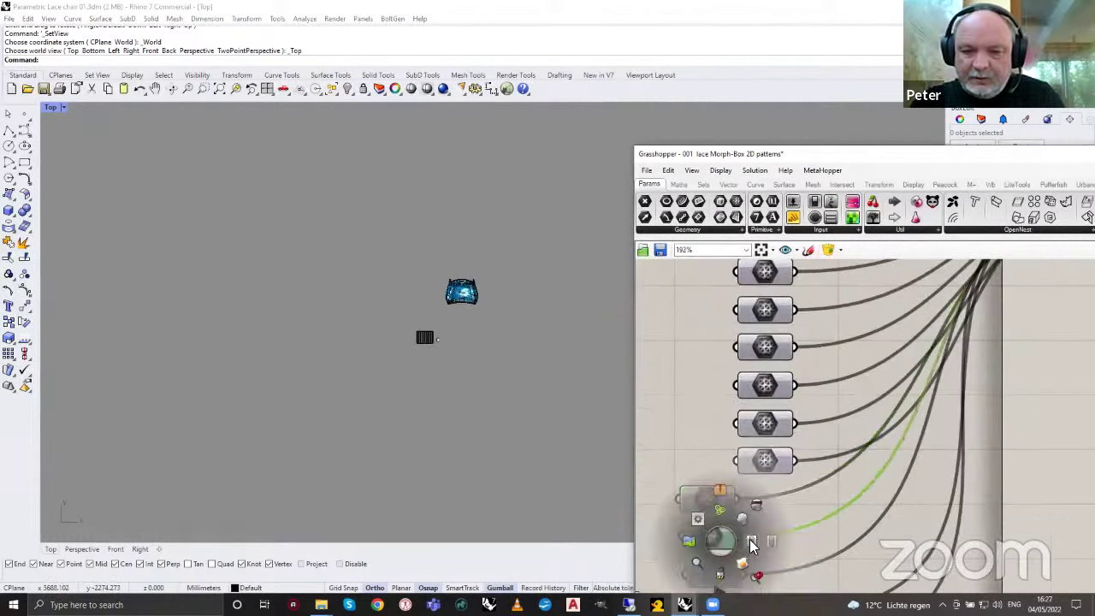
click(747, 538)
scroll(728, 286, down, 3)
scroll(713, 457, up, 4)
click(721, 476)
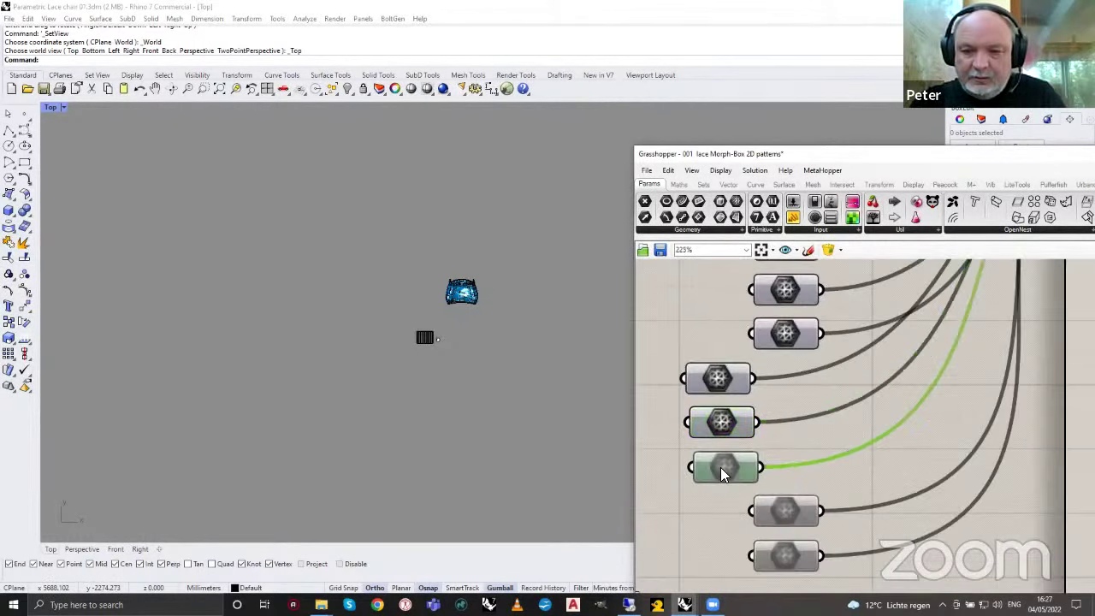
middle_click(721, 477)
click(751, 475)
Enable the last two disabled mesh parameters at the end of the input list.
click(788, 513)
middle_click(789, 513)
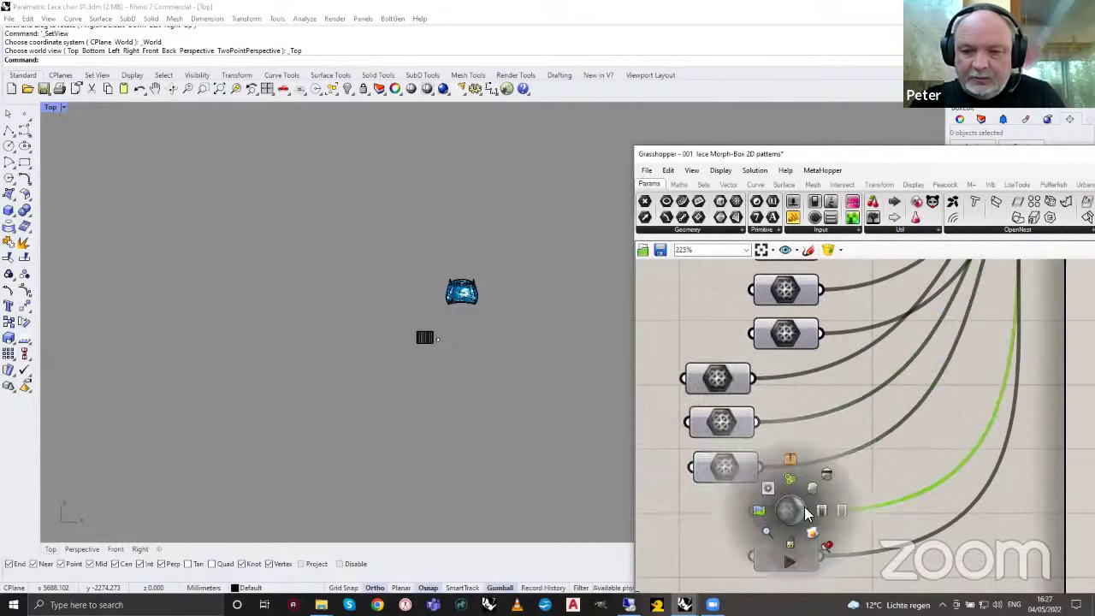
click(819, 512)
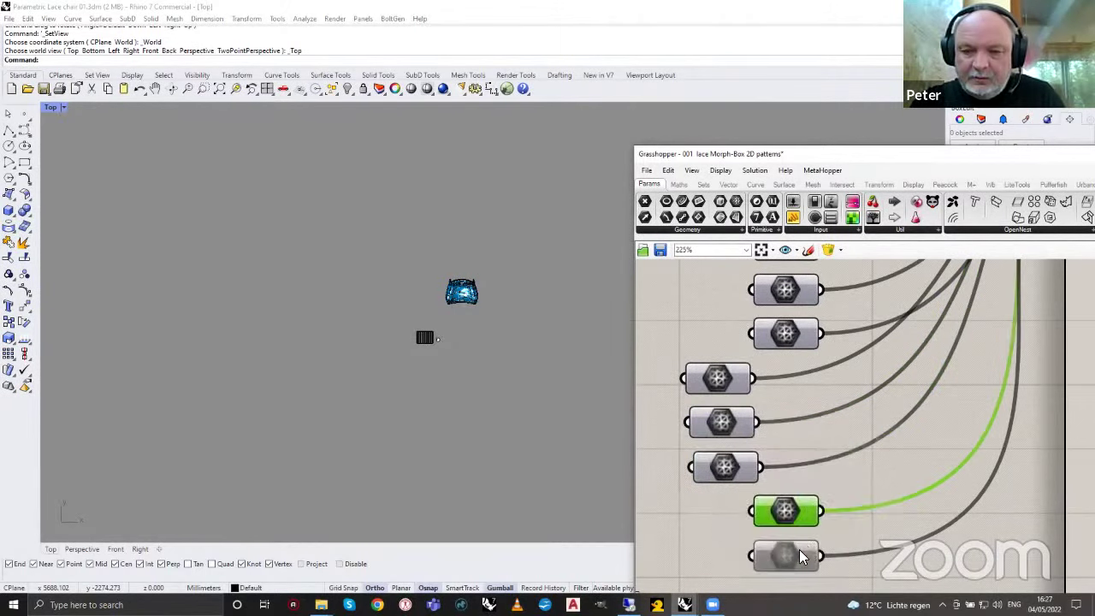
click(802, 550)
middle_click(801, 550)
click(833, 552)
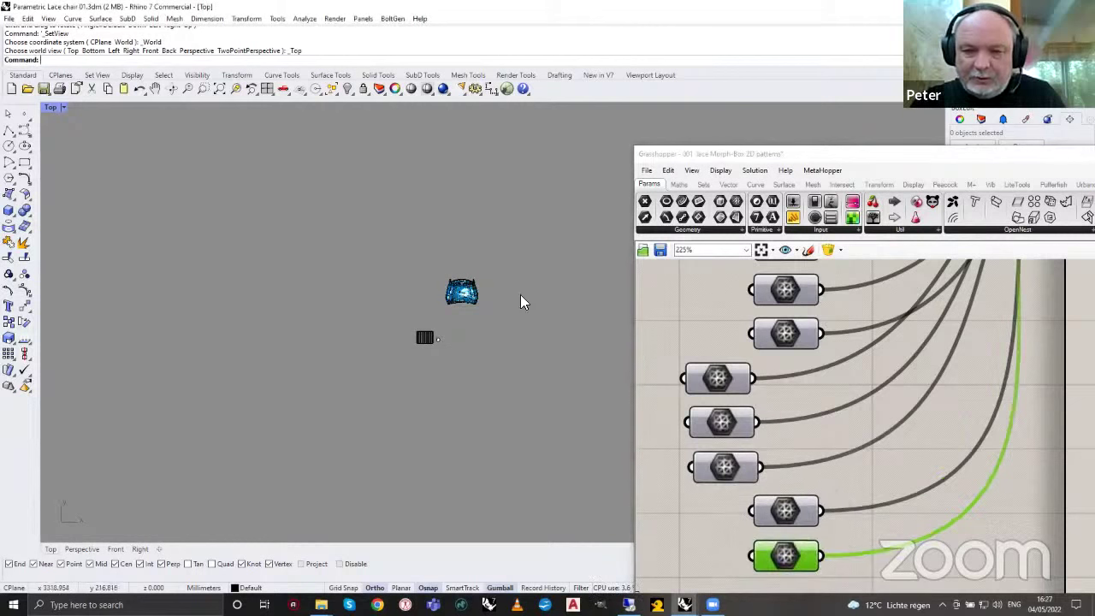
Set the slider driving the B end of the first domain component to 17, with the chair shown in an angled view.
click(172, 89)
drag(315, 475, 535, 225)
scroll(534, 227, up, 5)
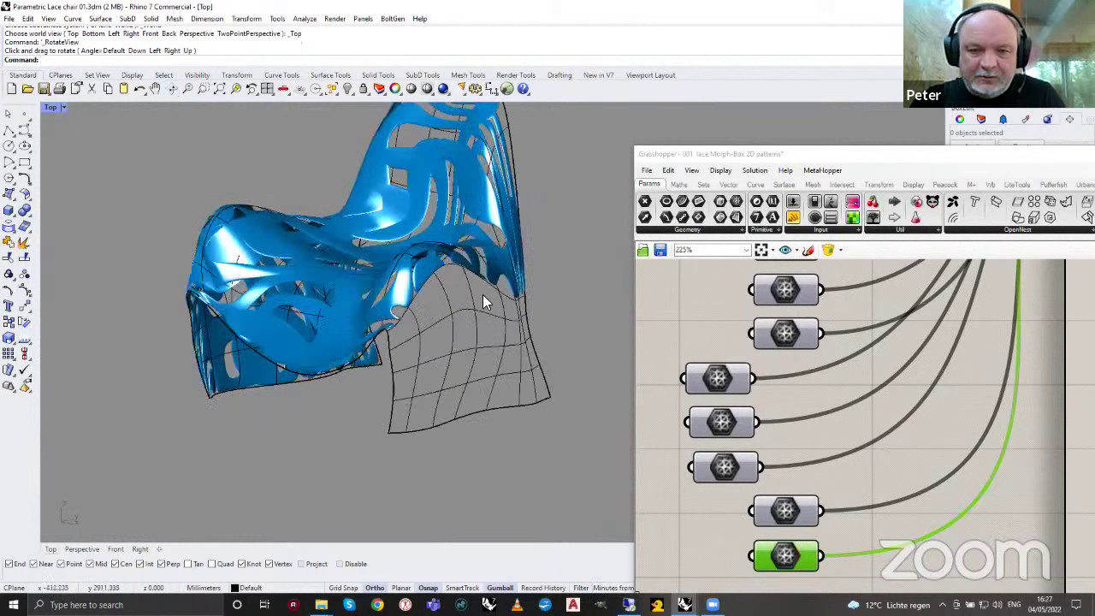
scroll(826, 413, down, 5)
scroll(779, 464, down, 6)
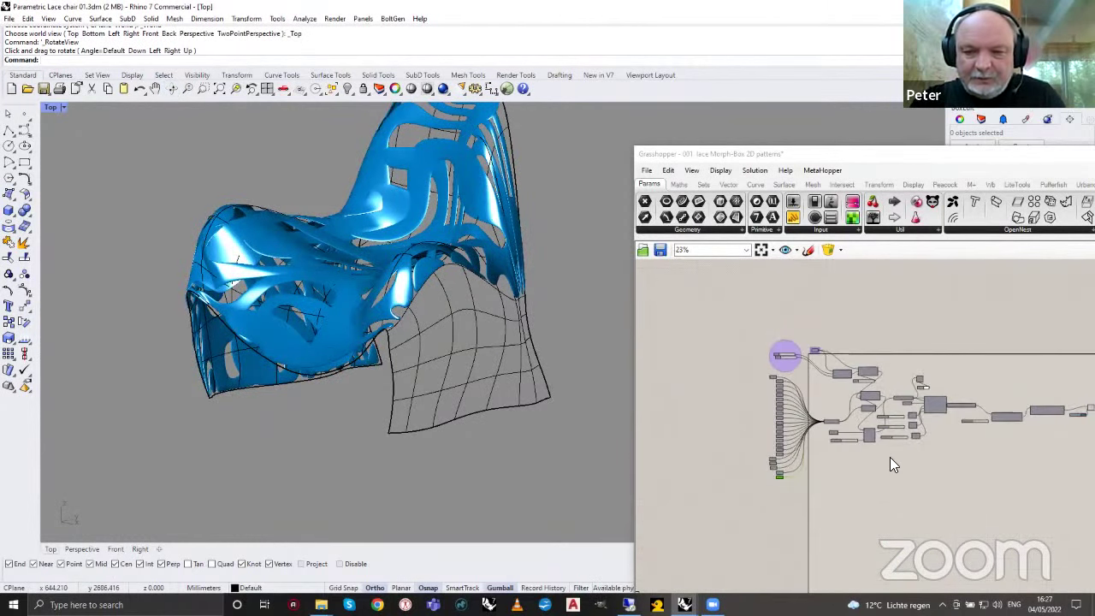
scroll(913, 415, up, 6)
scroll(907, 419, up, 5)
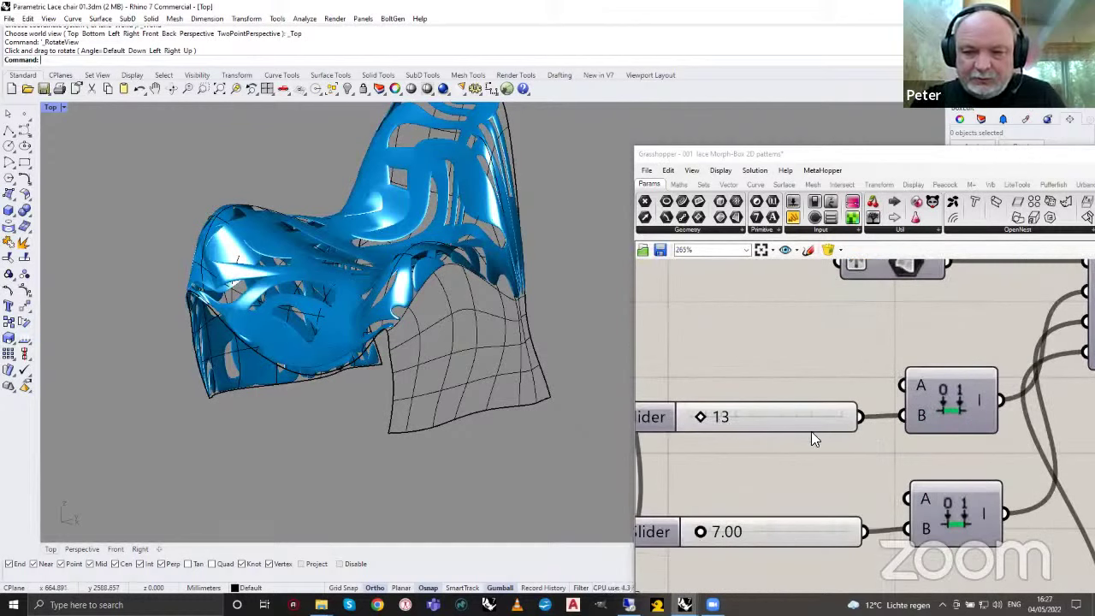
drag(702, 416, 704, 418)
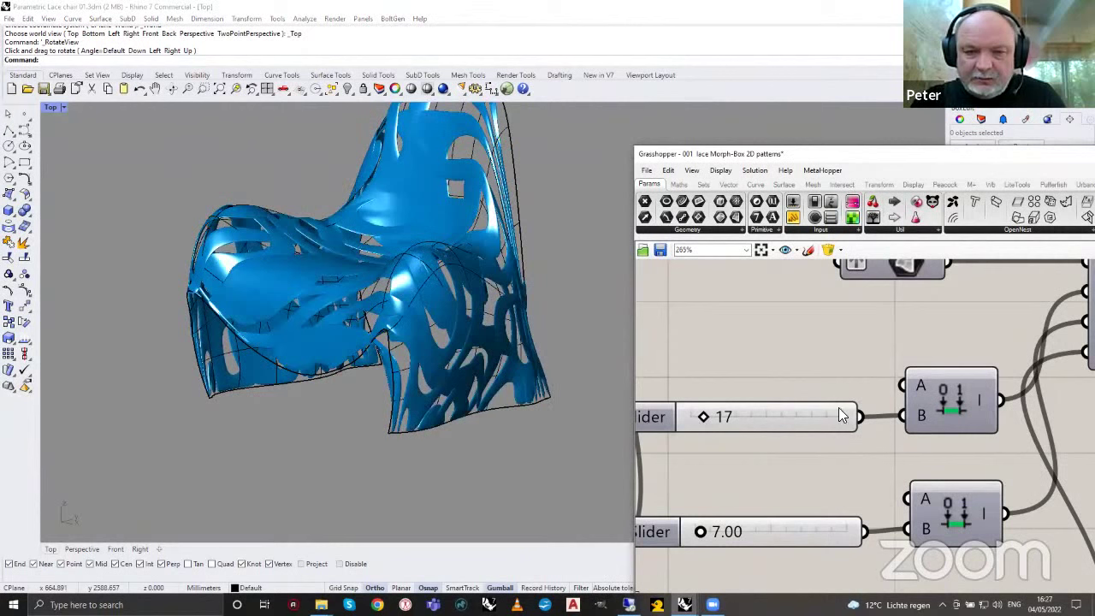
Set both the U Count and V Count sliders in the purple group to 2.
click(490, 472)
scroll(504, 417, down, 4)
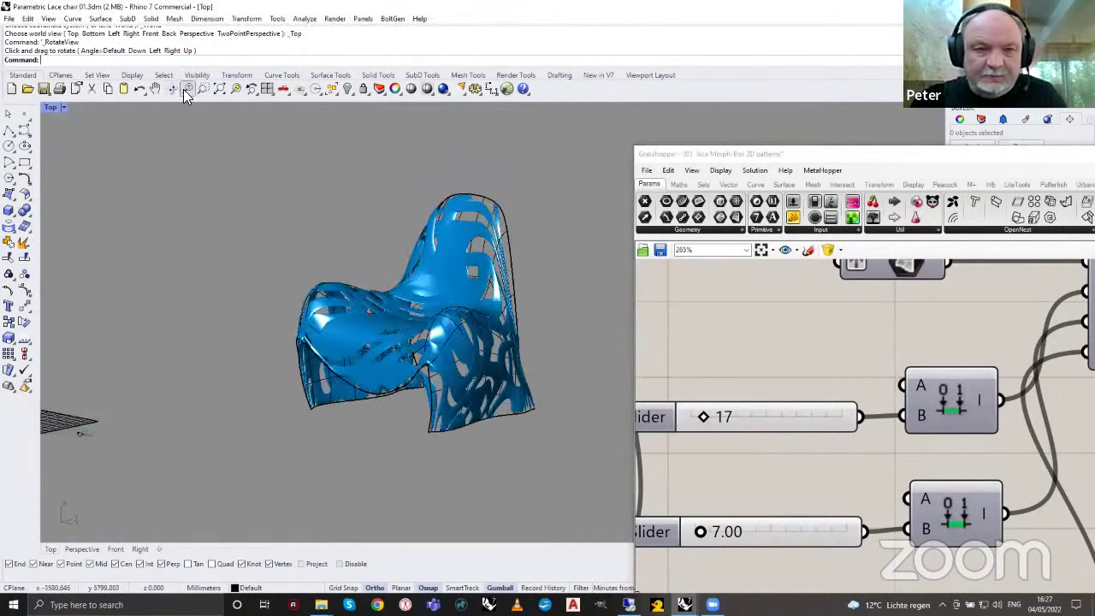
click(170, 91)
drag(251, 245, 324, 274)
scroll(898, 421, down, 8)
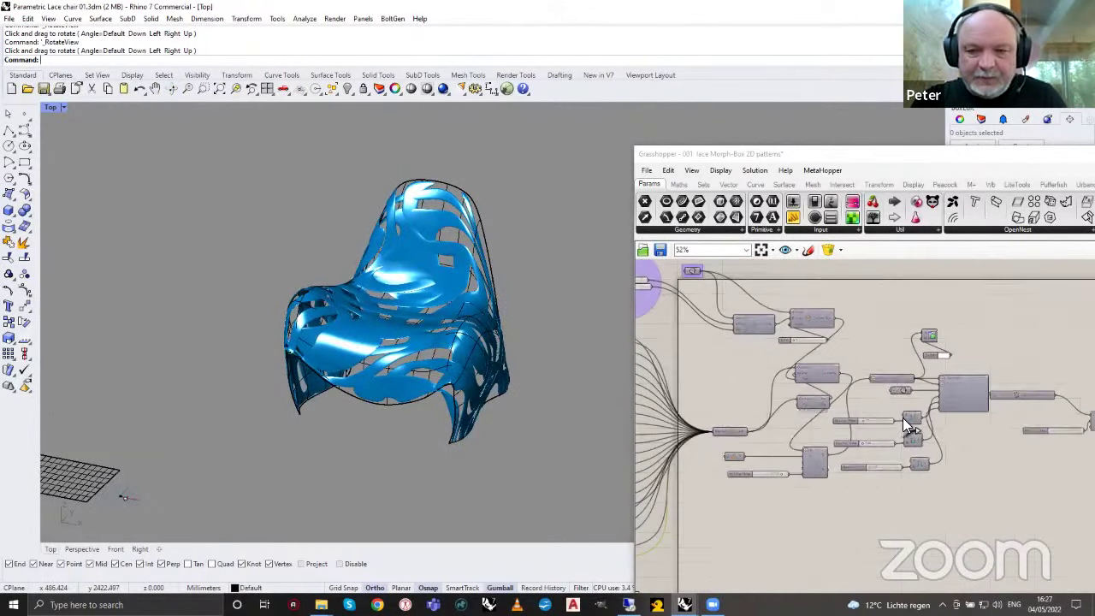
scroll(773, 325, up, 7)
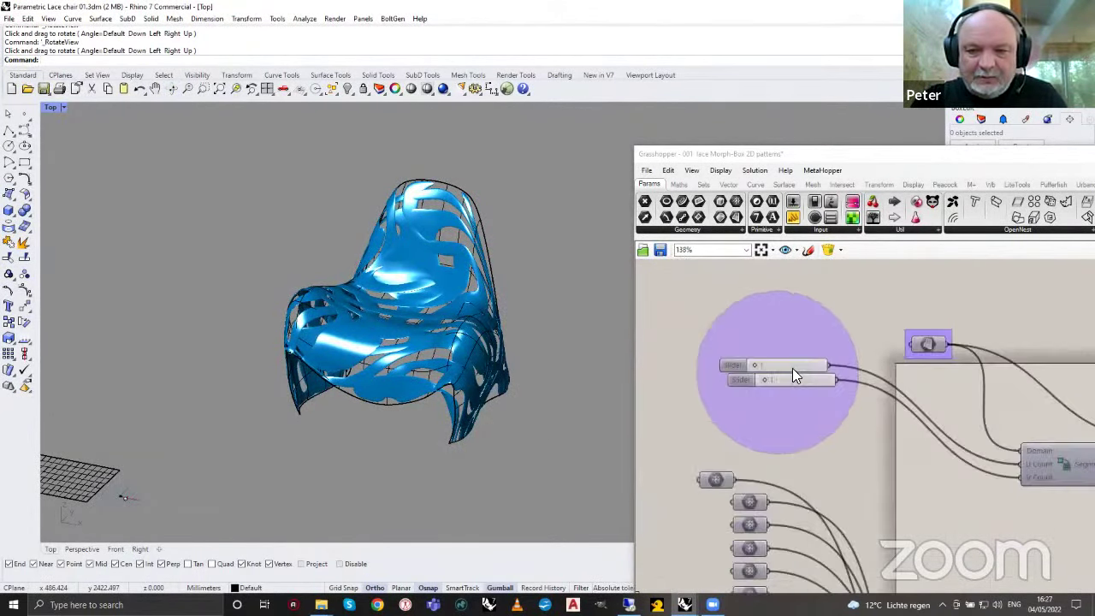
double_click(743, 363)
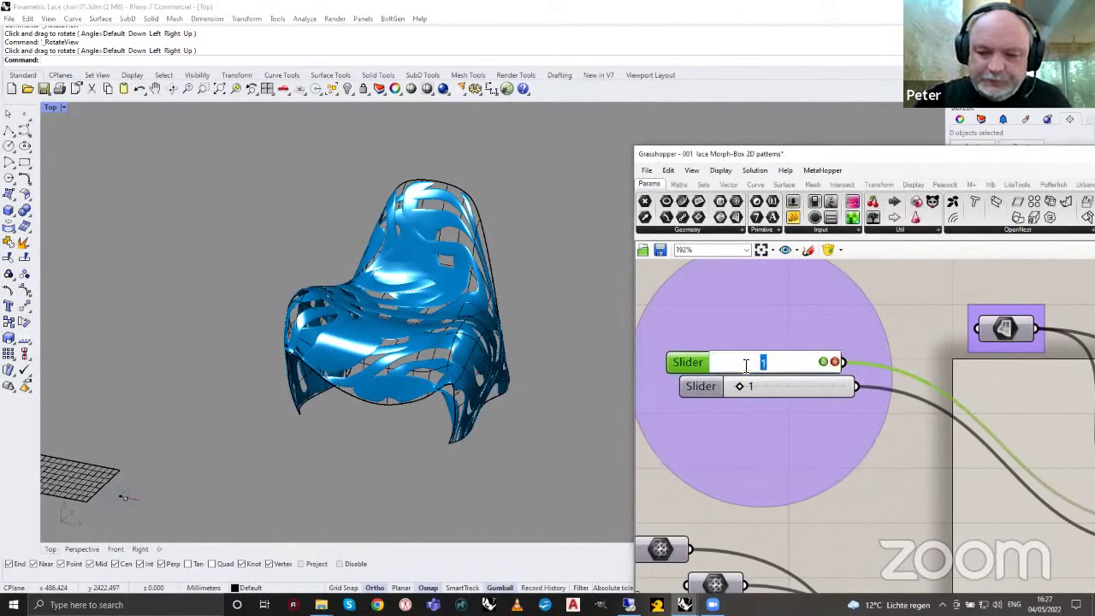
text(2)
key(Return)
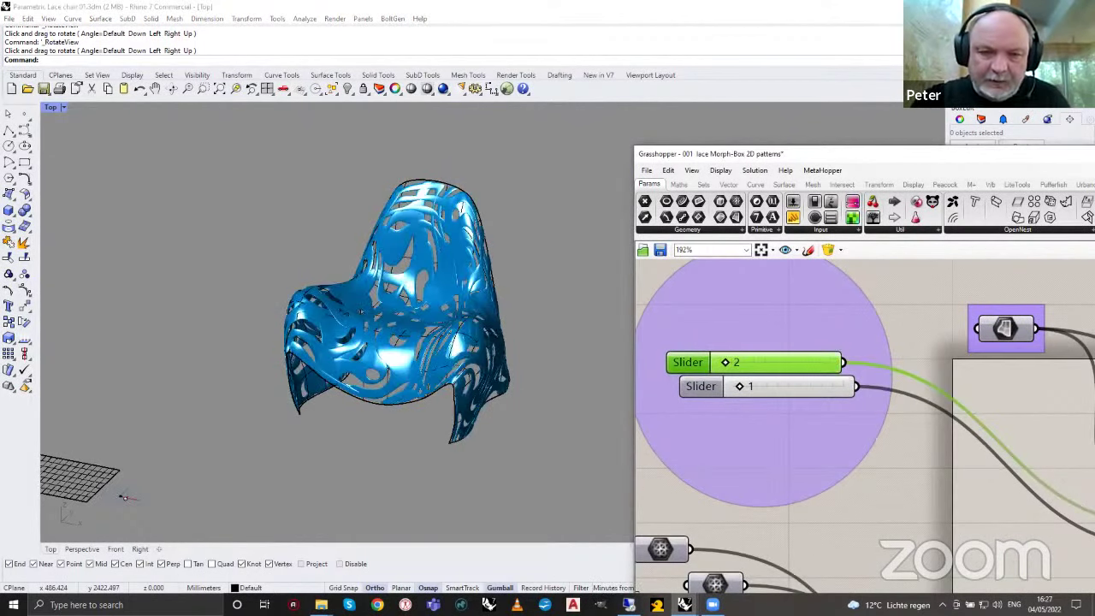
double_click(768, 387)
text(2)
key(Return)
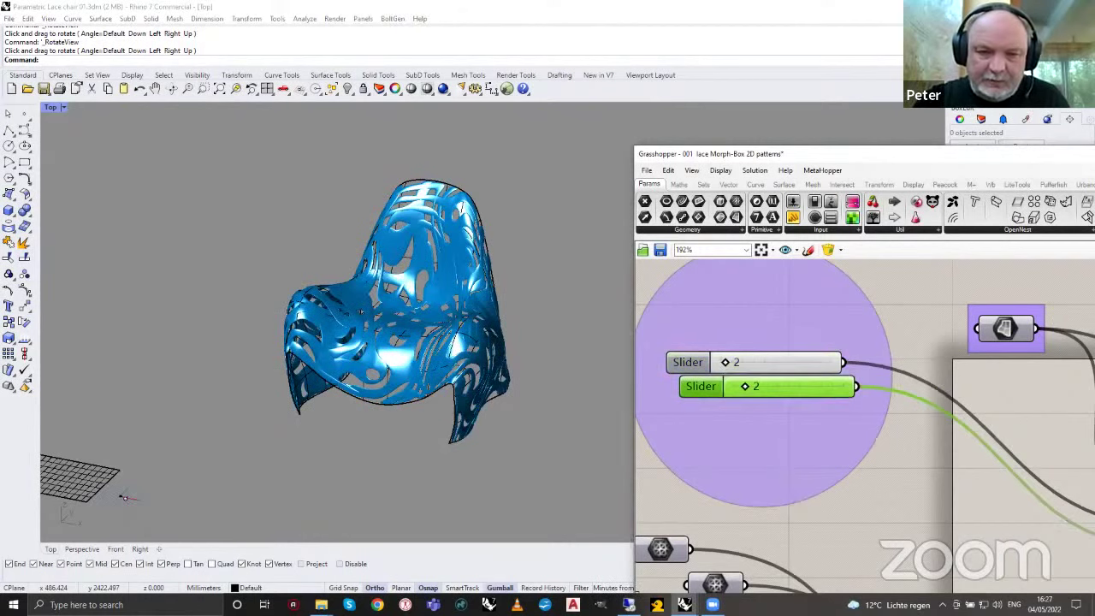
Set the upper slider in the purple group to 5 and the lower one to 3, with the chair shown from its other side.
click(169, 89)
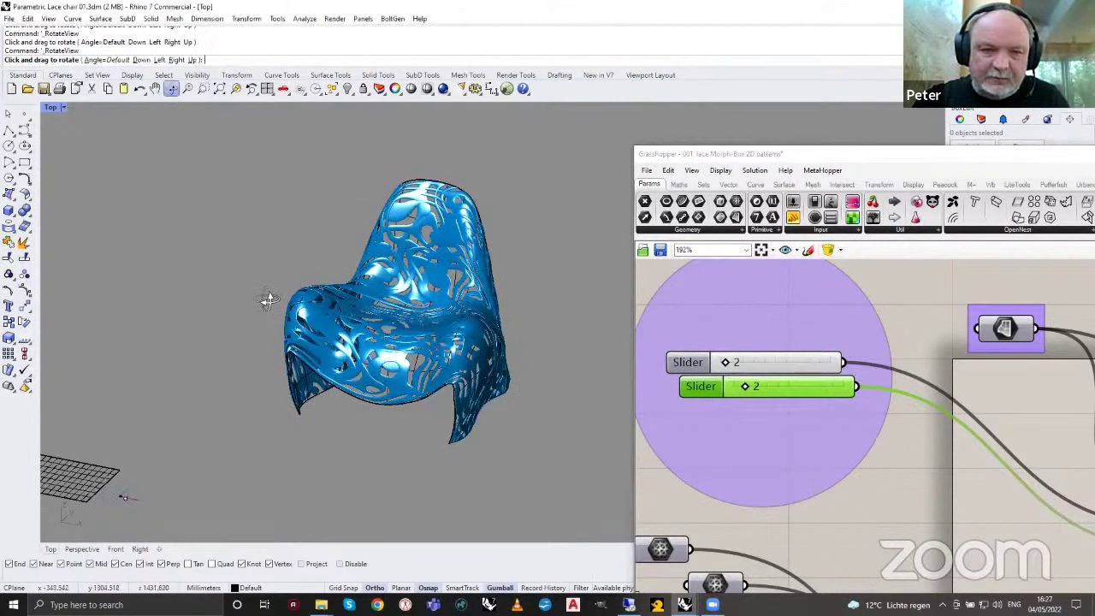
drag(269, 299, 491, 385)
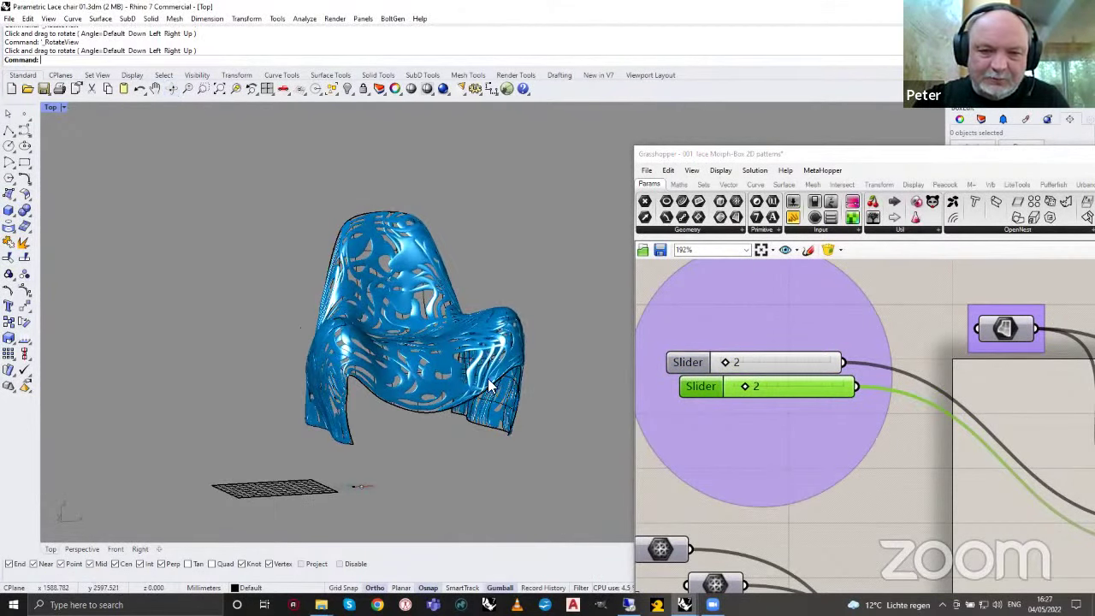
double_click(737, 362)
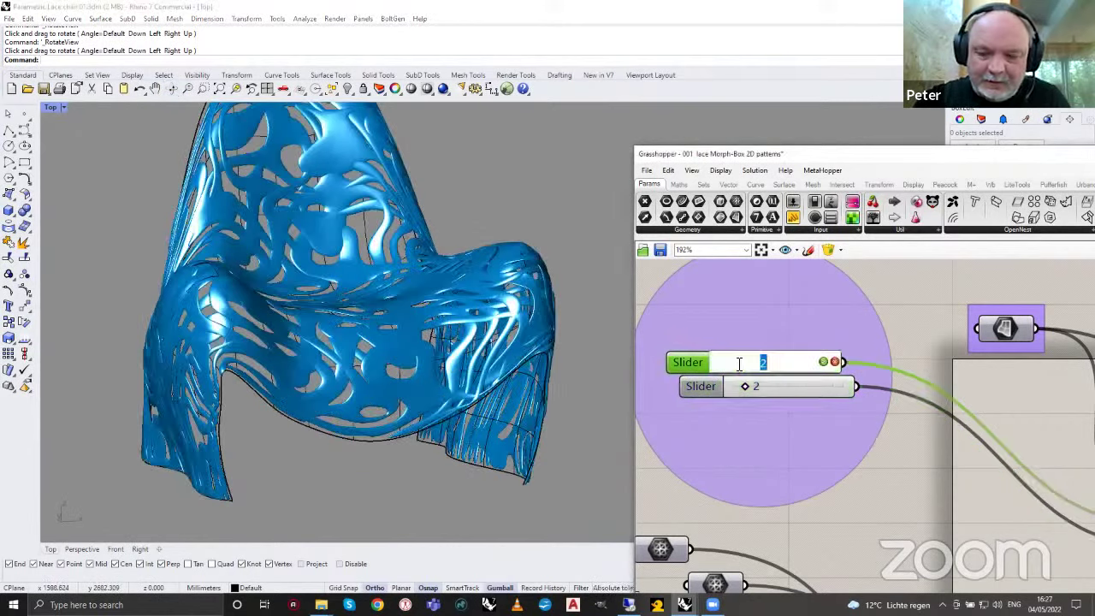
text(5)
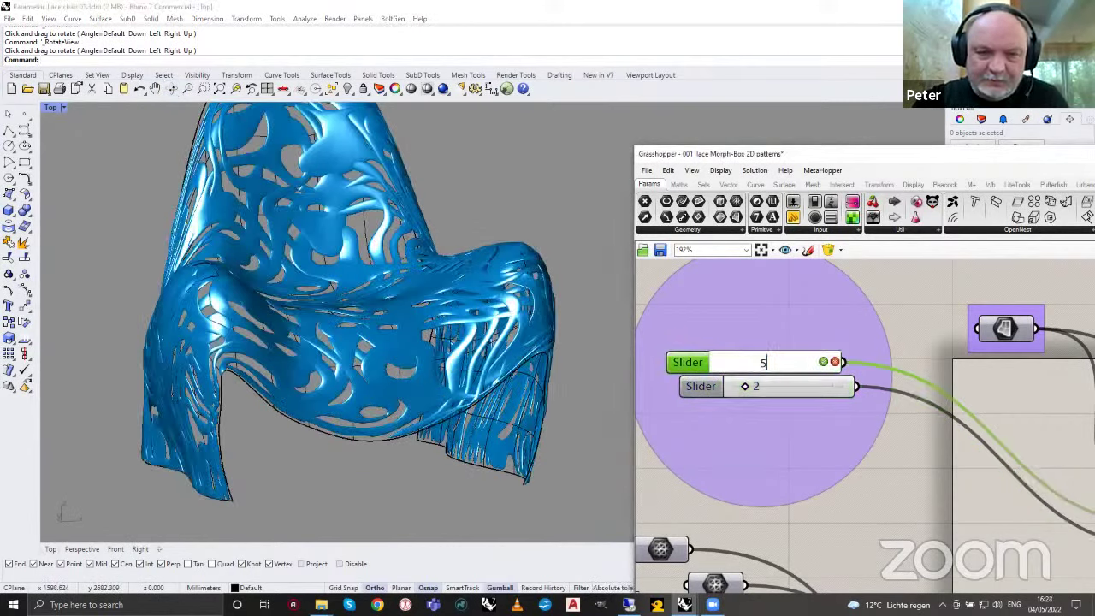
key(Return)
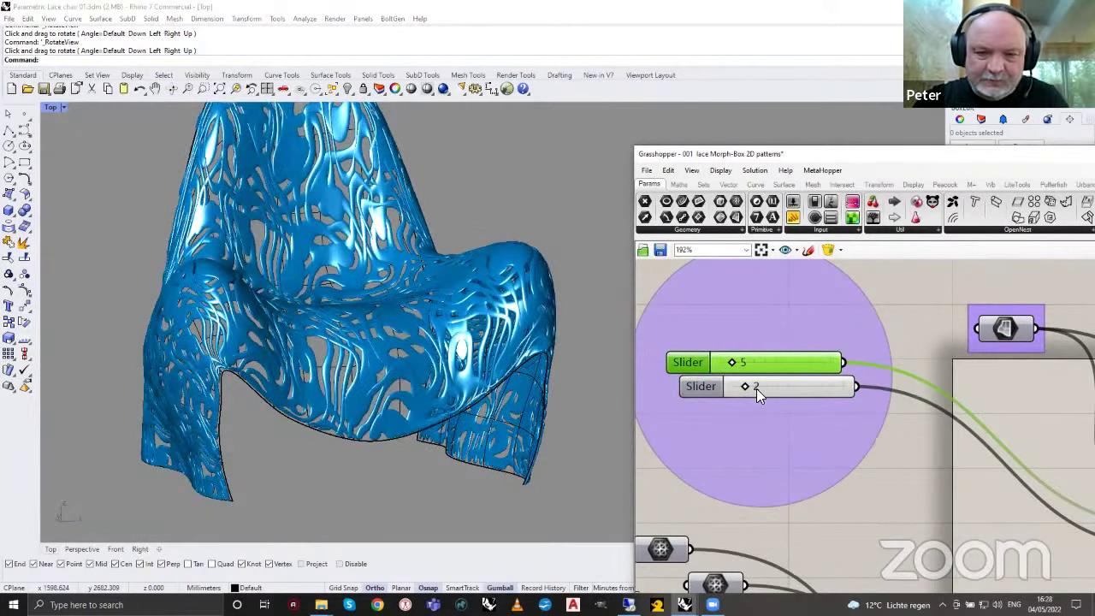
double_click(756, 388)
text(3)
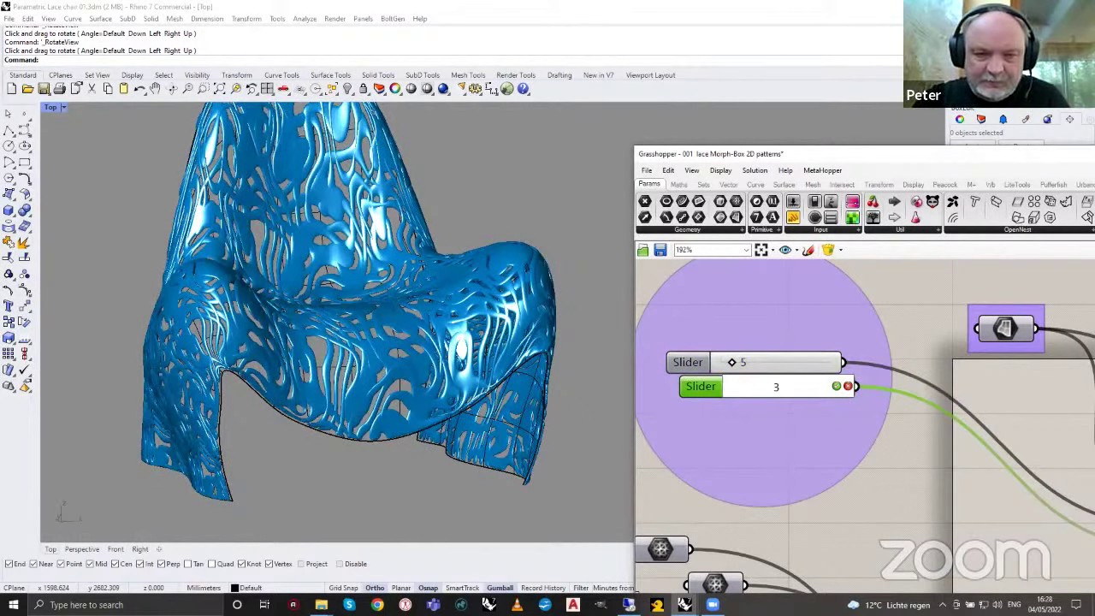
key(Return)
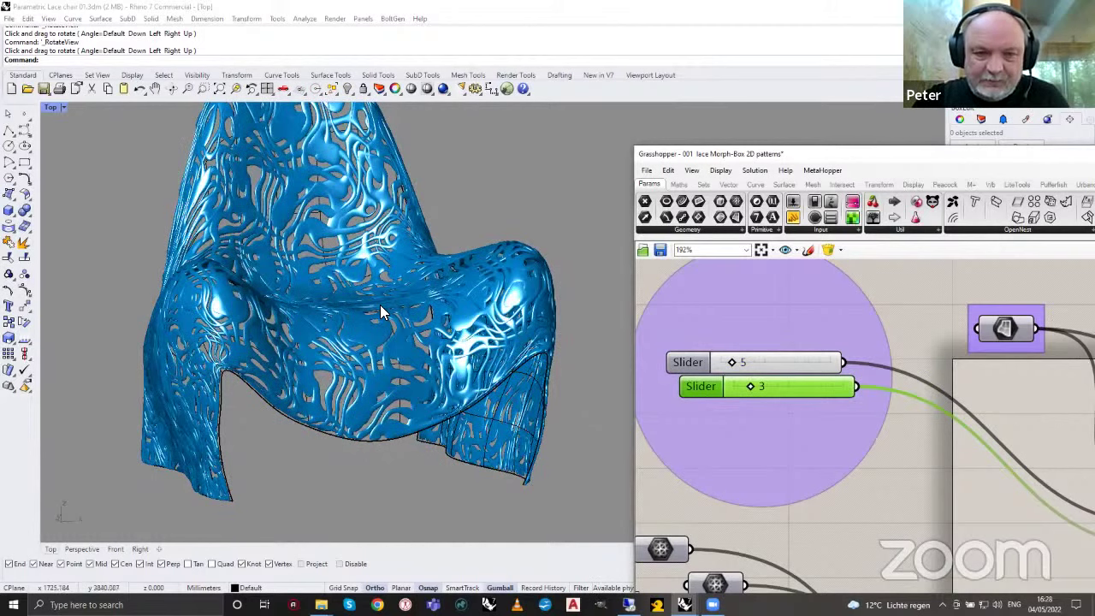
Examine the whole chair from the front, and the small flat source patterns near the origin in the world Top view.
scroll(379, 305, down, 3)
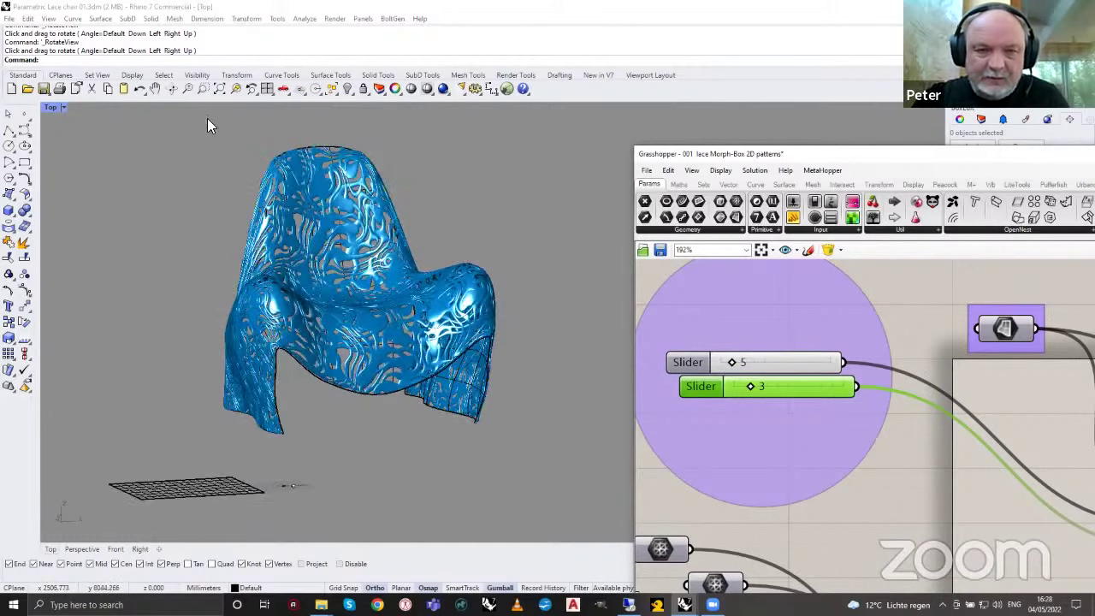
click(171, 93)
drag(306, 315, 210, 305)
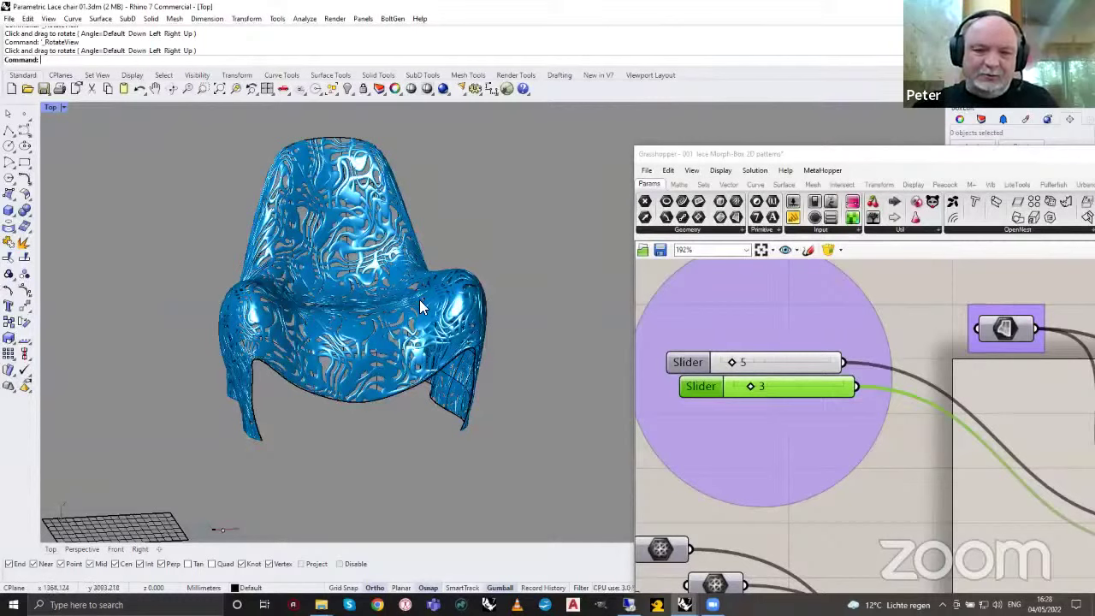
scroll(429, 333, down, 3)
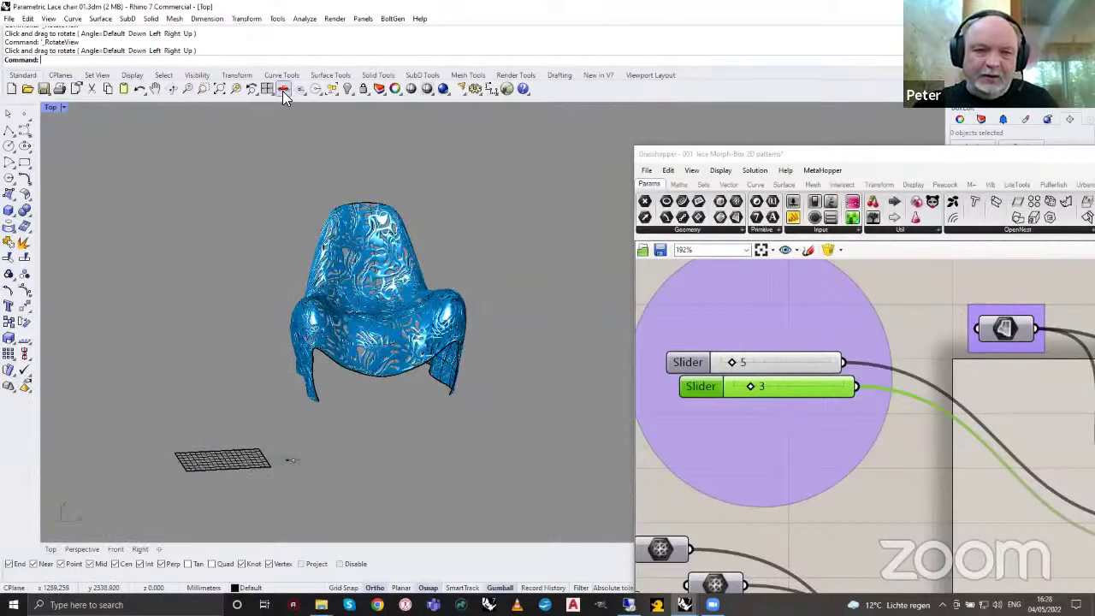
click(283, 90)
click(318, 126)
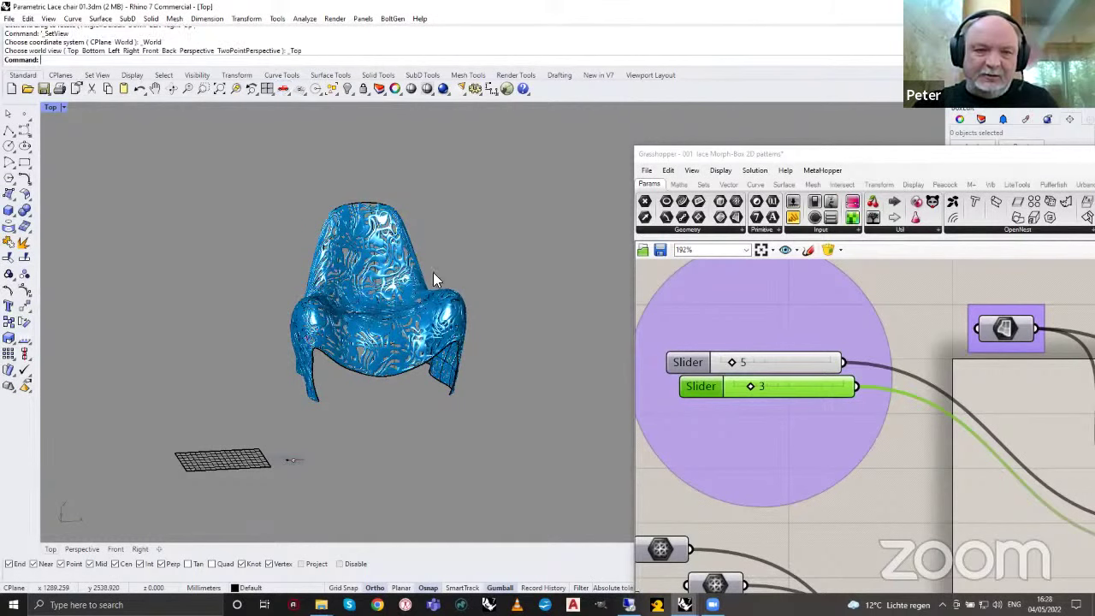
scroll(436, 278, down, 3)
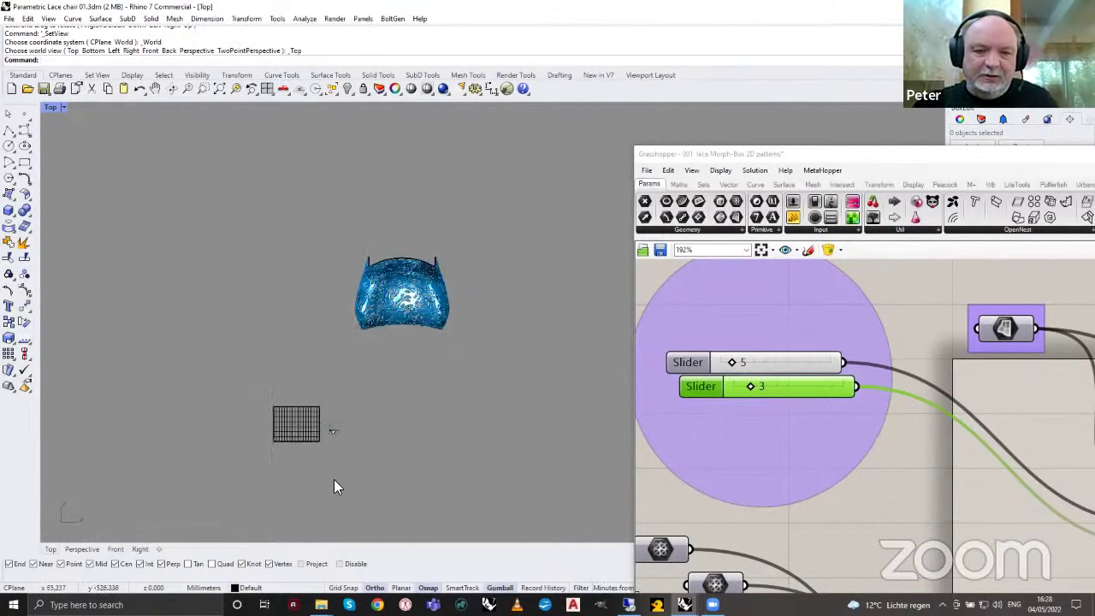
scroll(335, 438, up, 5)
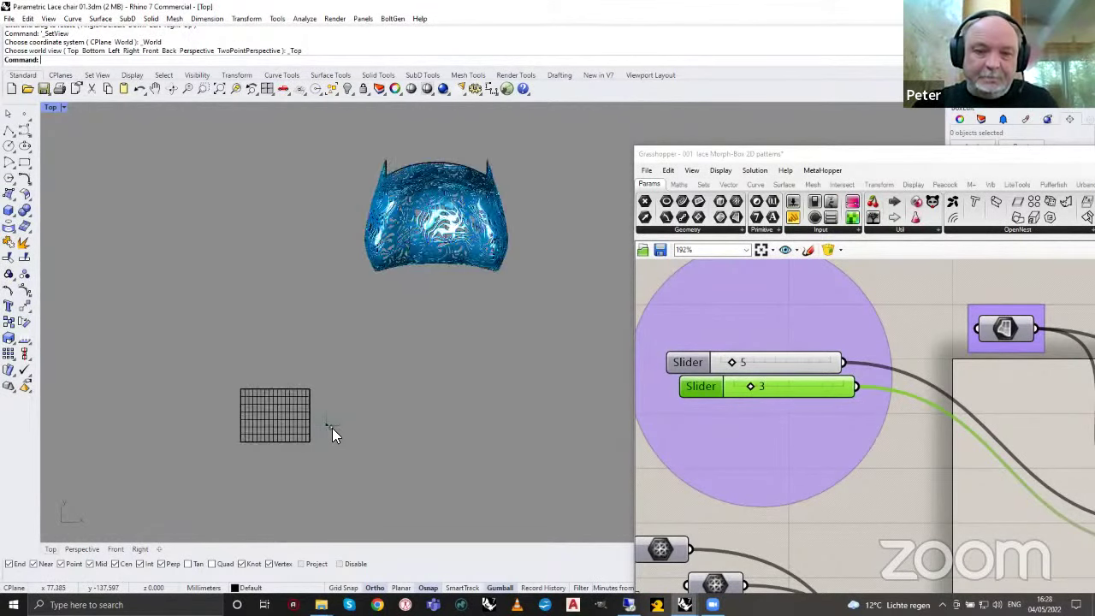
scroll(327, 424, up, 6)
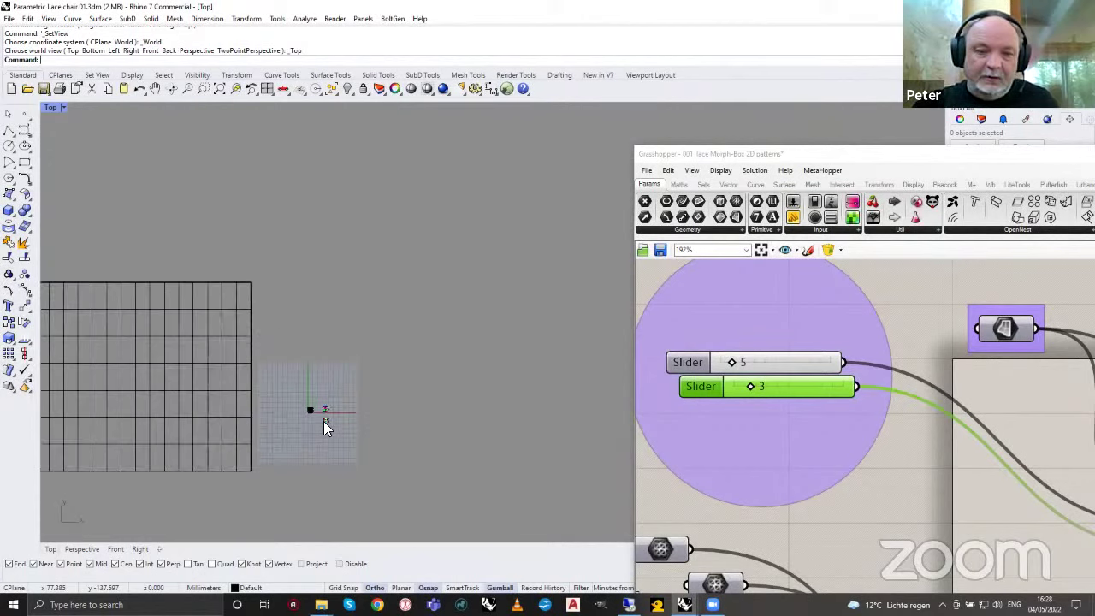
scroll(321, 419, up, 6)
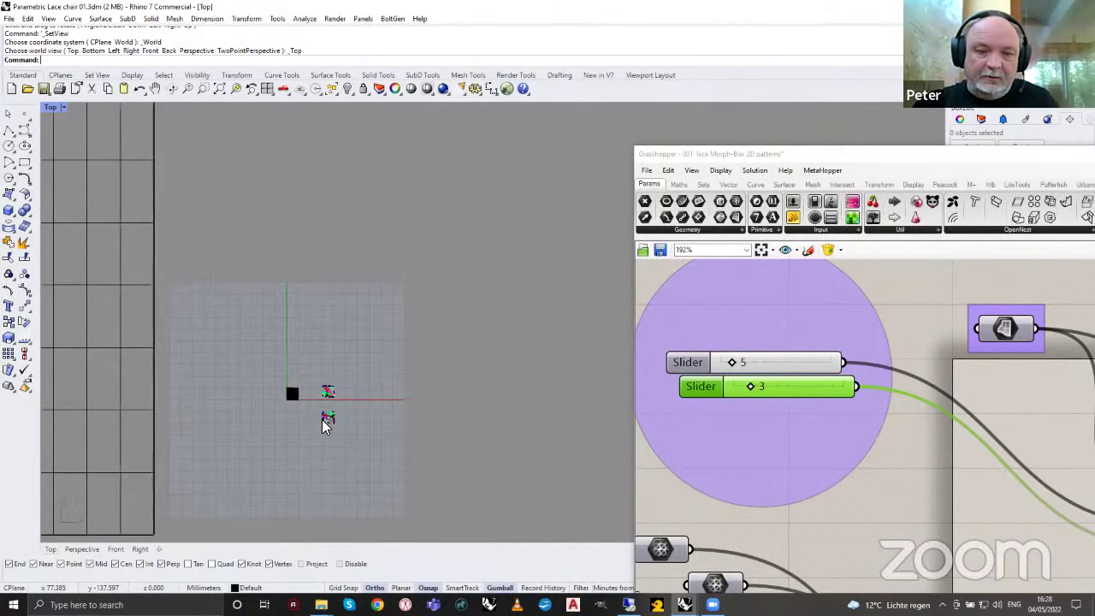
scroll(325, 425, up, 3)
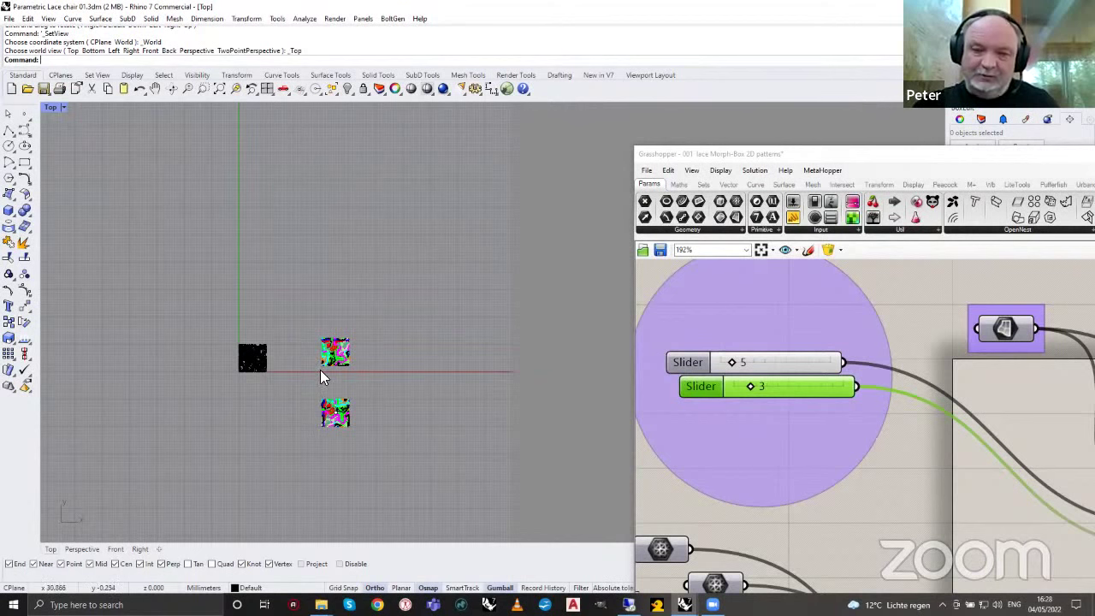
scroll(278, 354, down, 7)
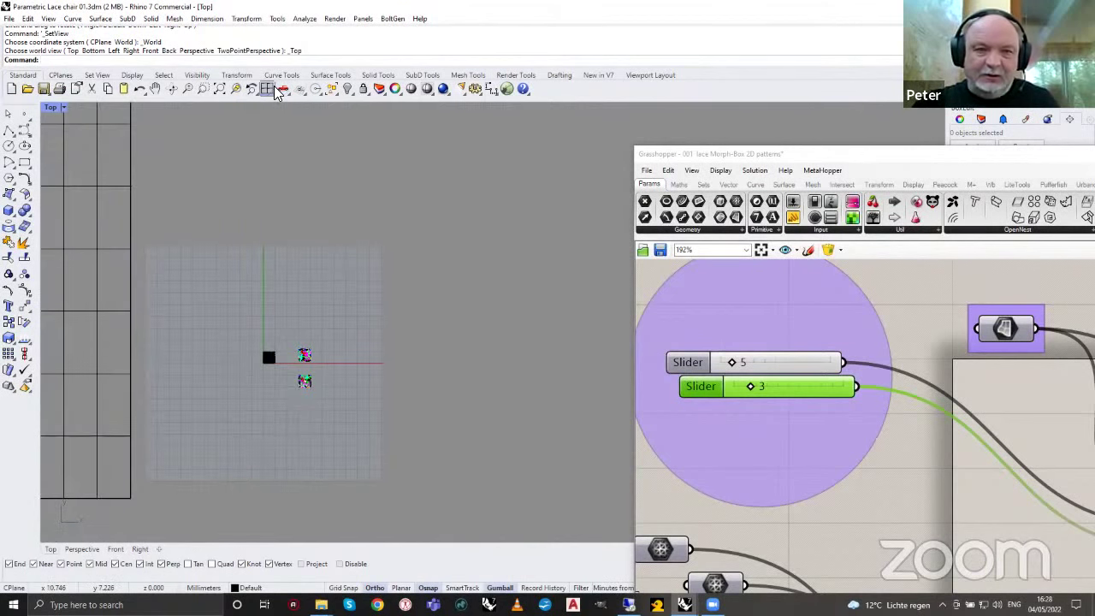
Switch the viewport to the world Perspective view and inspect the chair's lace surface up close.
click(274, 90)
click(284, 89)
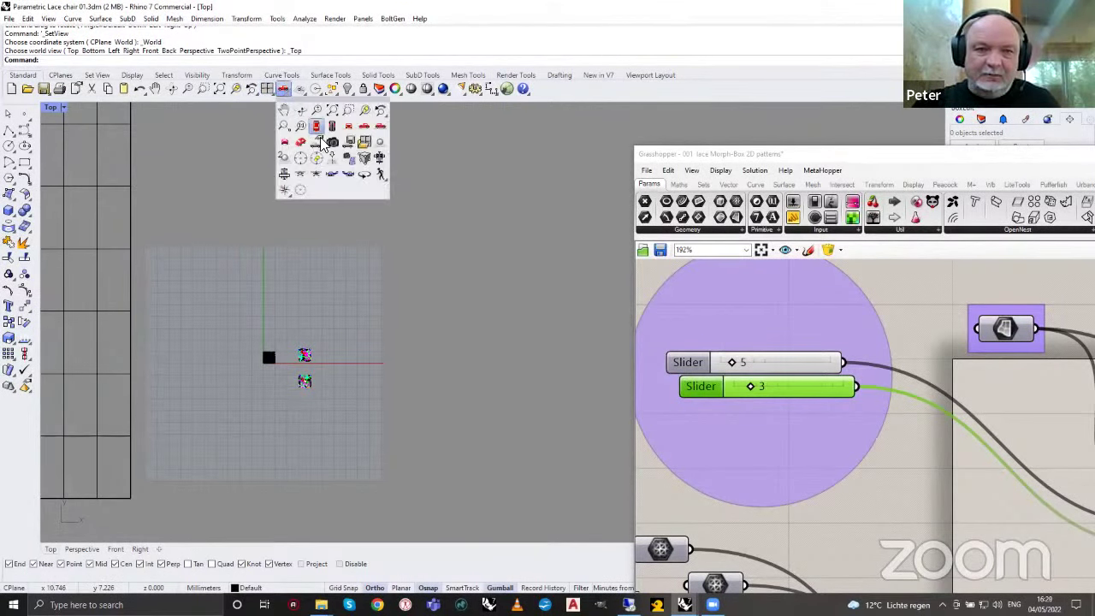
click(300, 145)
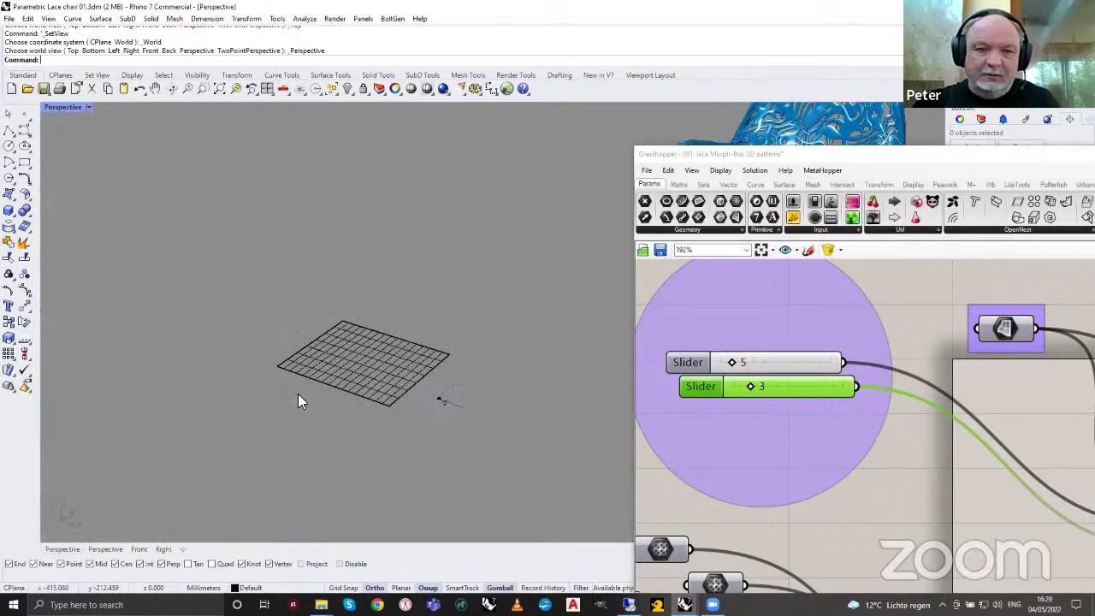
scroll(277, 378, down, 5)
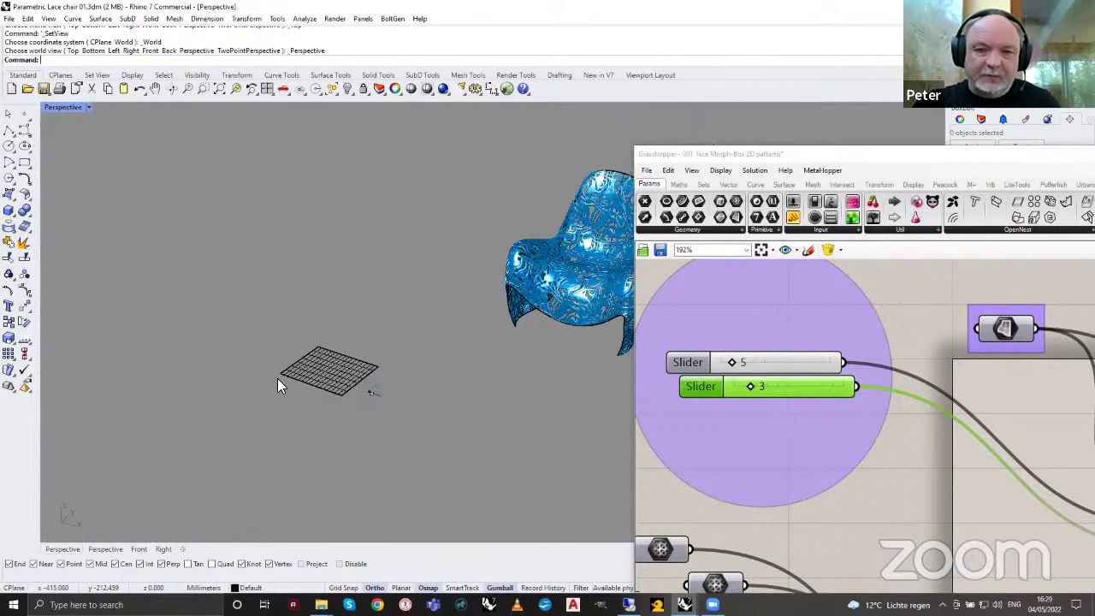
scroll(549, 272, up, 1)
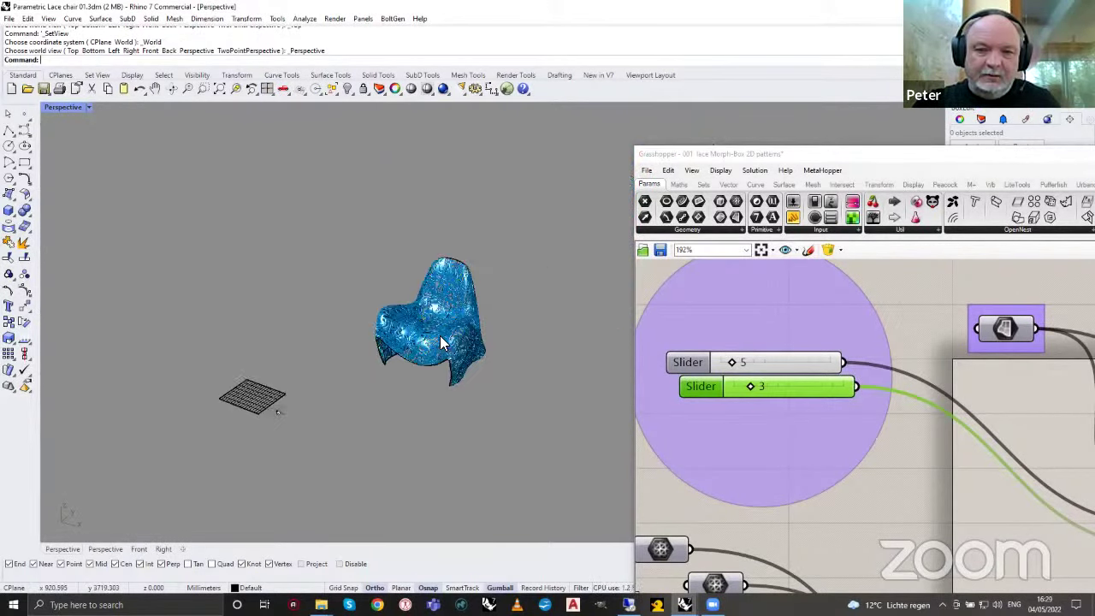
scroll(423, 342, up, 5)
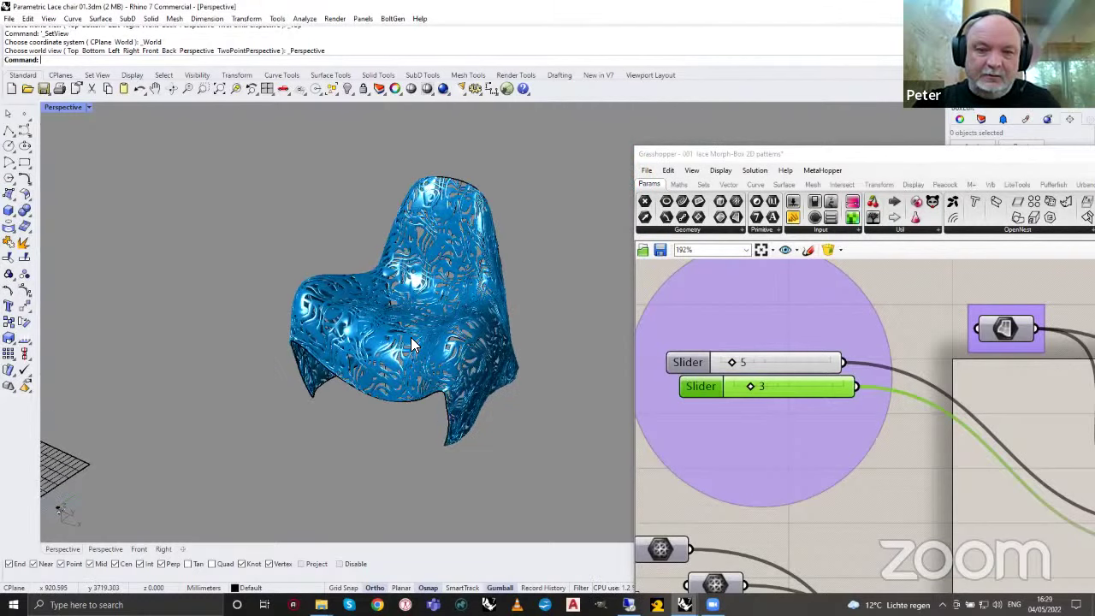
scroll(487, 348, up, 4)
Examine the part of the definition where the joined pattern meshes, target surface and domain sliders feed the surface morph component.
click(648, 417)
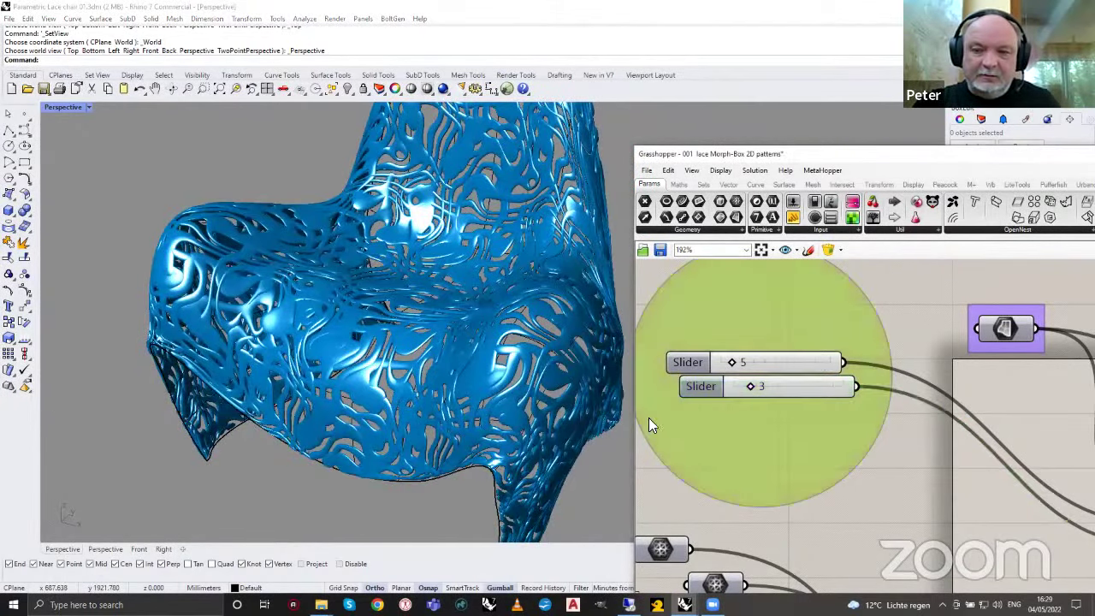
scroll(703, 370, down, 4)
scroll(703, 363, down, 5)
scroll(799, 444, up, 5)
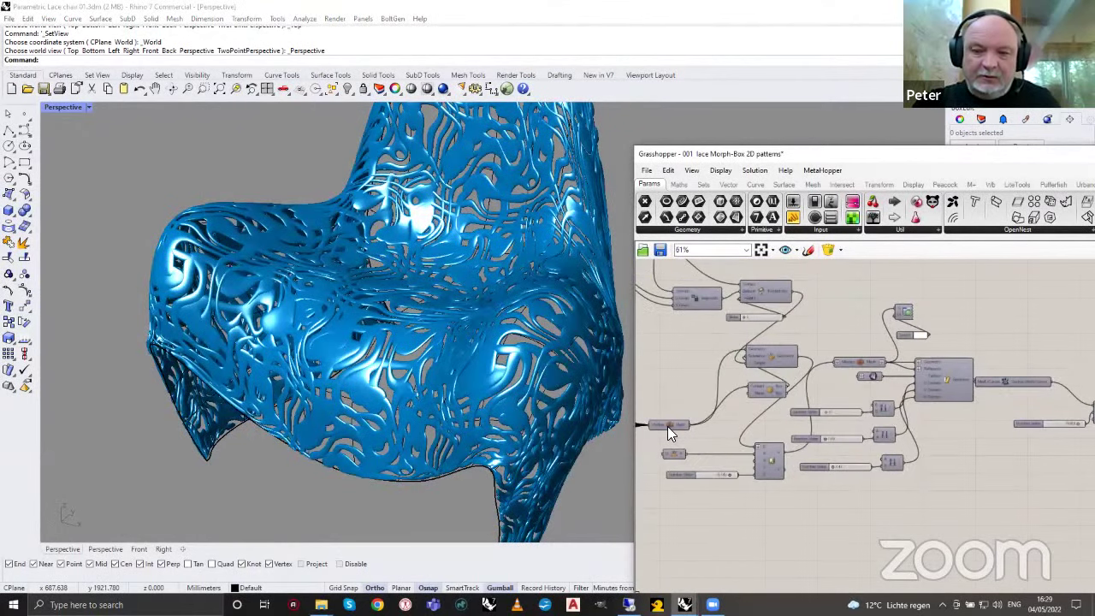
scroll(667, 426, up, 2)
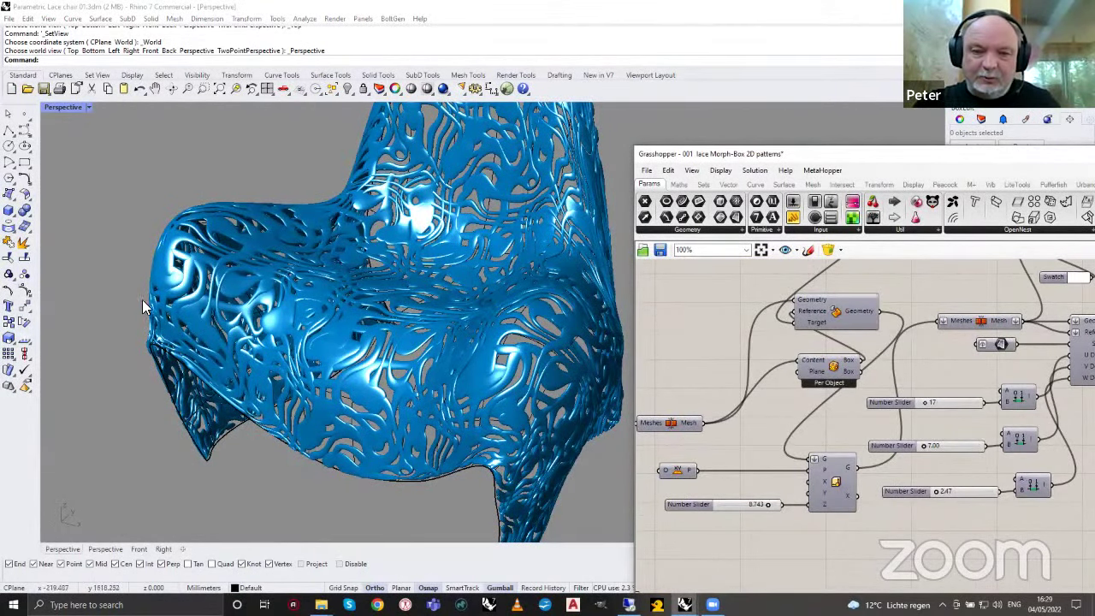
scroll(843, 375, down, 2)
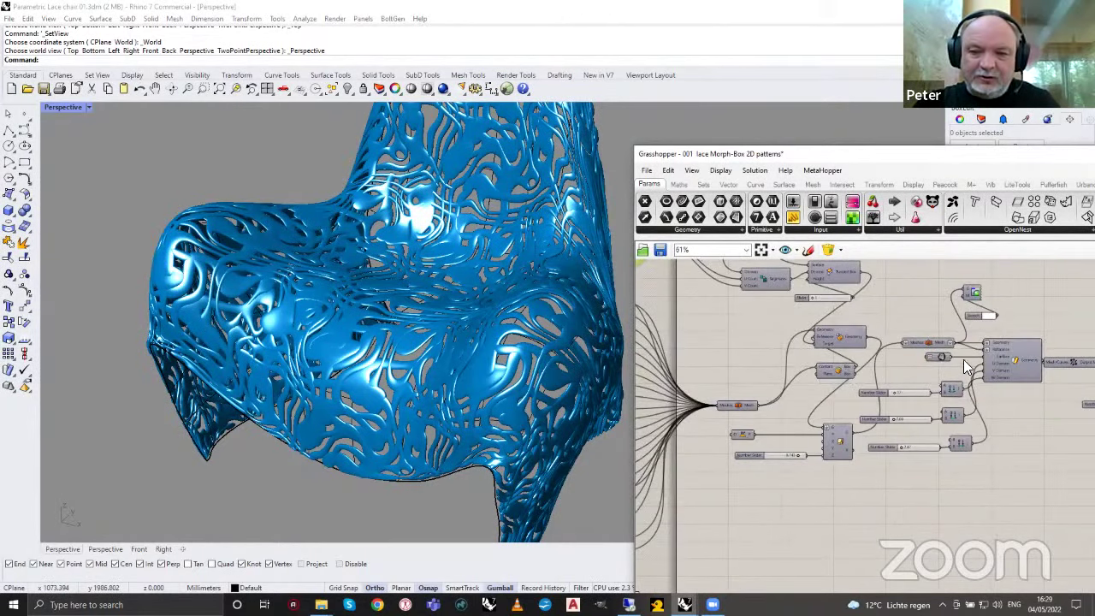
scroll(1038, 358, up, 4)
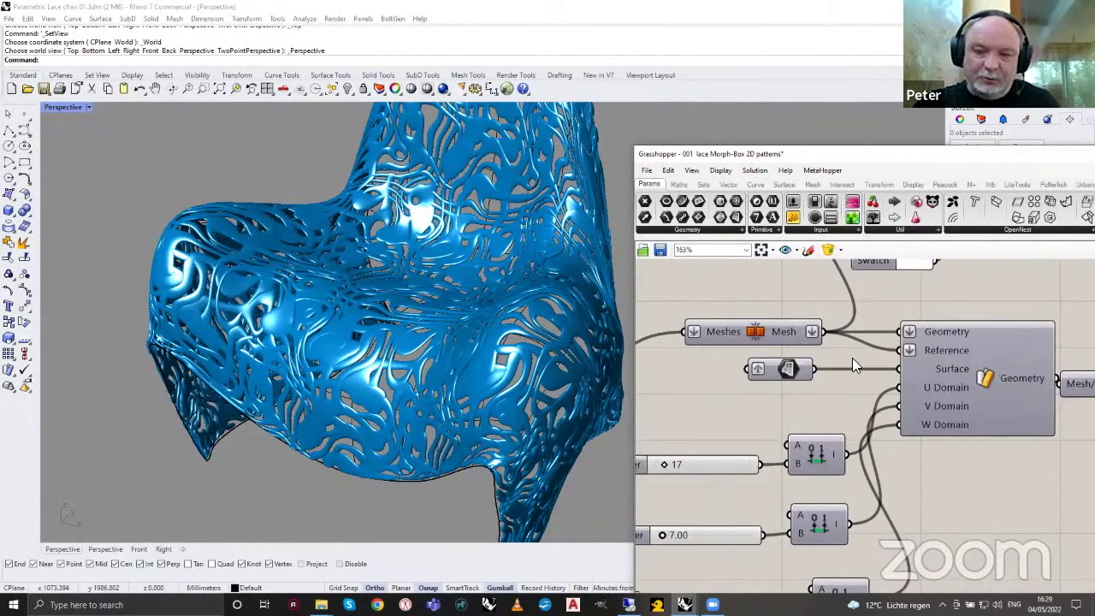
scroll(695, 361, down, 4)
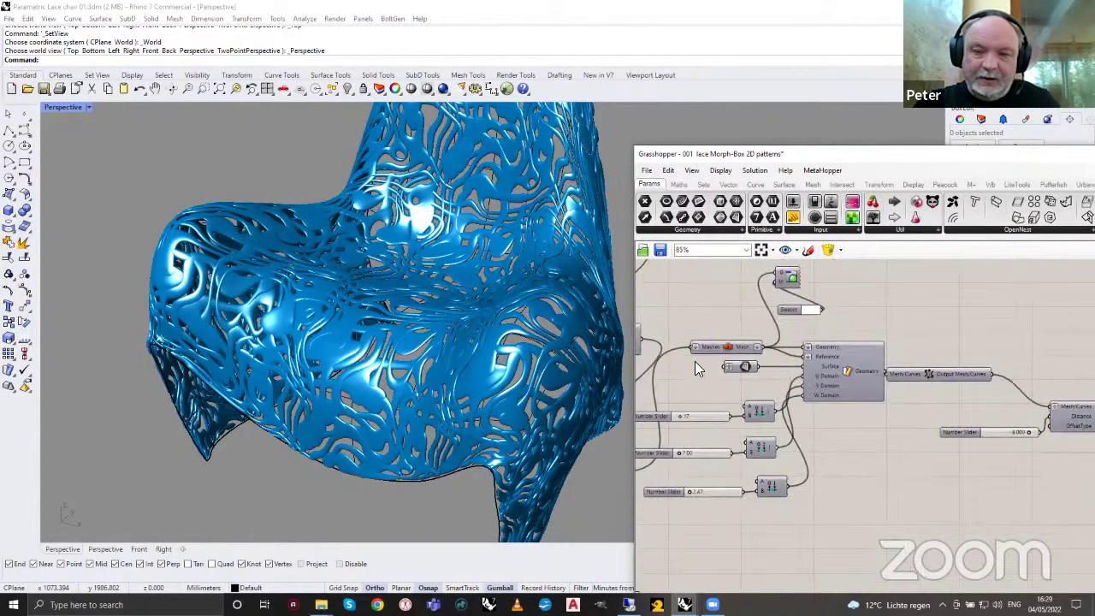
scroll(859, 366, up, 3)
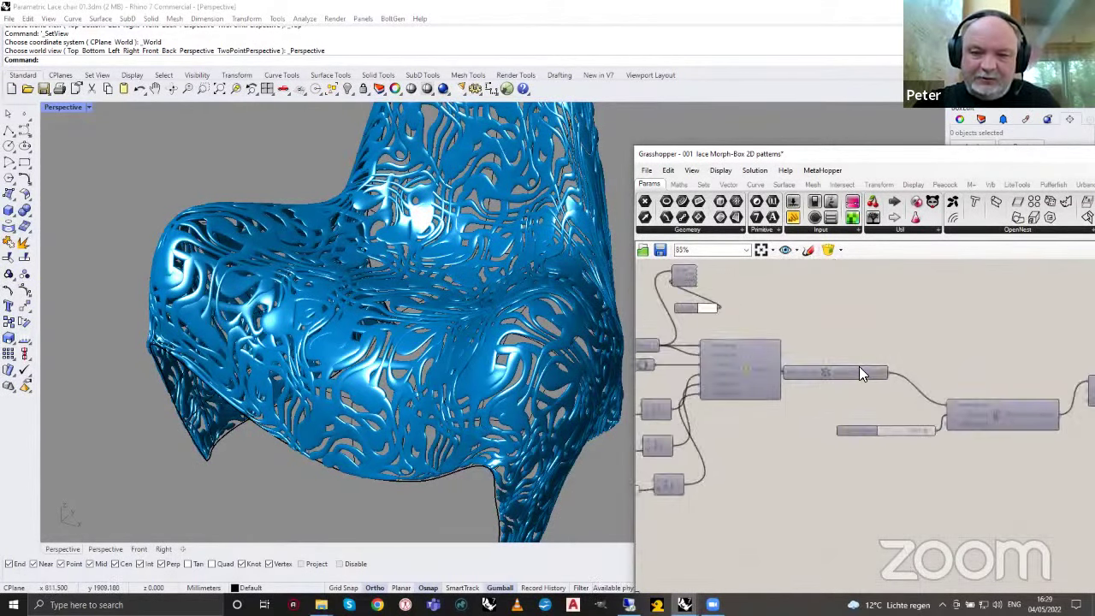
Review the mesh processing chain after the surface morph, including the offset distance slider and Weaverbird's Catmull-Clark Subdivision.
drag(845, 378, 867, 376)
scroll(855, 378, down, 3)
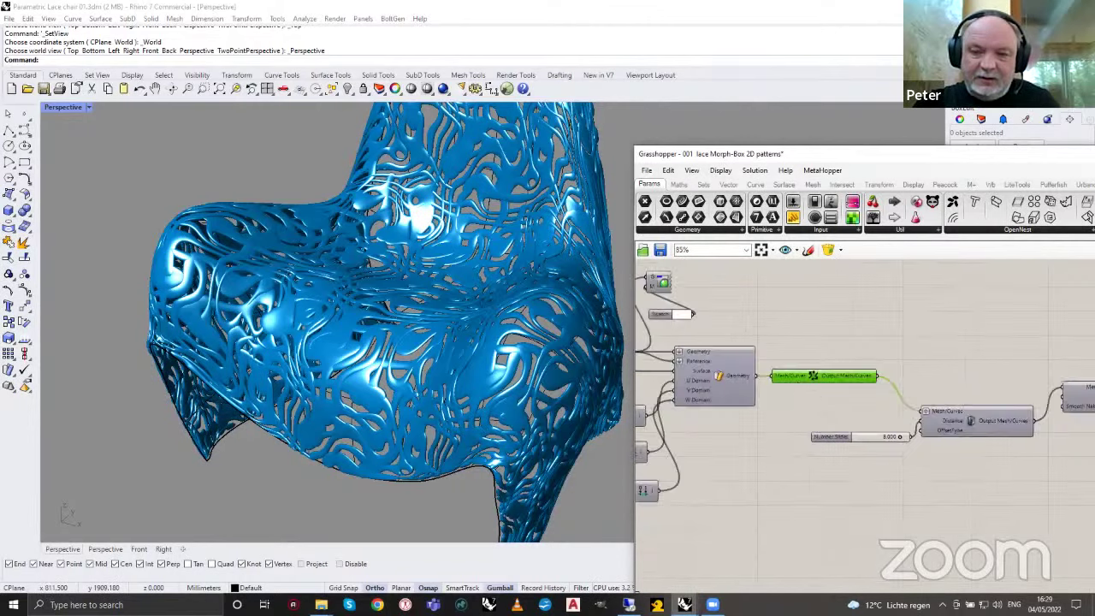
scroll(966, 438, up, 6)
scroll(842, 352, down, 2)
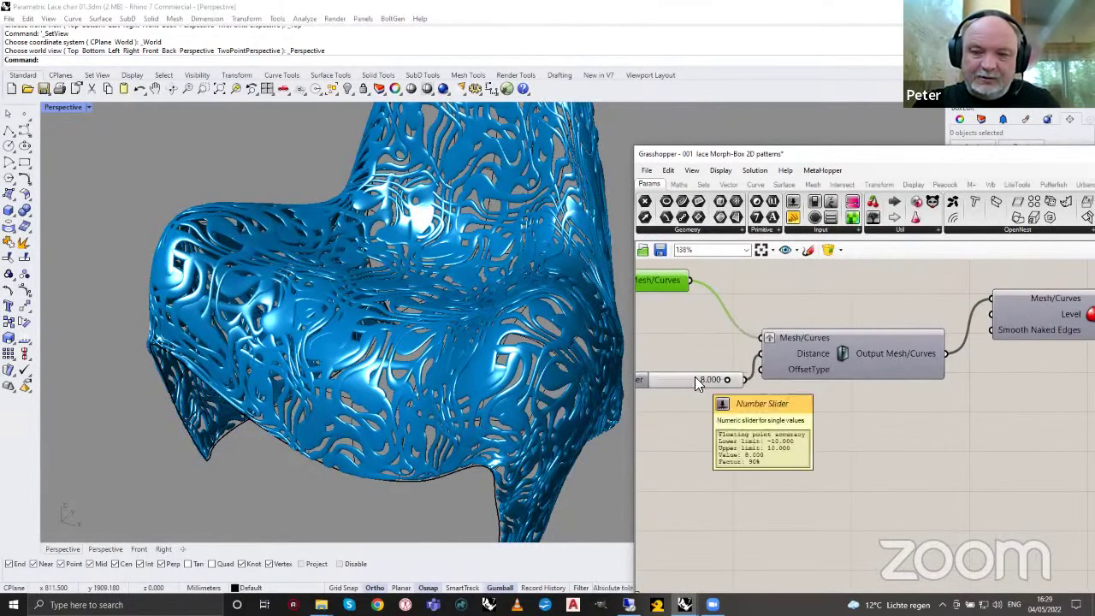
scroll(793, 441, down, 3)
scroll(918, 398, up, 4)
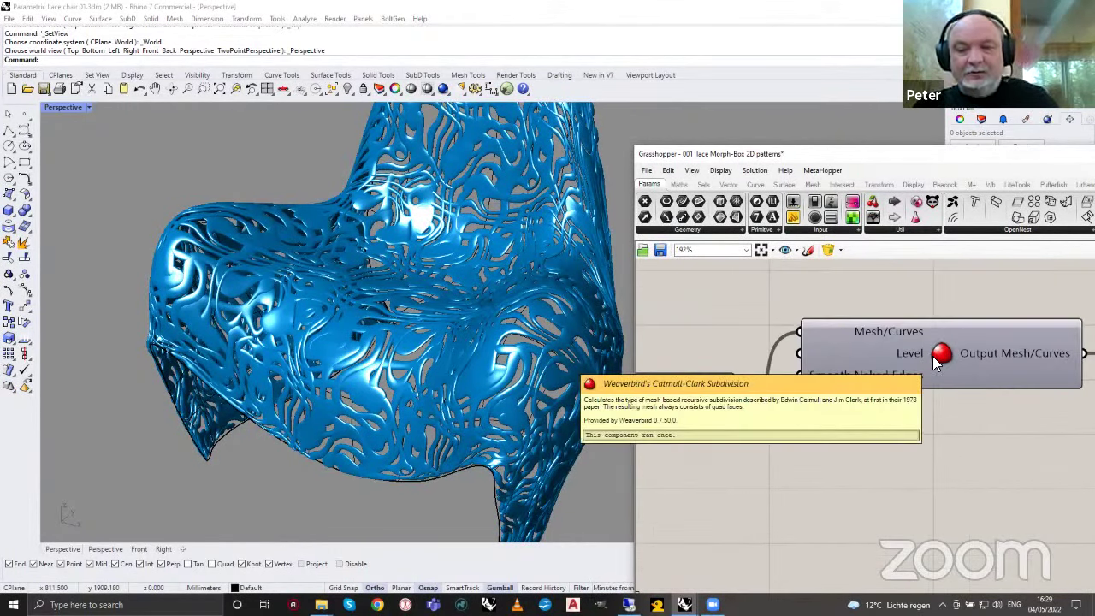
scroll(804, 386, down, 5)
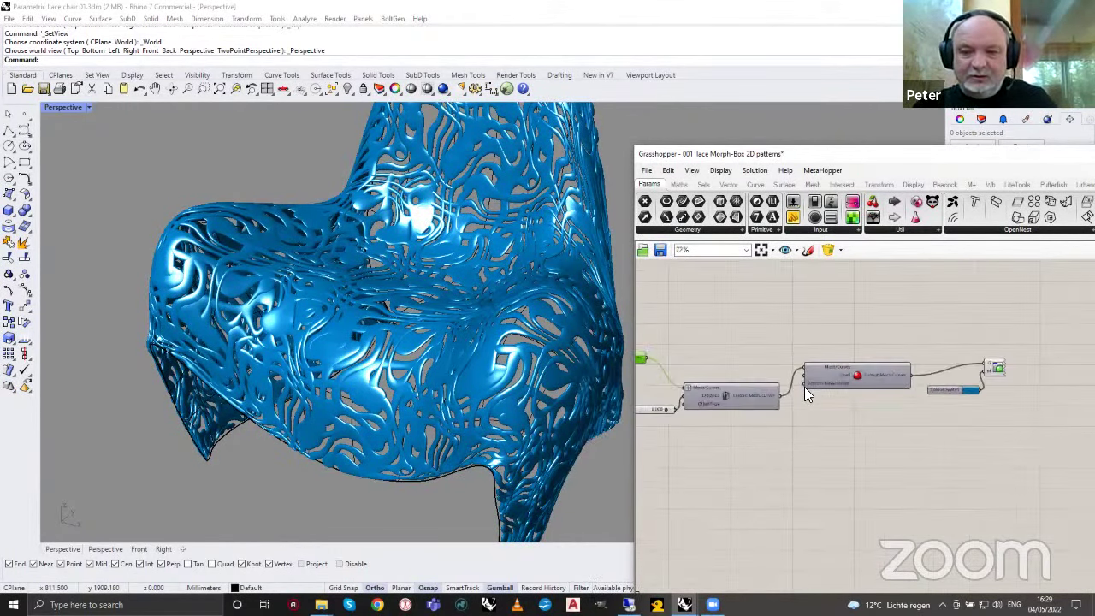
Bake the chair's lace mesh from the Custom Preview component into the Rhino document.
scroll(839, 387, up, 3)
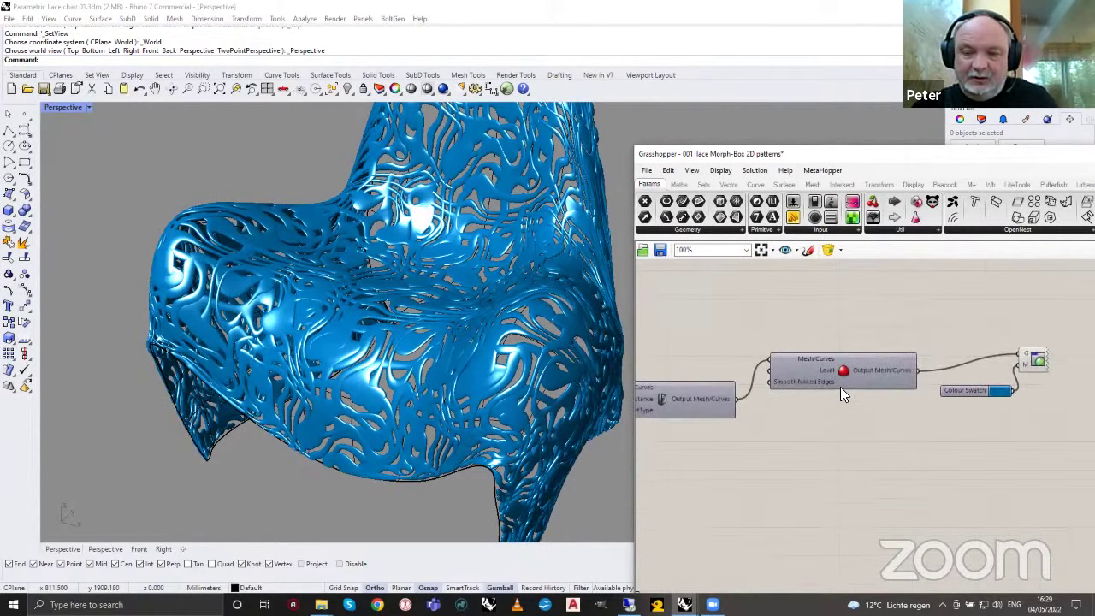
middle_click(1034, 359)
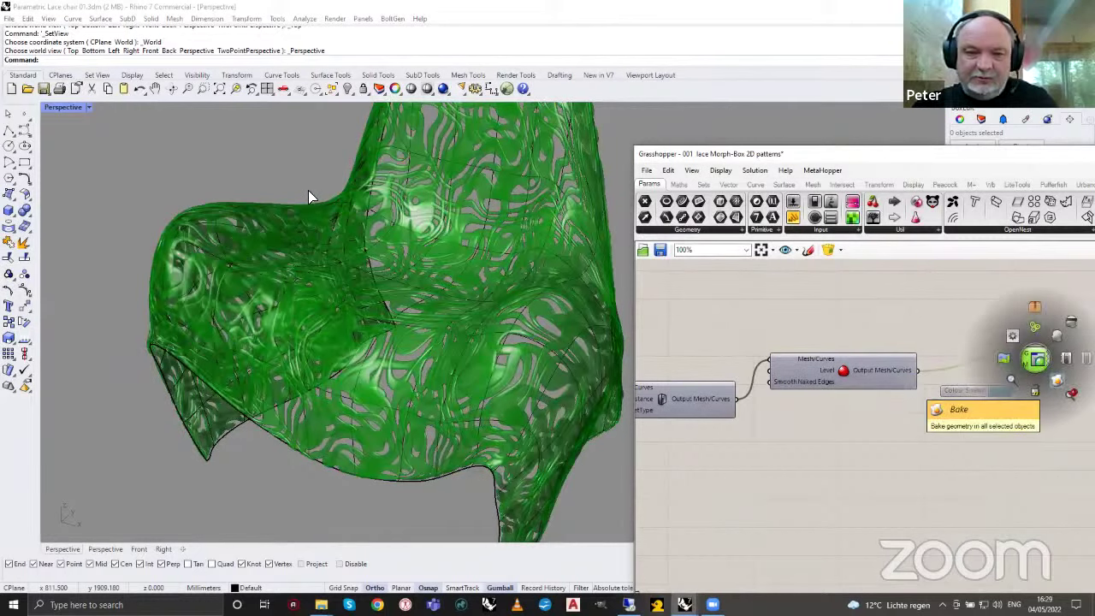
click(266, 155)
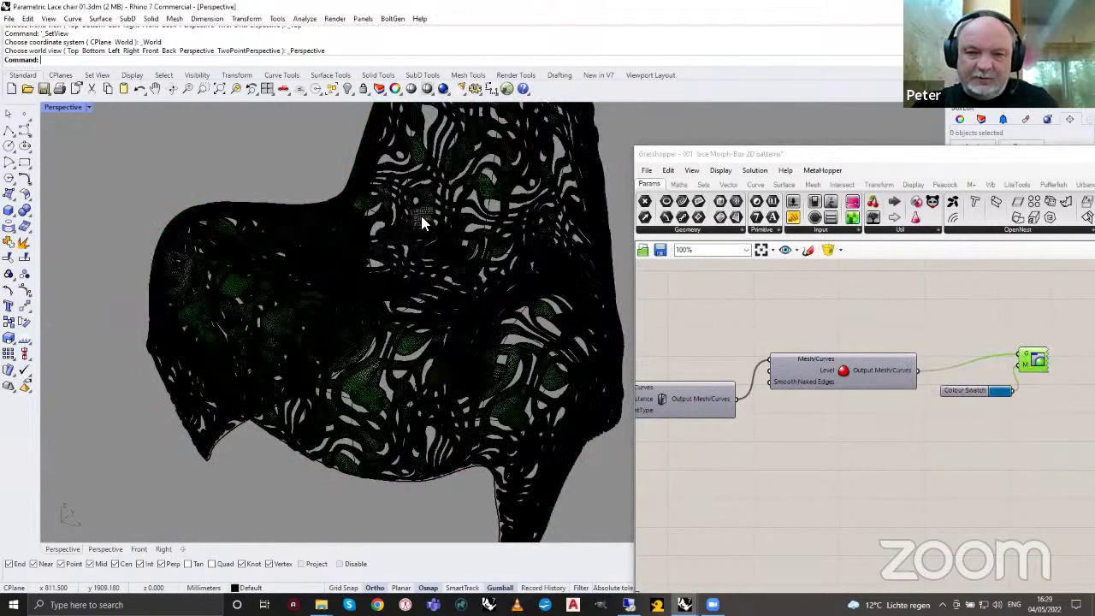
Count the polygons of the baked chair mesh with PolygonCount.
scroll(420, 215, up, 2)
click(482, 209)
scroll(434, 240, up, 2)
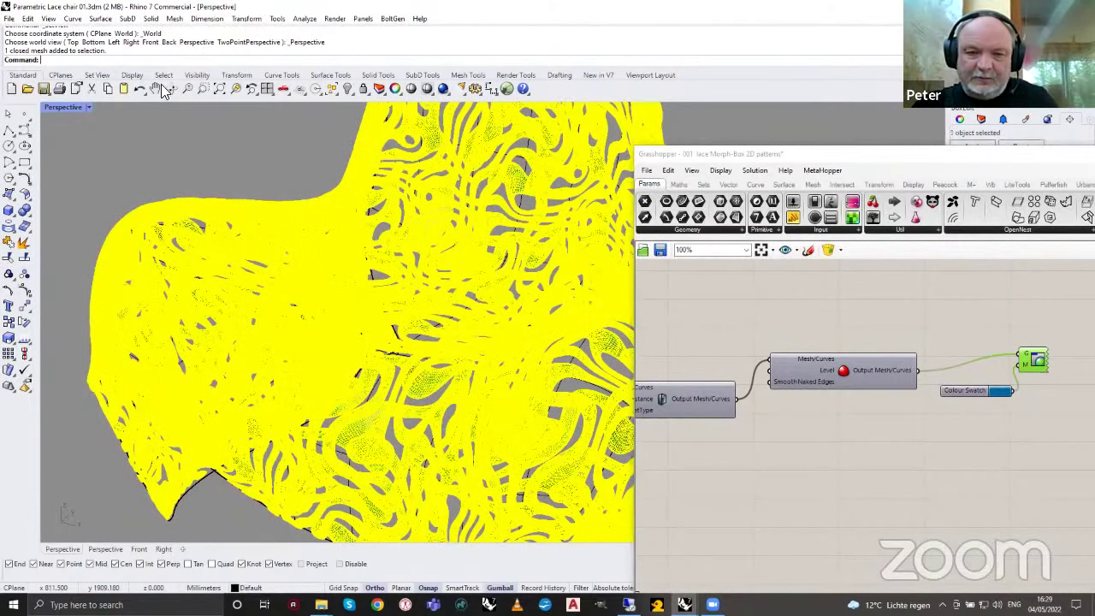
text(Polyline)
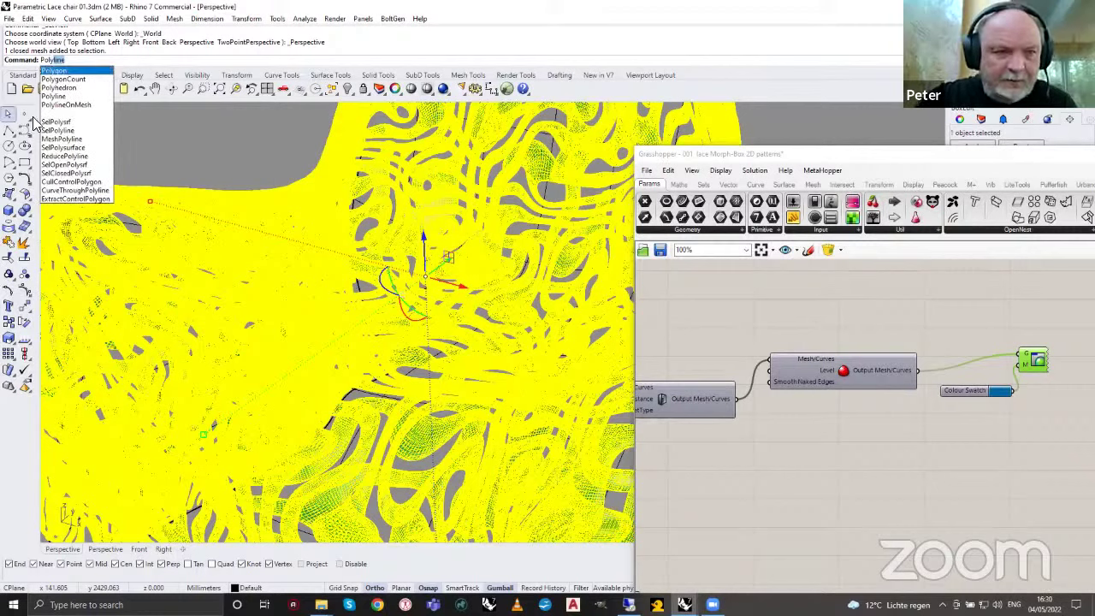
click(75, 78)
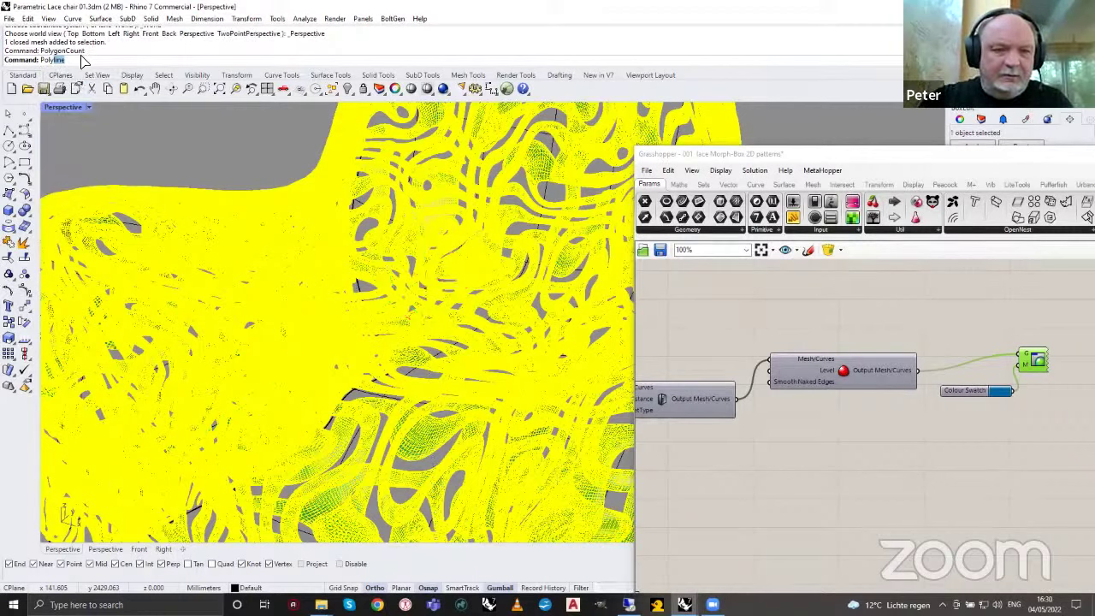
key(Escape)
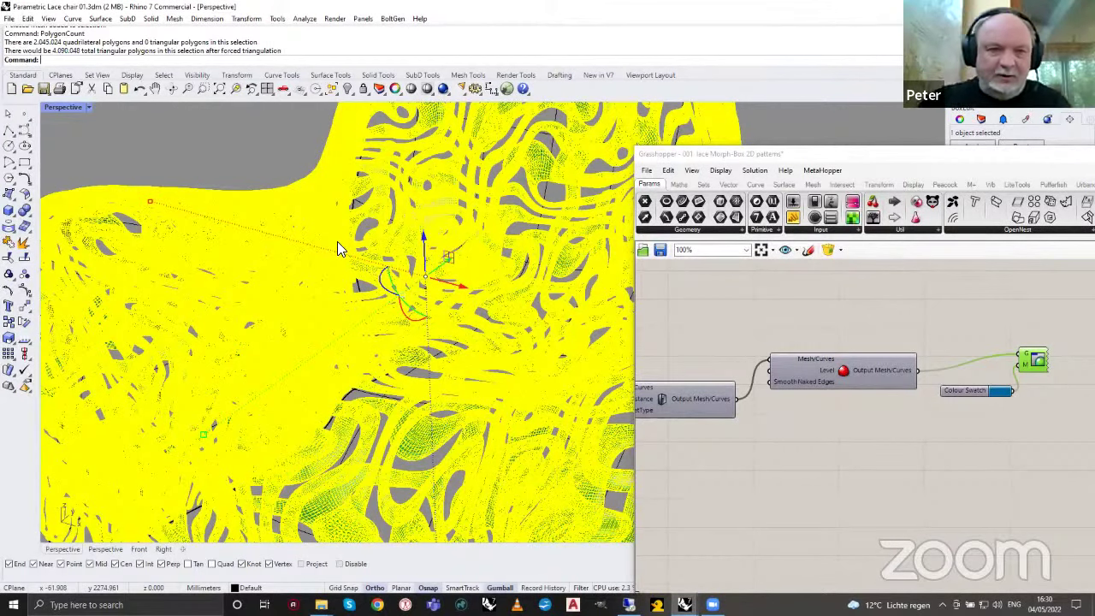
Delete the baked chair mesh from the document.
key(Delete)
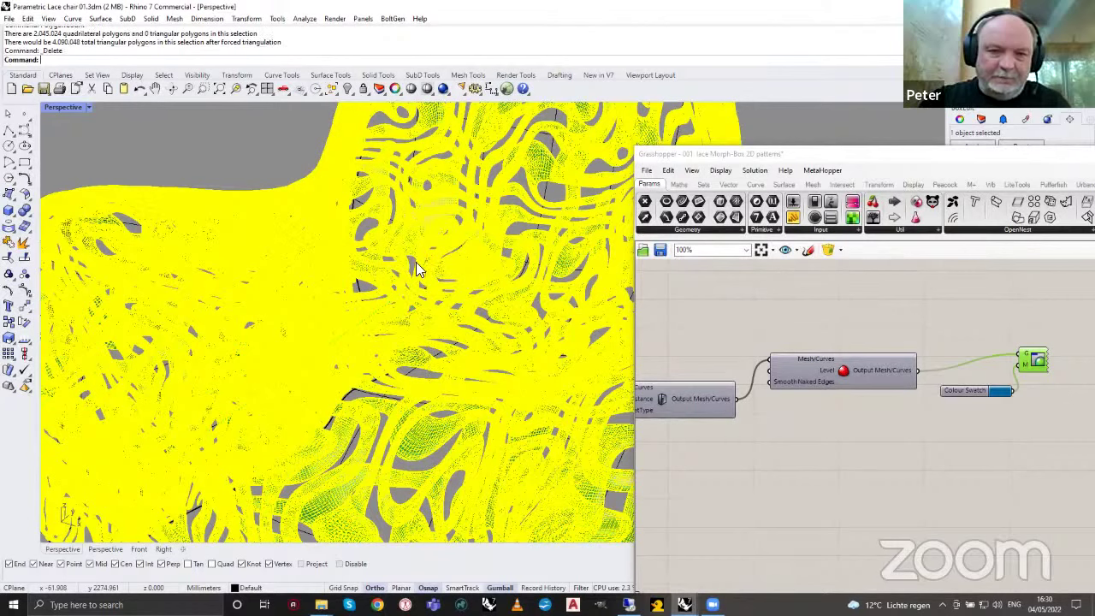
key(Escape)
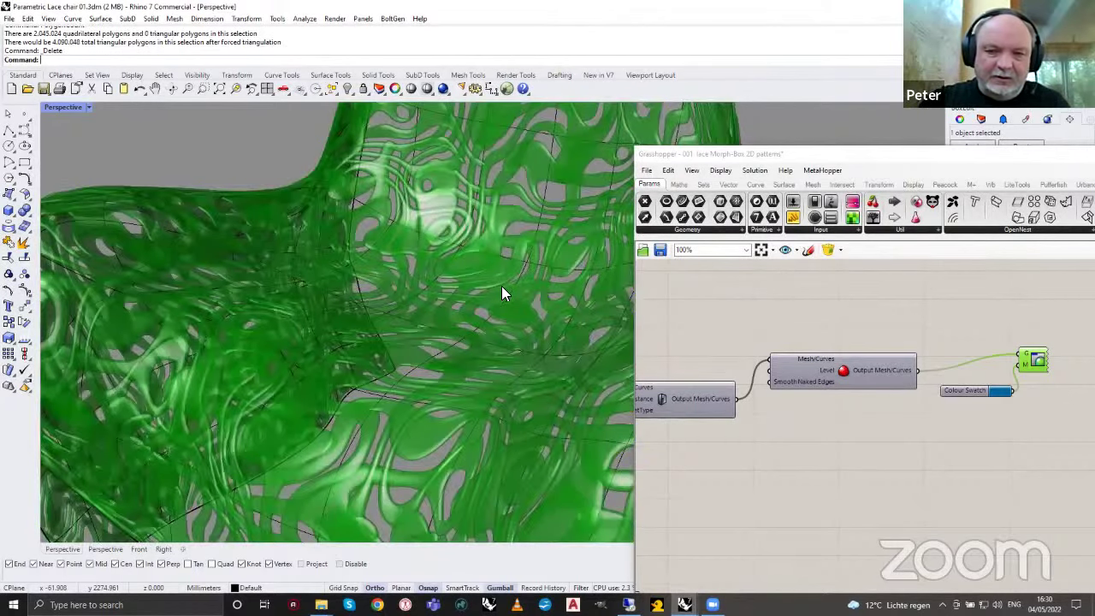
scroll(501, 286, down, 3)
scroll(770, 359, down, 10)
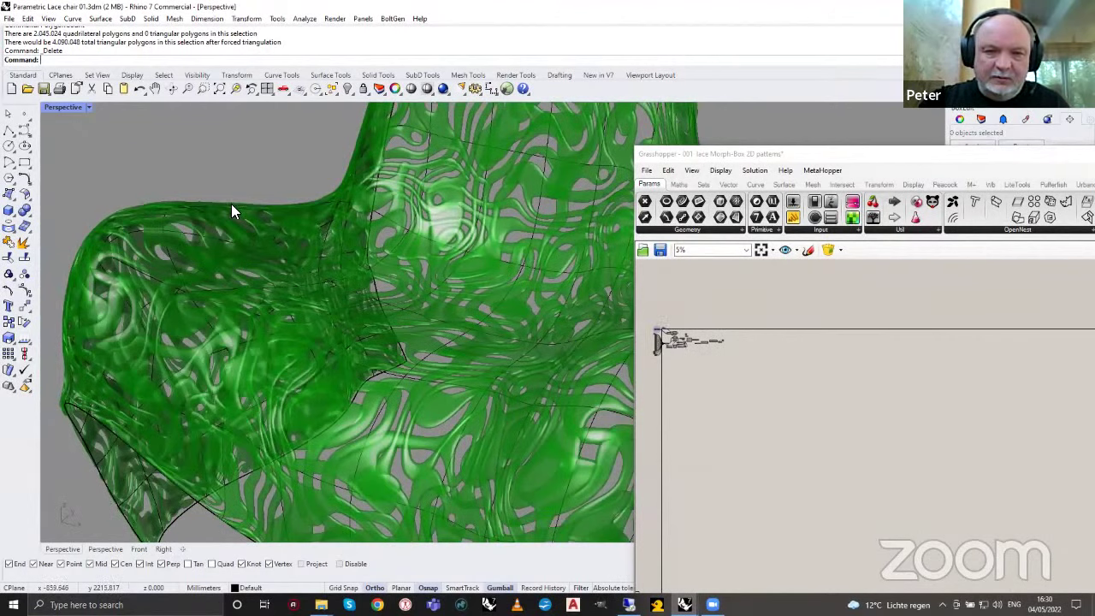
Move the Grasshopper window aside to uncover the chair and deselect the Custom Preview component.
scroll(231, 204, down, 2)
click(794, 157)
drag(700, 153, 840, 303)
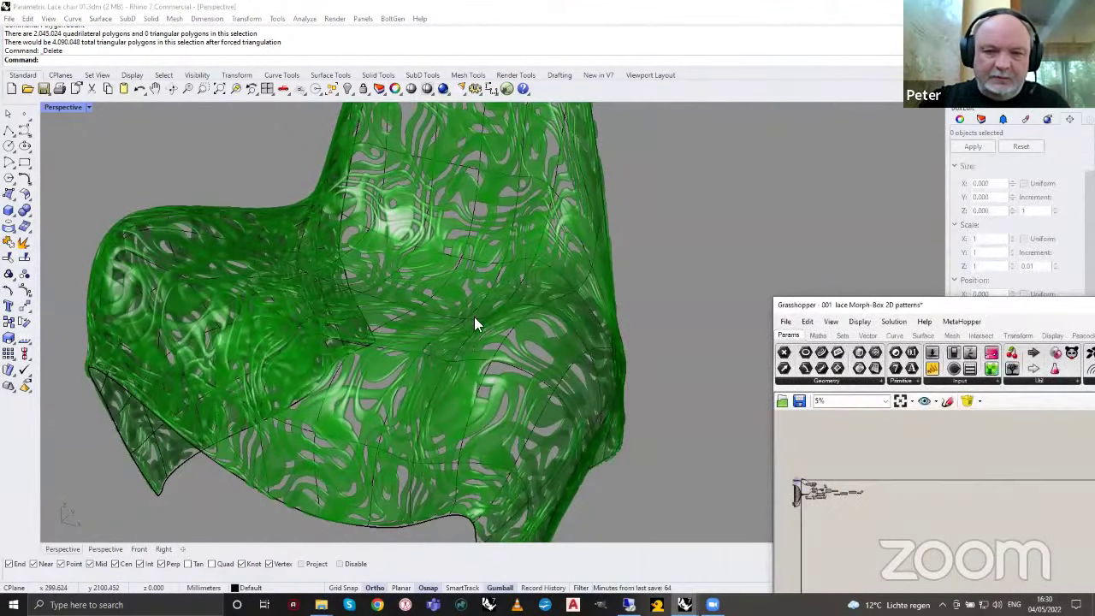
scroll(730, 277, down, 3)
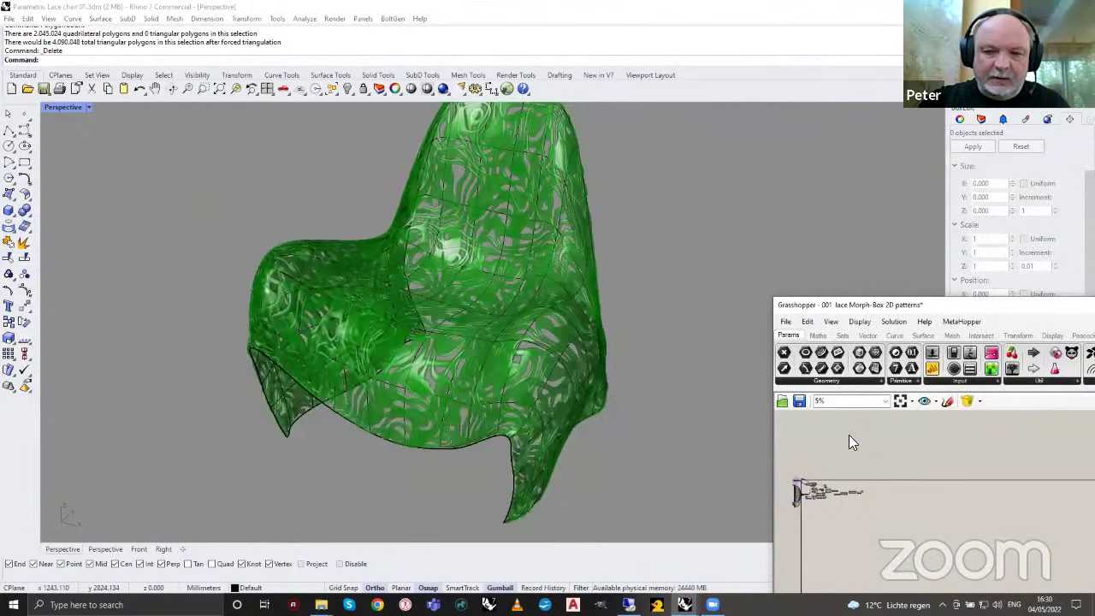
click(849, 434)
scroll(601, 313, down, 5)
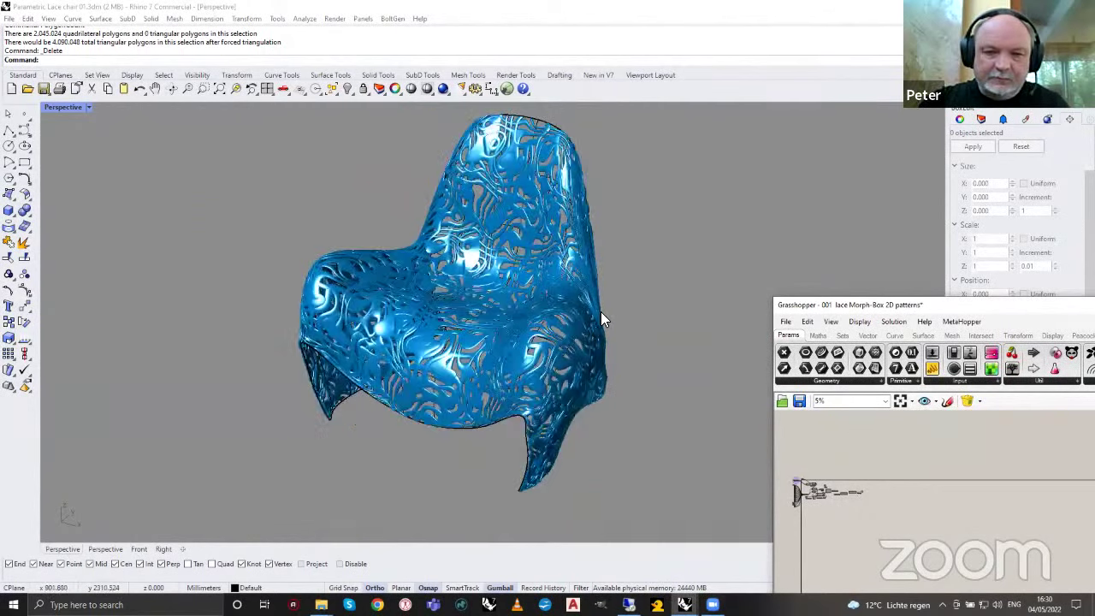
Count the polygons of the small flat black source pattern's meshes near the origin with PolygonCount, leaving nothing selected.
right_drag(534, 333, 410, 393)
scroll(411, 391, up, 3)
scroll(409, 386, up, 8)
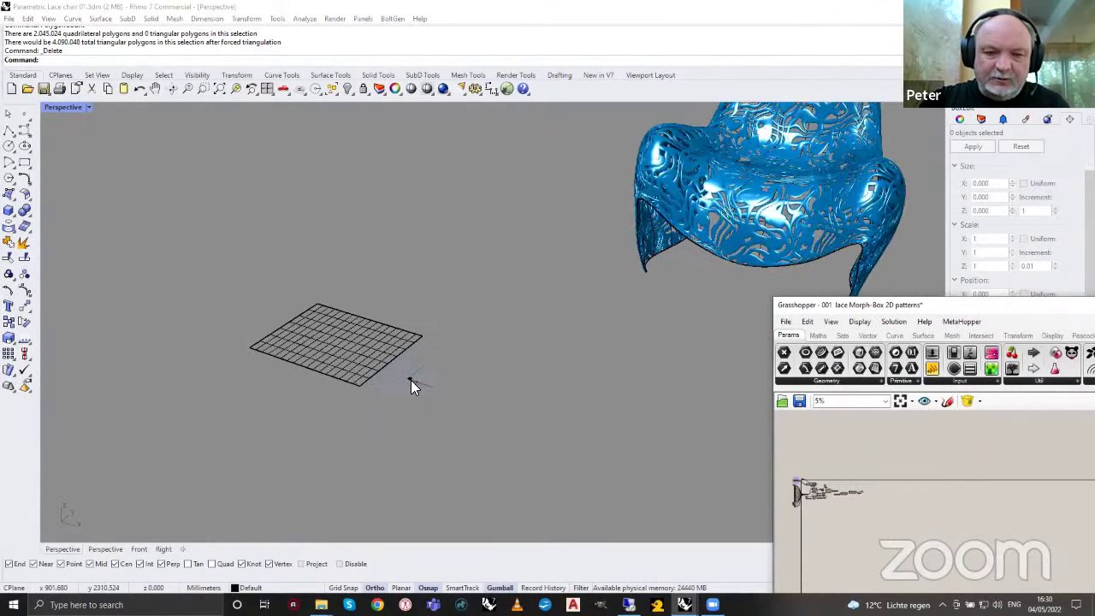
scroll(409, 376, up, 8)
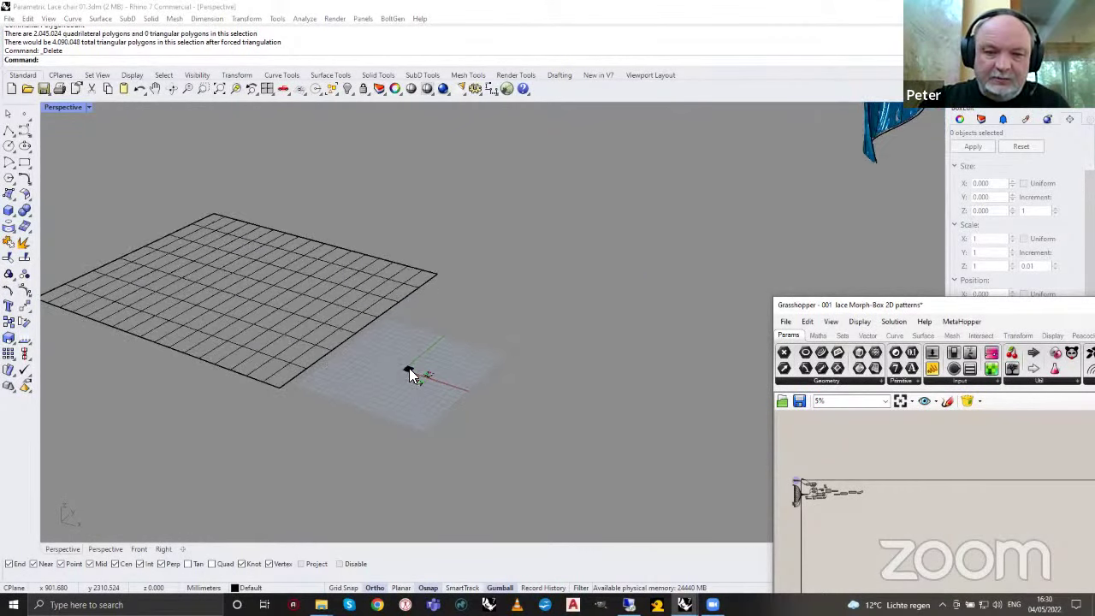
scroll(396, 363, up, 2)
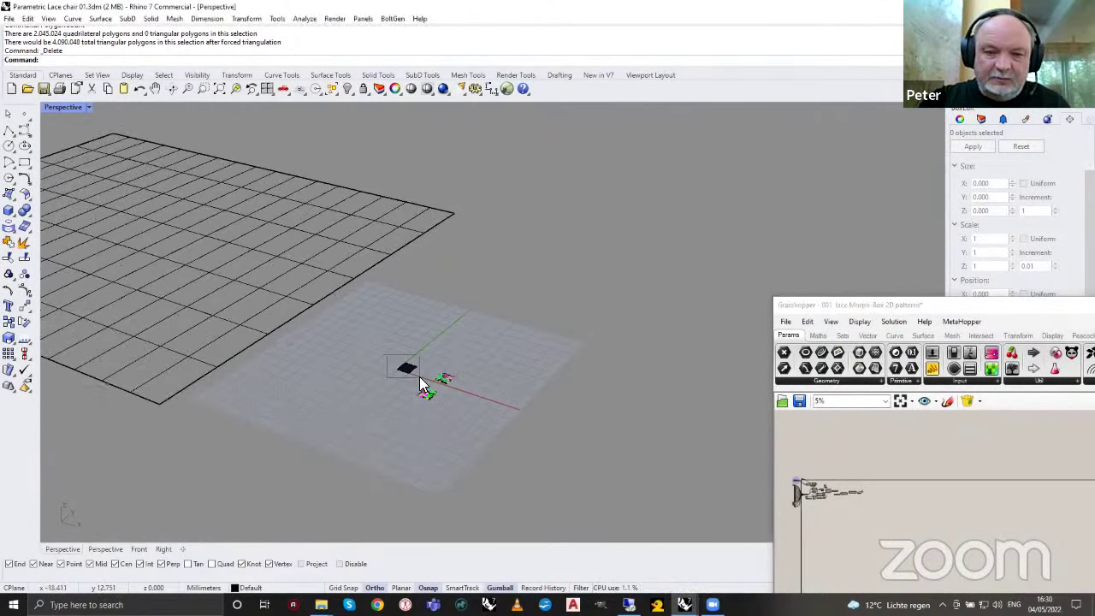
click(406, 367)
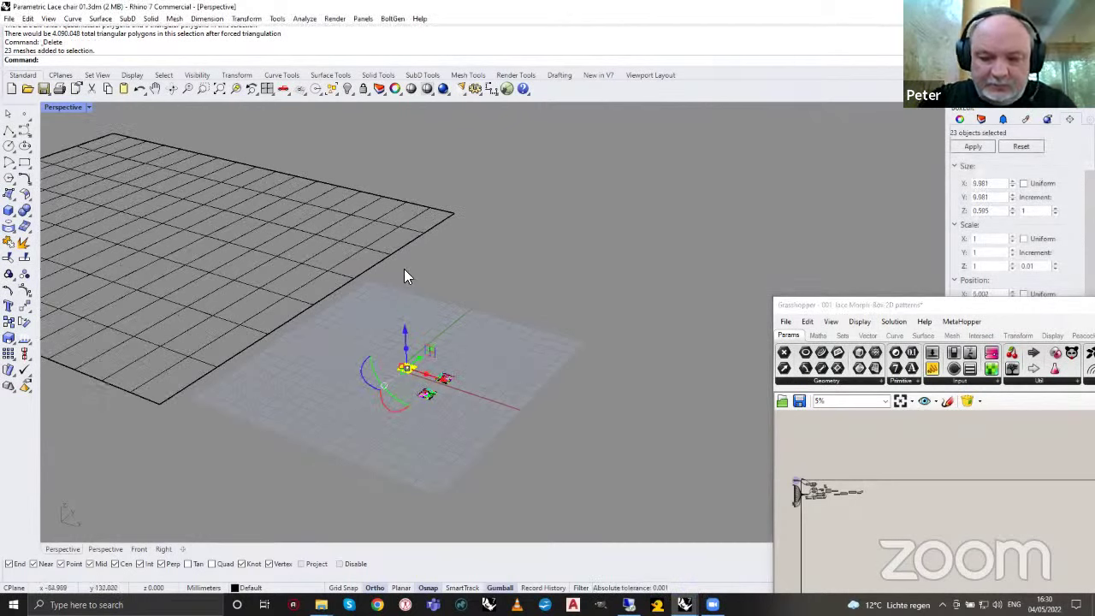
text(P[ol)
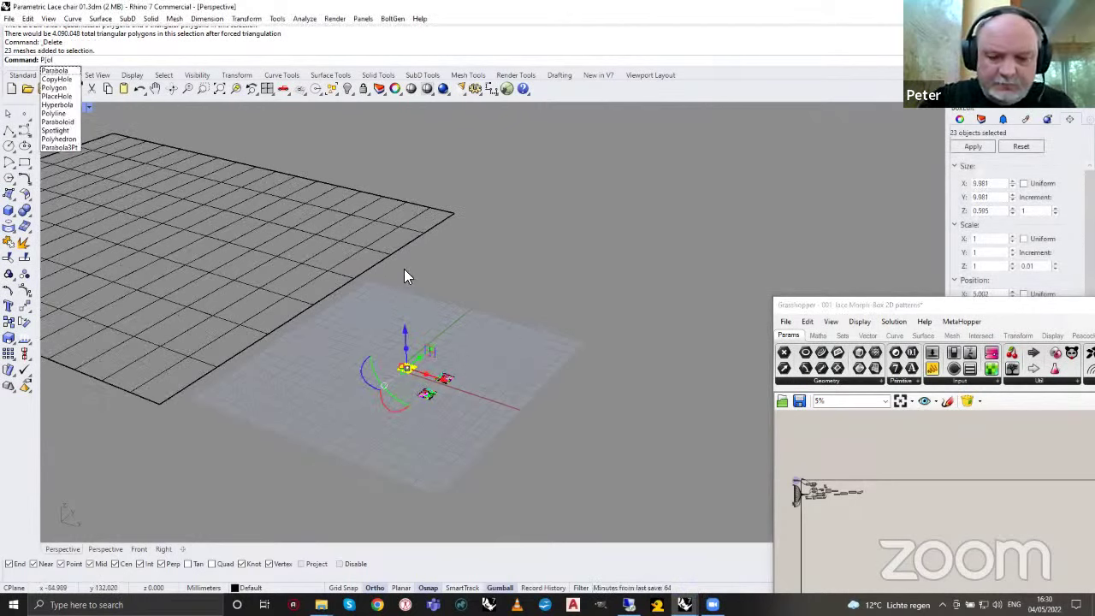
key(BackSpace)
key(BackSpace)
text(olygonCount)
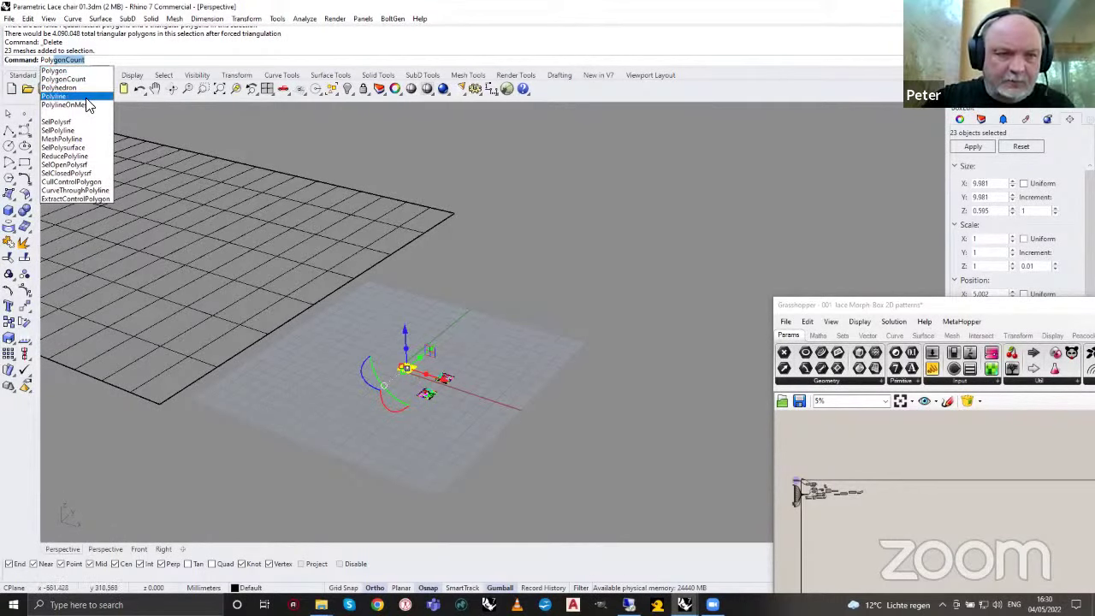
click(64, 79)
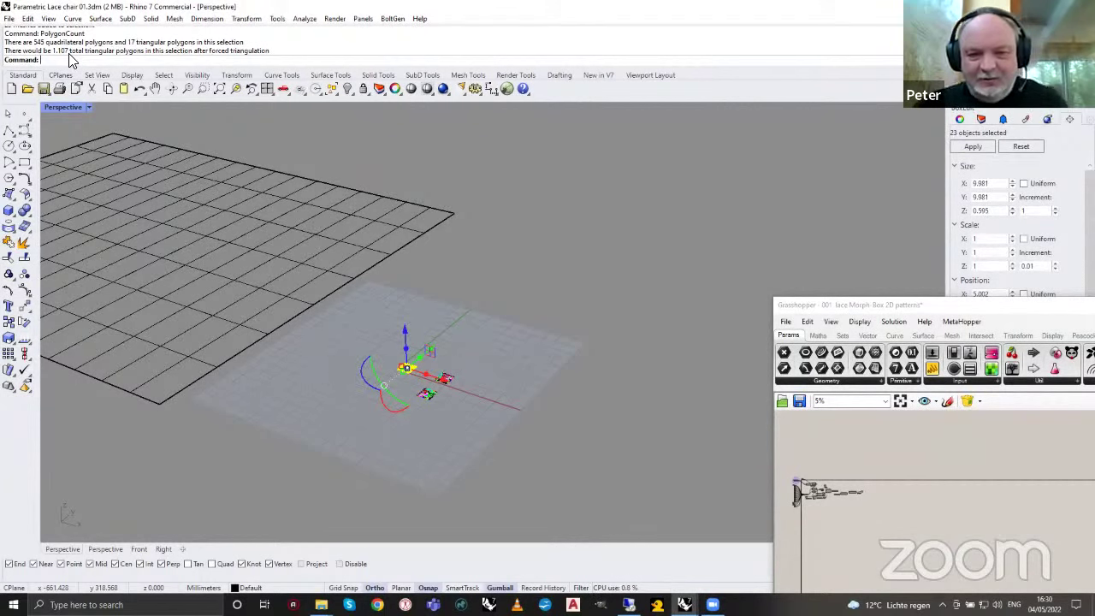
click(553, 293)
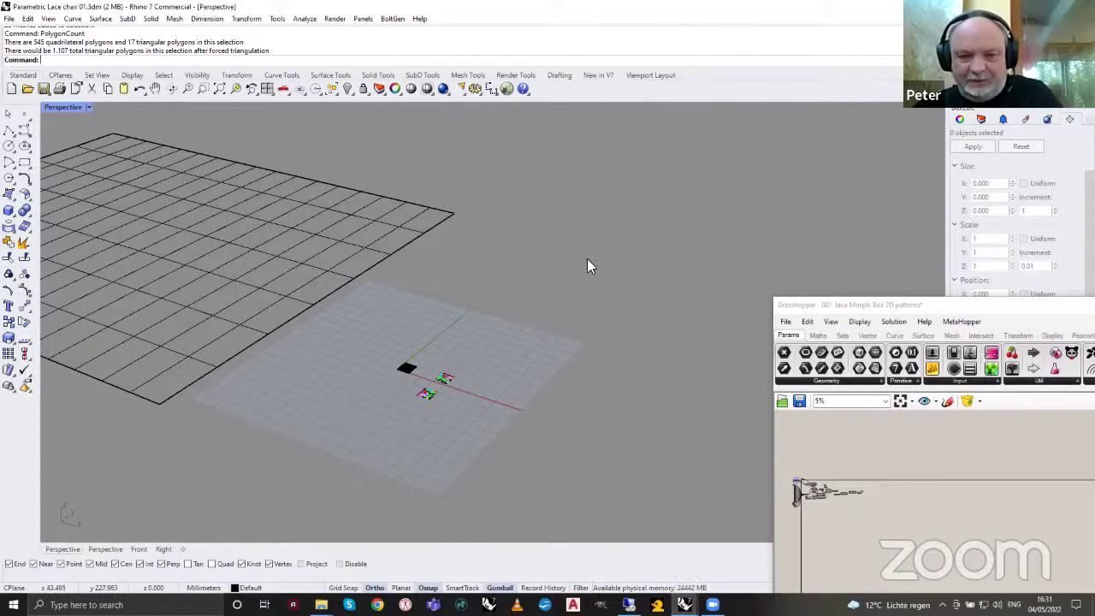
Switch to the Rhino window with morph surf.3dm and move its Grasshopper window to uncover more of the Front viewport.
mouse_move(684, 604)
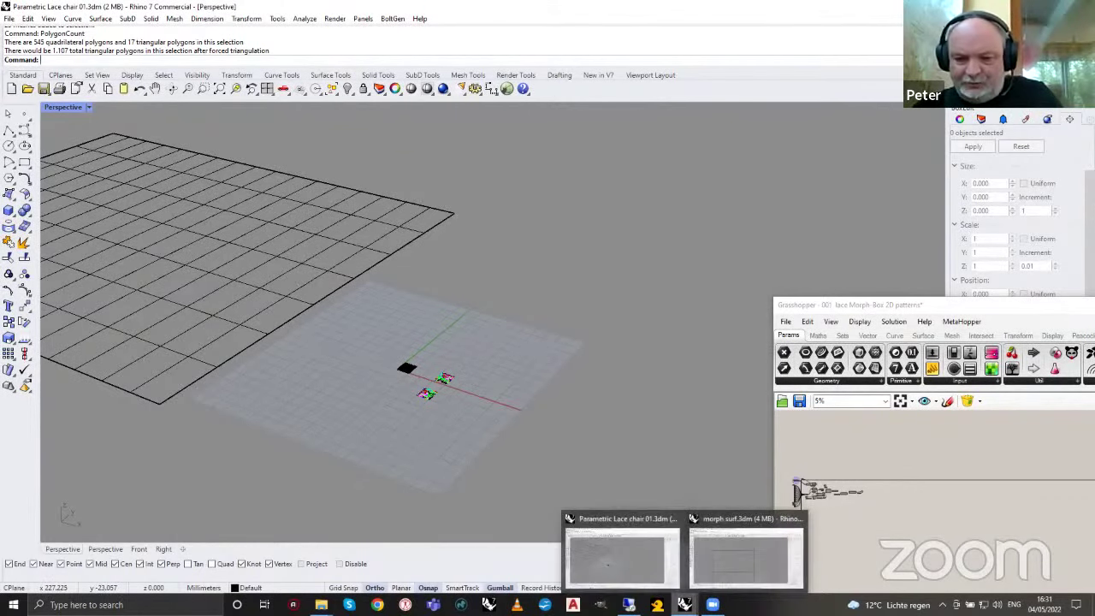
click(717, 565)
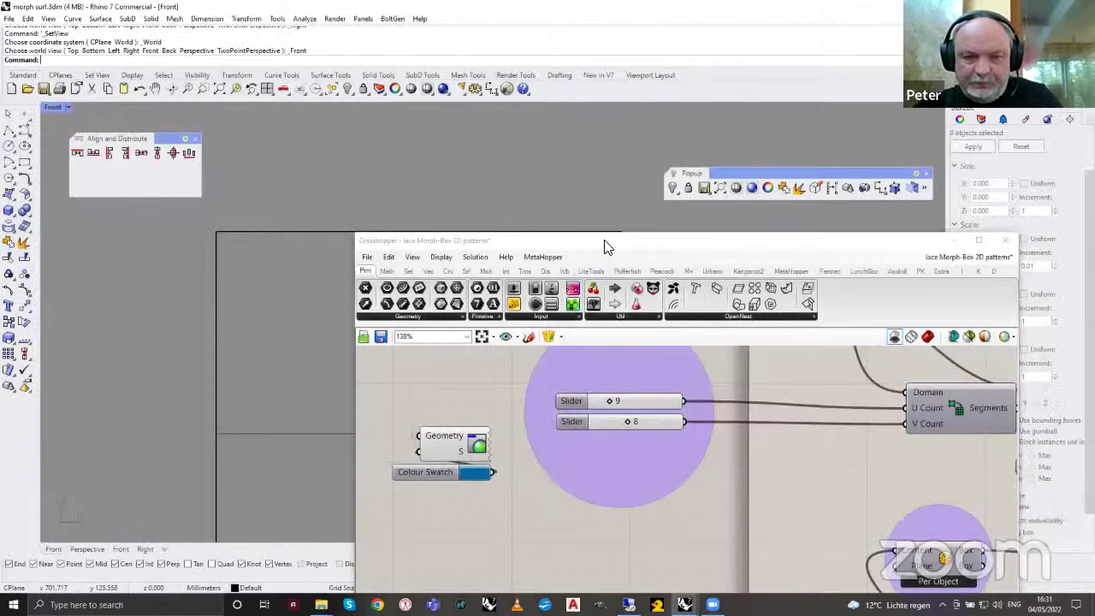
scroll(295, 234, down, 5)
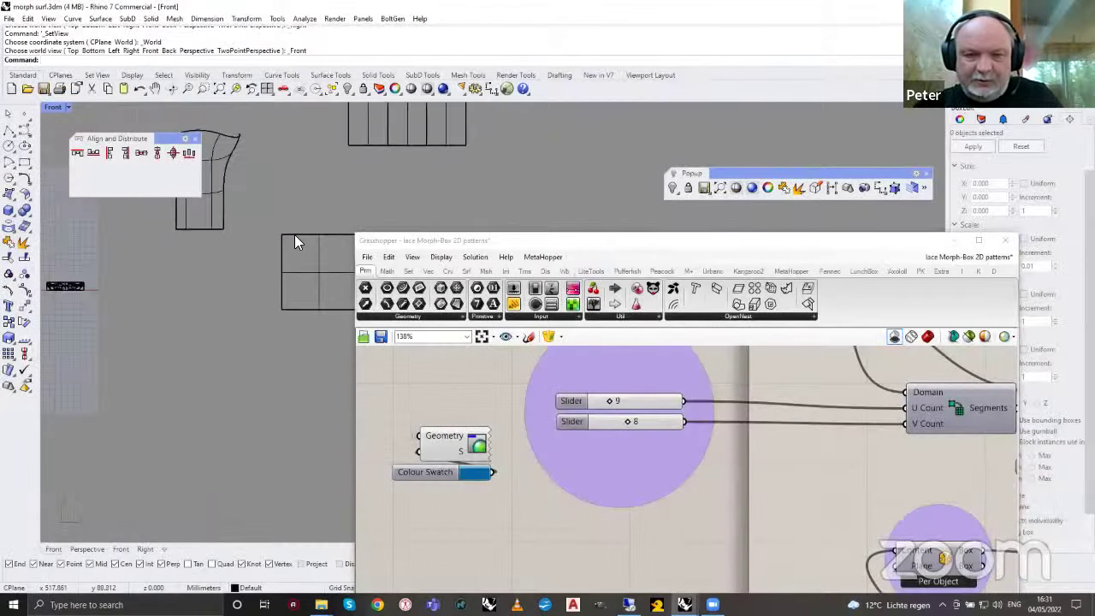
drag(562, 240, 619, 144)
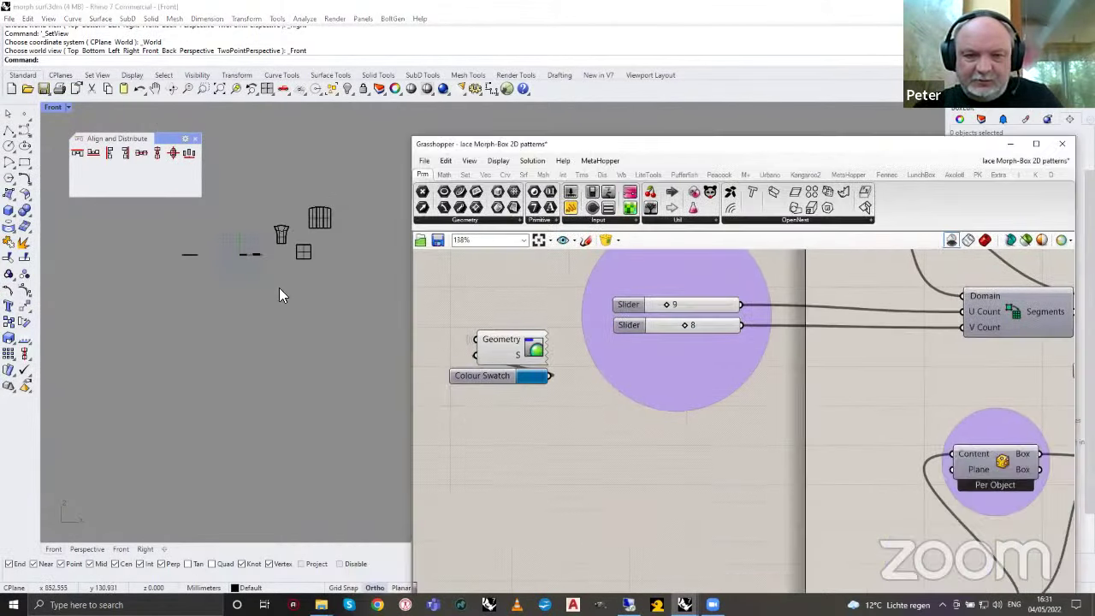
Select the SubD source pattern tile near the origin and examine its raised shape from an oblique angle, leaving it deselected.
scroll(252, 256, up, 4)
scroll(244, 272, up, 6)
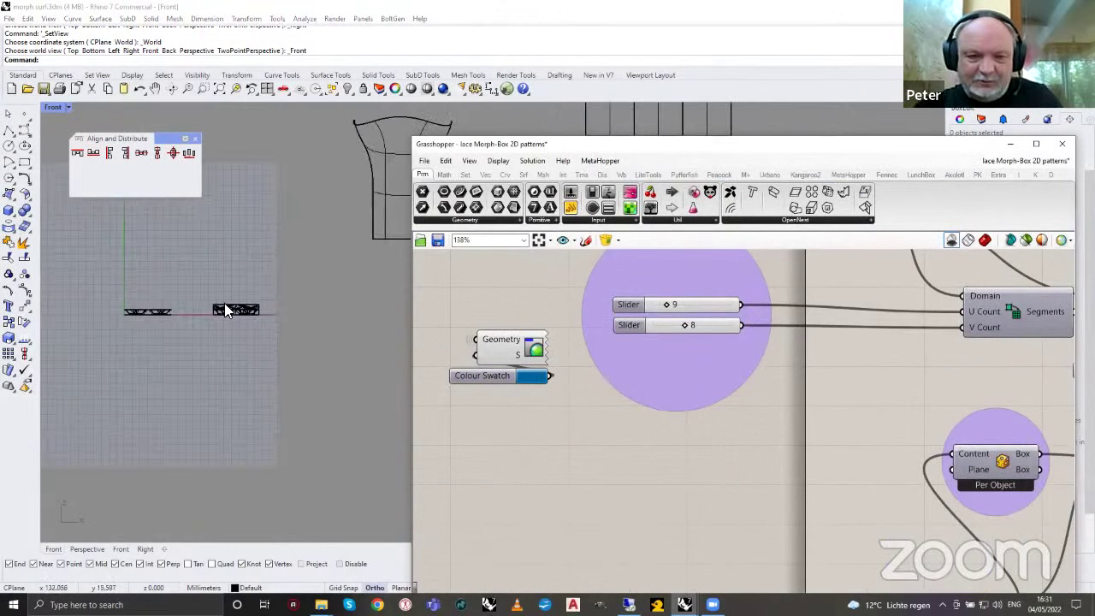
click(255, 316)
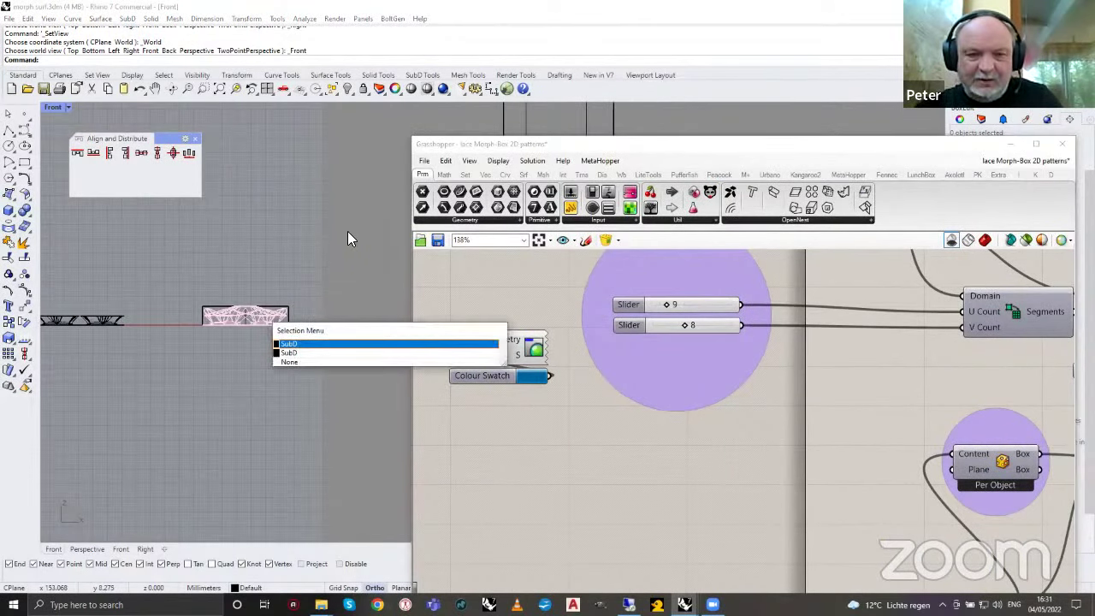
click(295, 342)
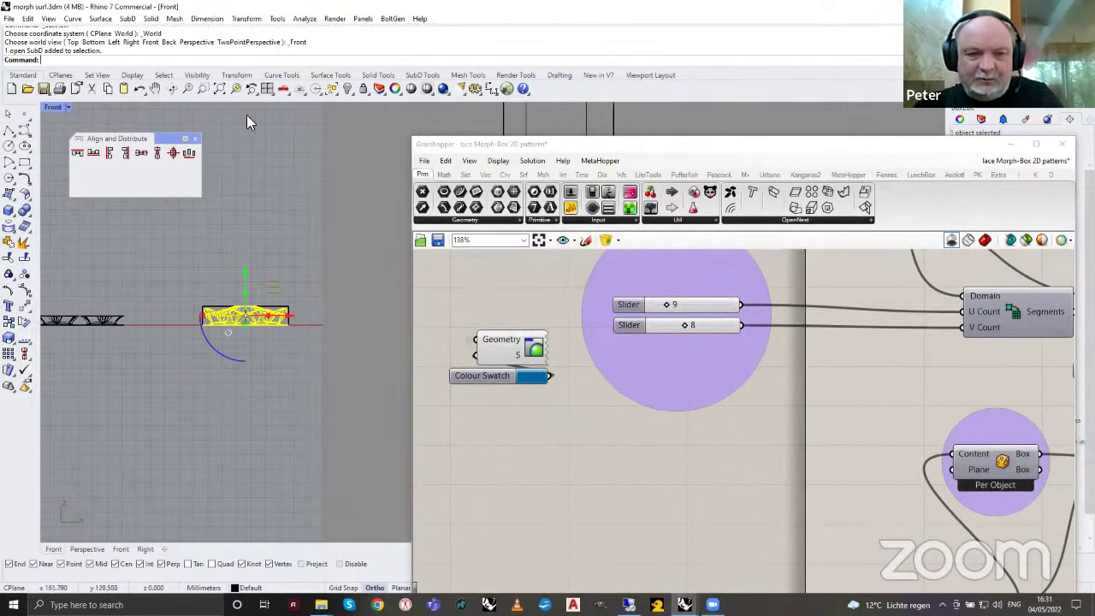
click(172, 89)
drag(329, 188, 330, 310)
key(Escape)
scroll(258, 283, up, 7)
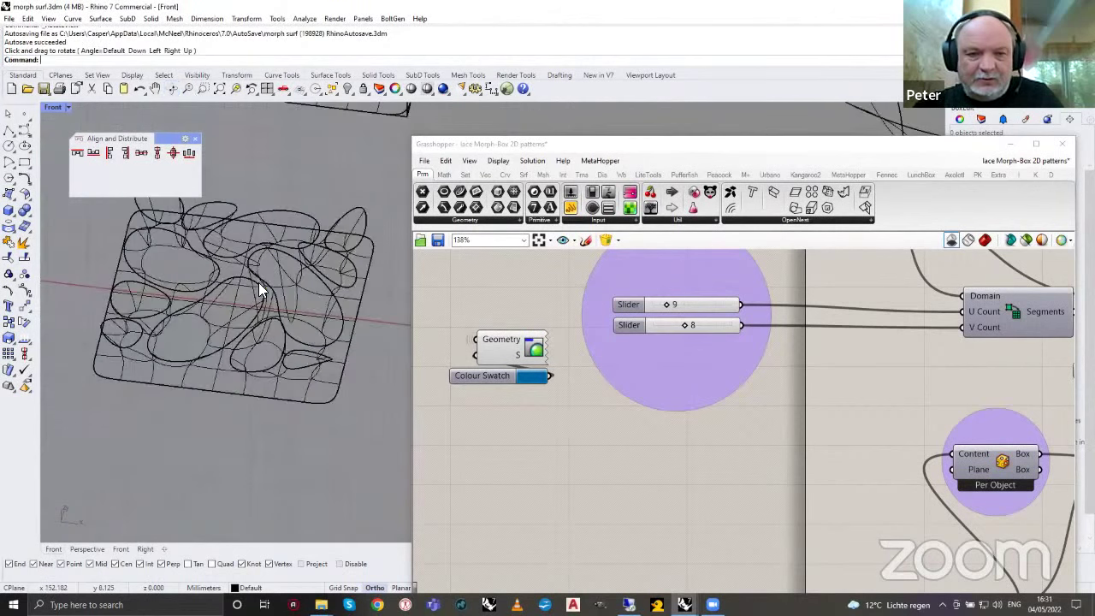
scroll(262, 295, down, 3)
Move the Grasshopper window further aside and show the definition around the U/V count sliders and the morph component.
drag(676, 151, 713, 184)
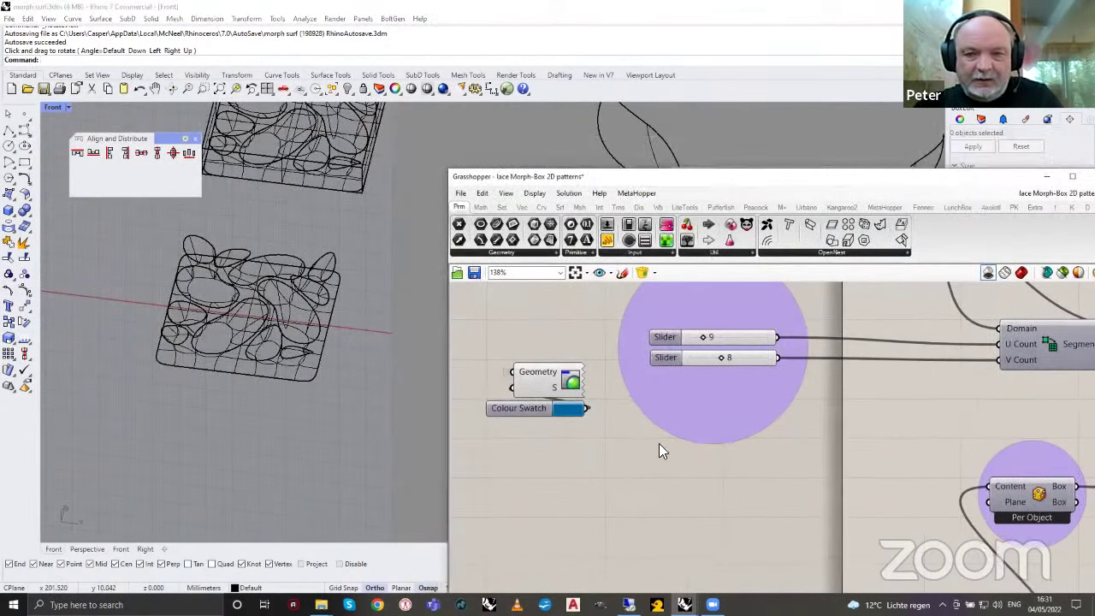
scroll(748, 449, down, 6)
scroll(672, 419, up, 4)
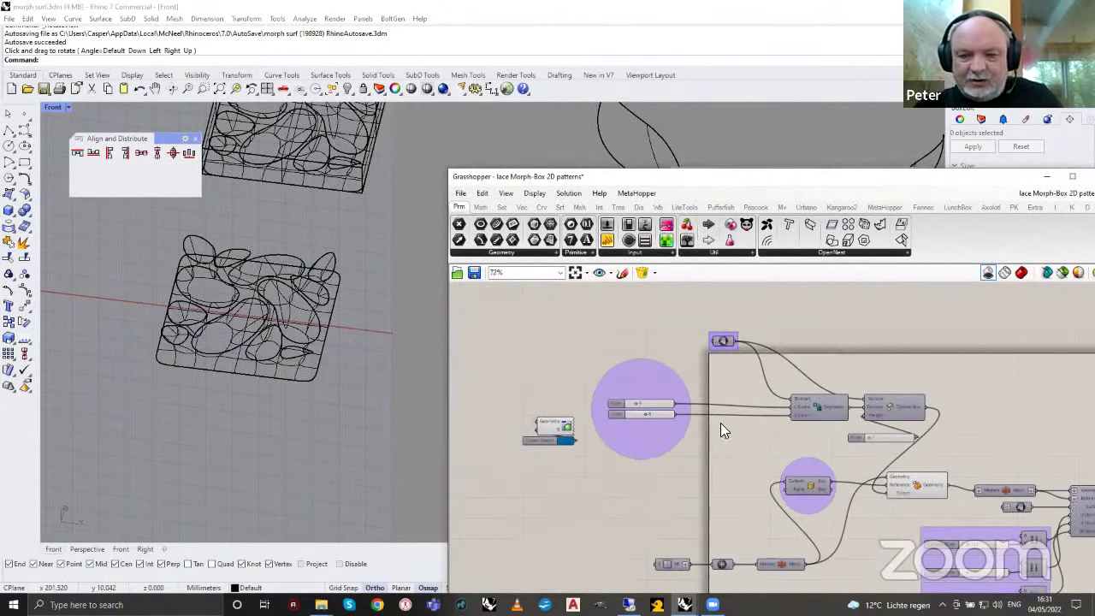
drag(850, 183, 910, 198)
Inspect the blue pattern morphed onto the flat rectangular surface up close and from an oblique angle.
scroll(246, 282, down, 10)
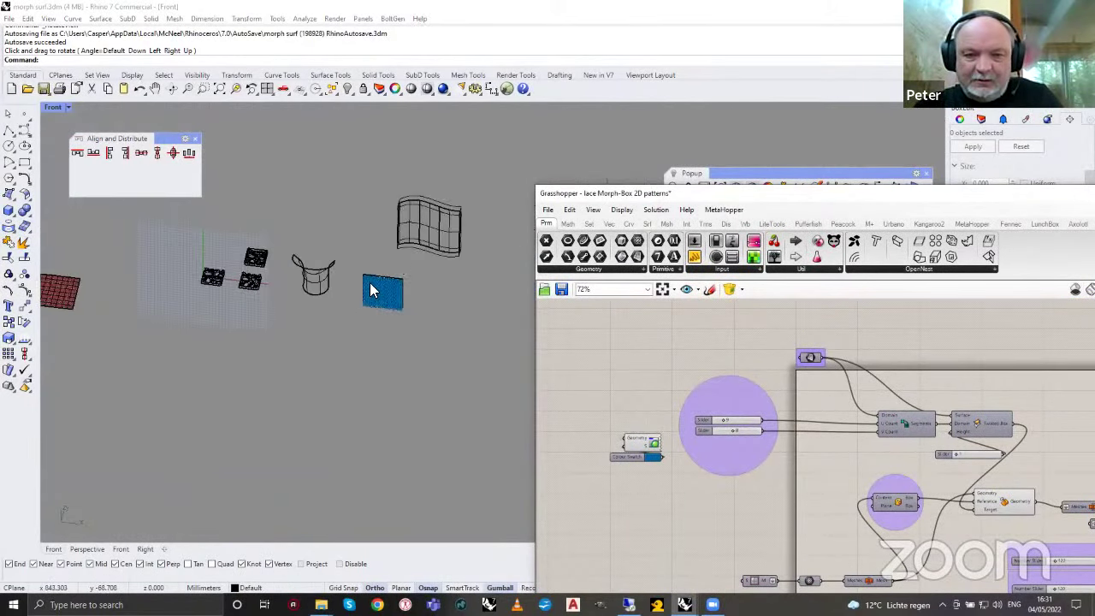
scroll(370, 291, up, 8)
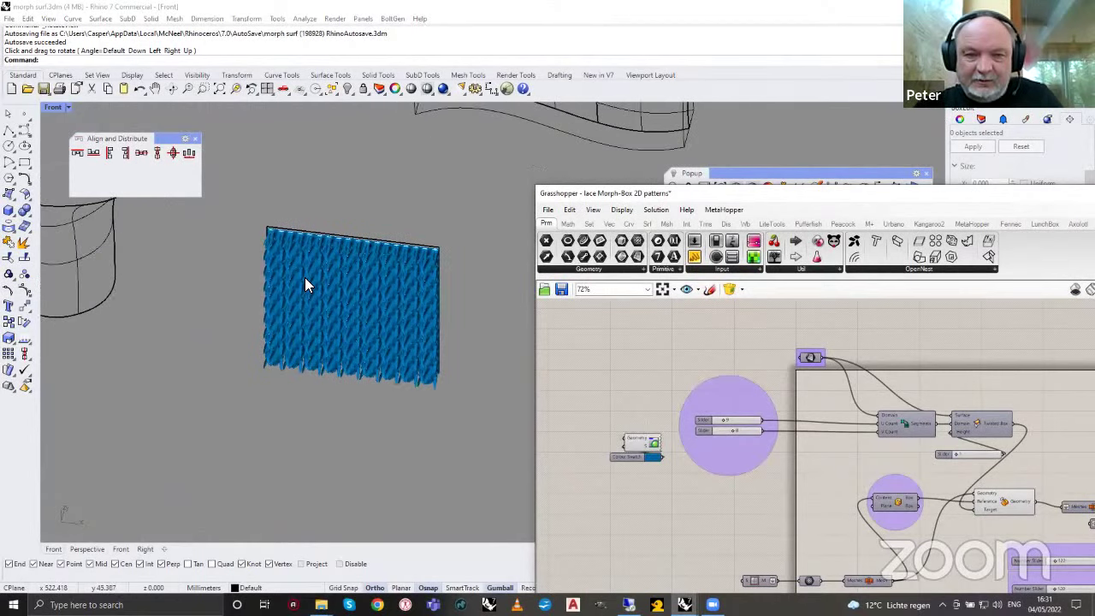
scroll(305, 277, up, 4)
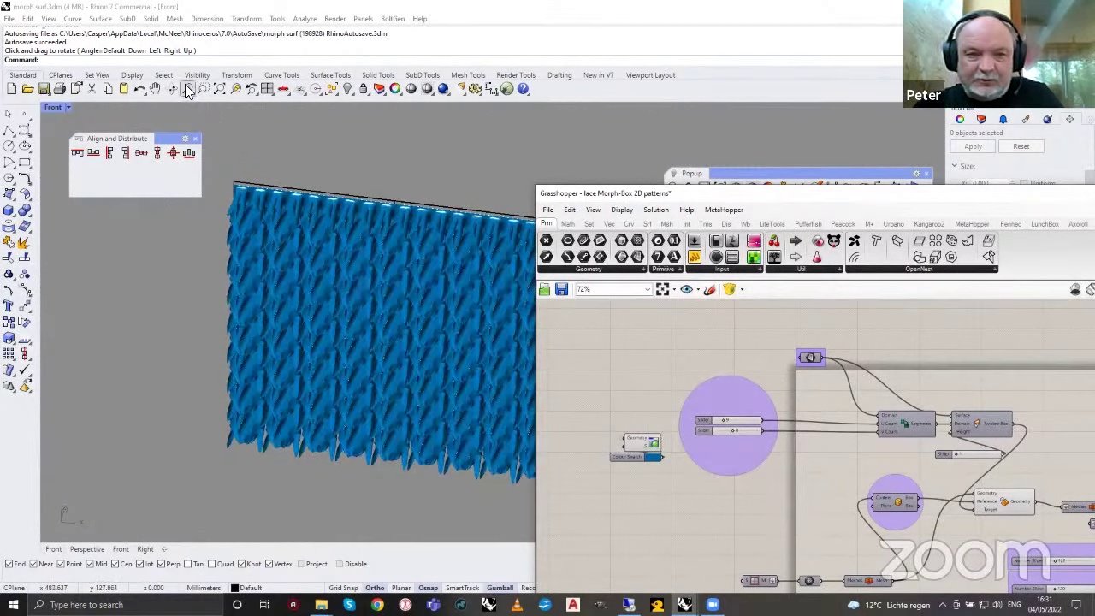
click(172, 88)
drag(362, 325, 440, 293)
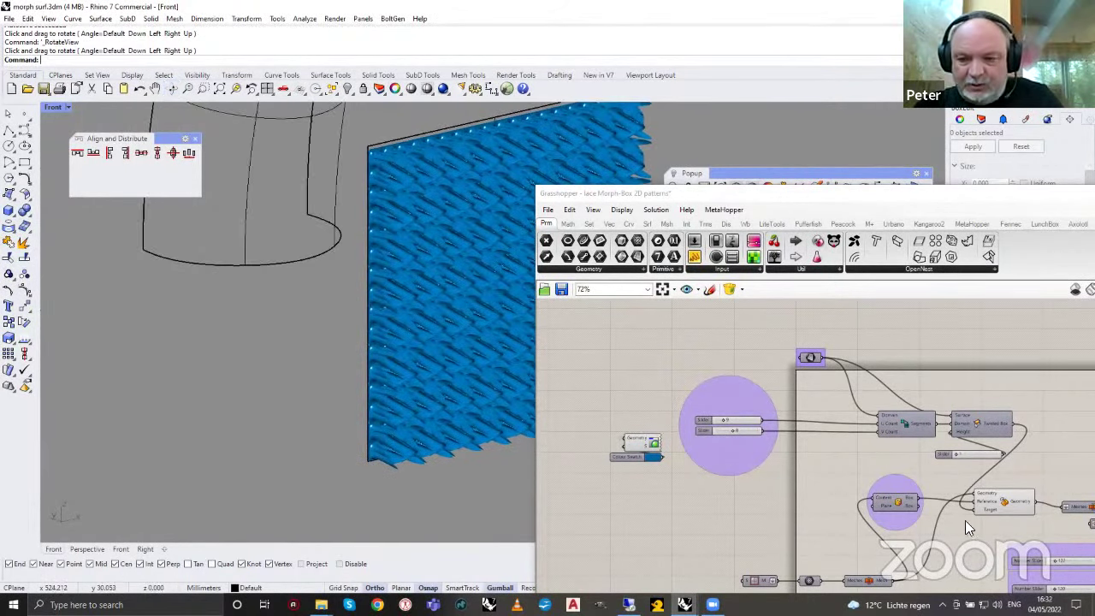
Set the Distance slider of the mesh offset component to 1.
scroll(647, 380, up, 2)
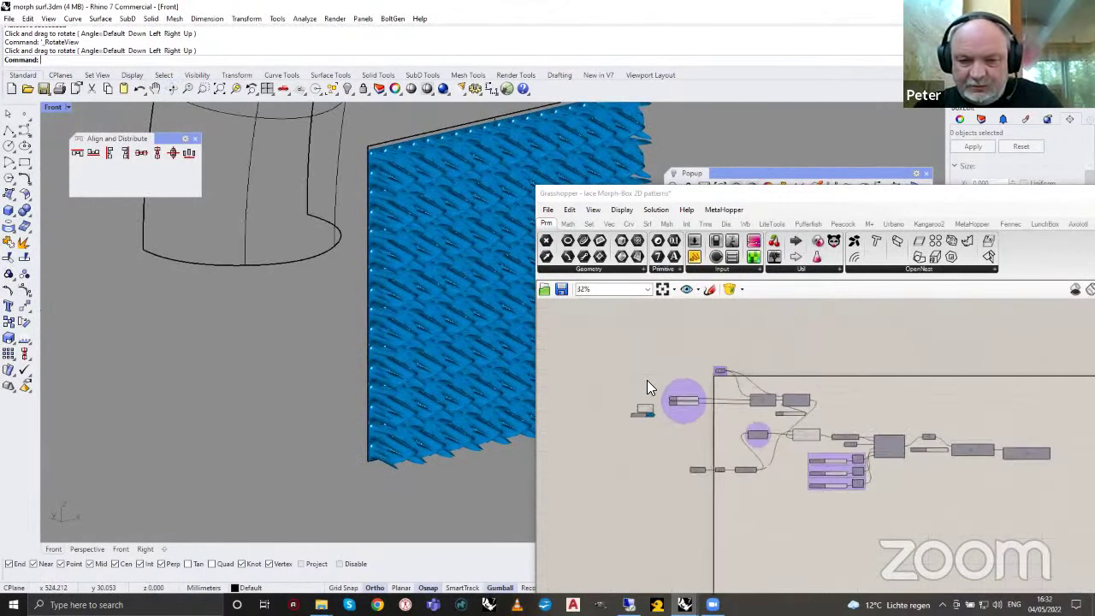
scroll(889, 432, up, 3)
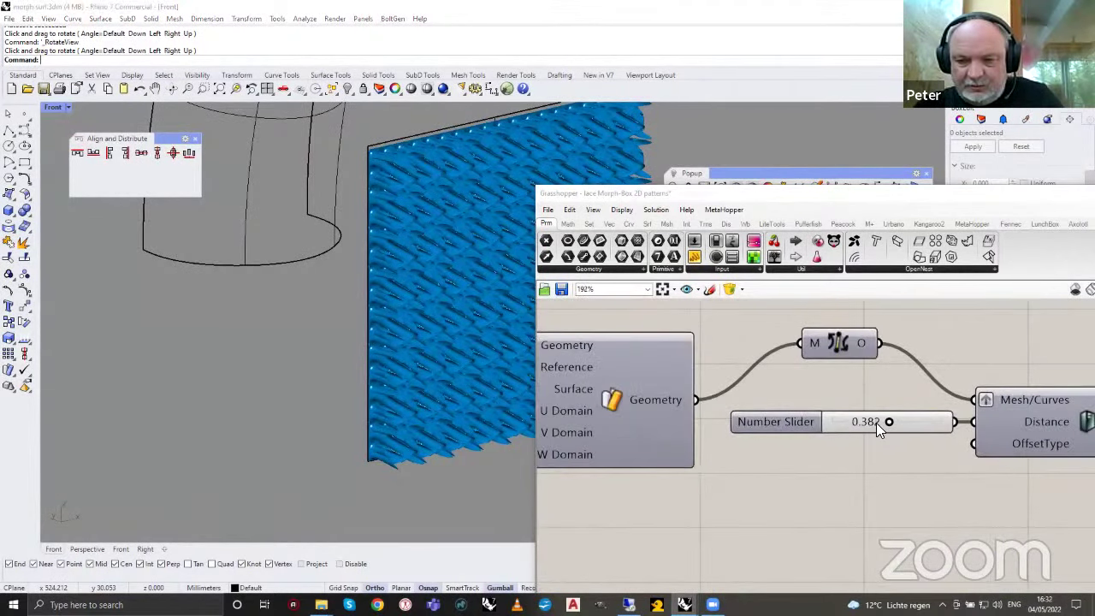
double_click(875, 423)
text(1)
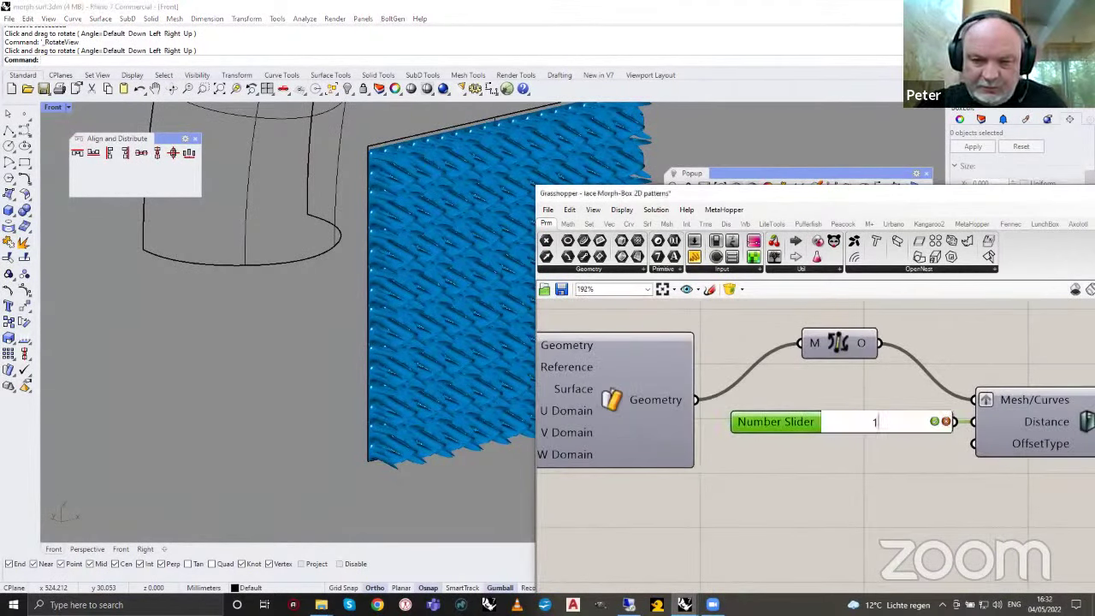
key(Return)
Set the number slider that drives the W Domain of the surface morph to 2.
scroll(791, 451, down, 4)
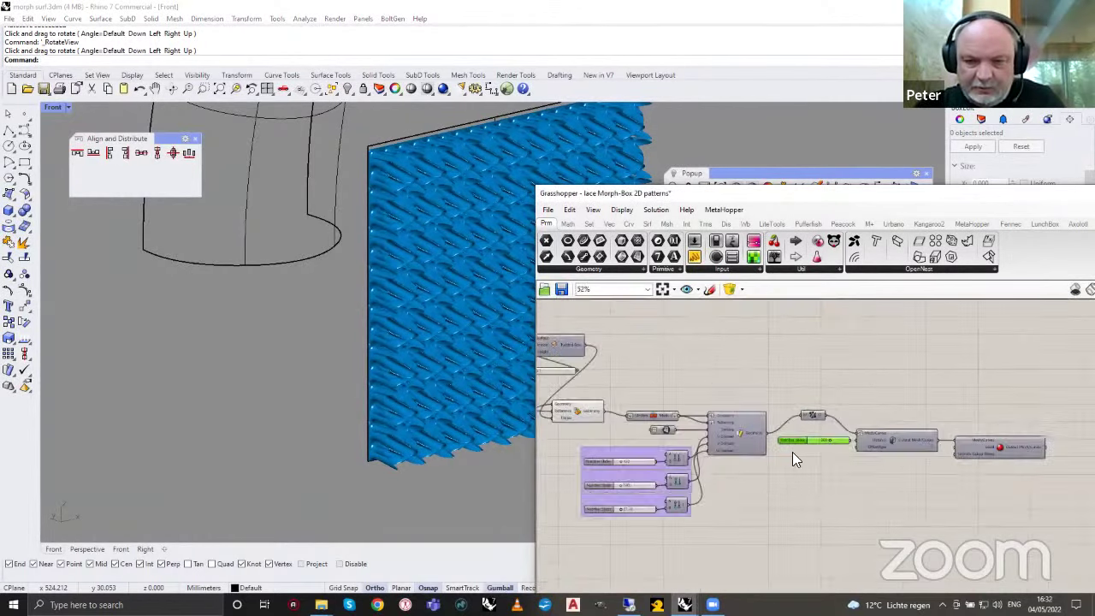
scroll(668, 486, up, 3)
scroll(702, 486, up, 2)
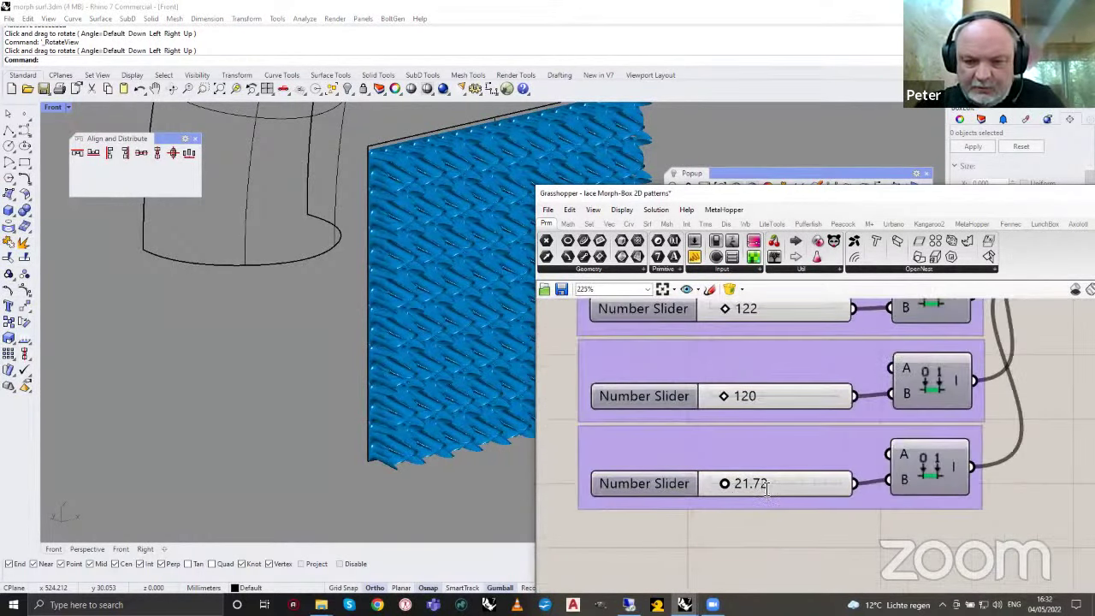
double_click(761, 486)
text(2)
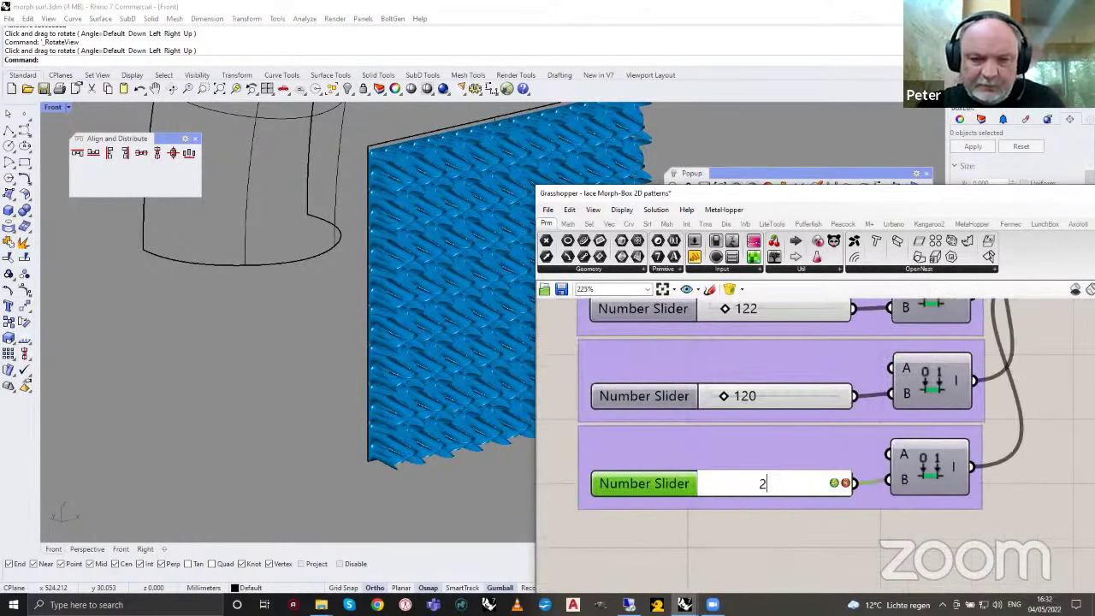
key(Return)
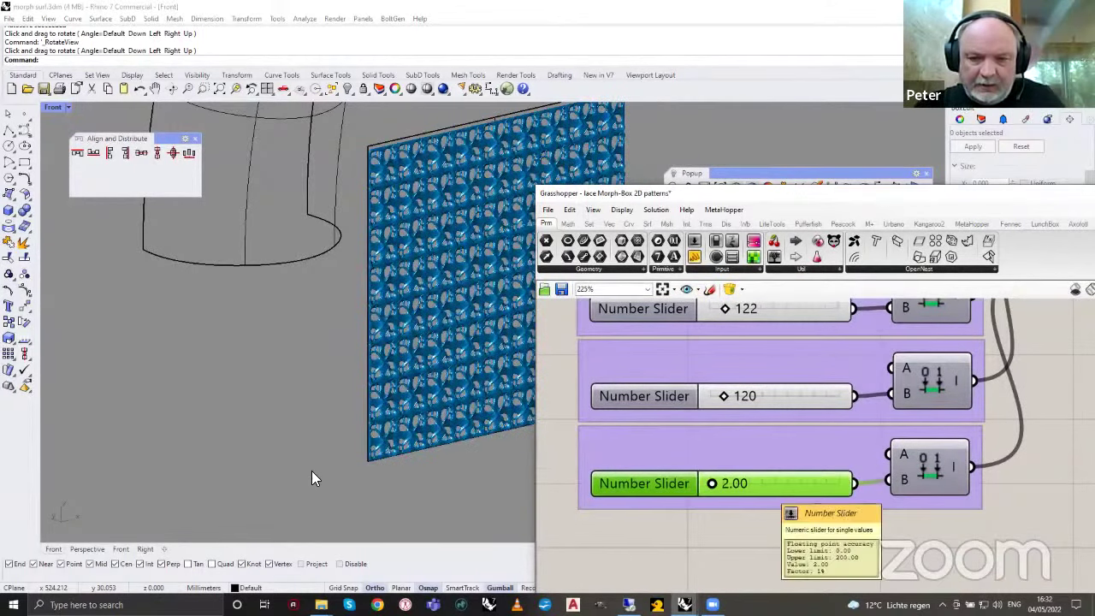
Restore the straight Front view and examine the thickened pattern on the flat surface up close.
click(283, 89)
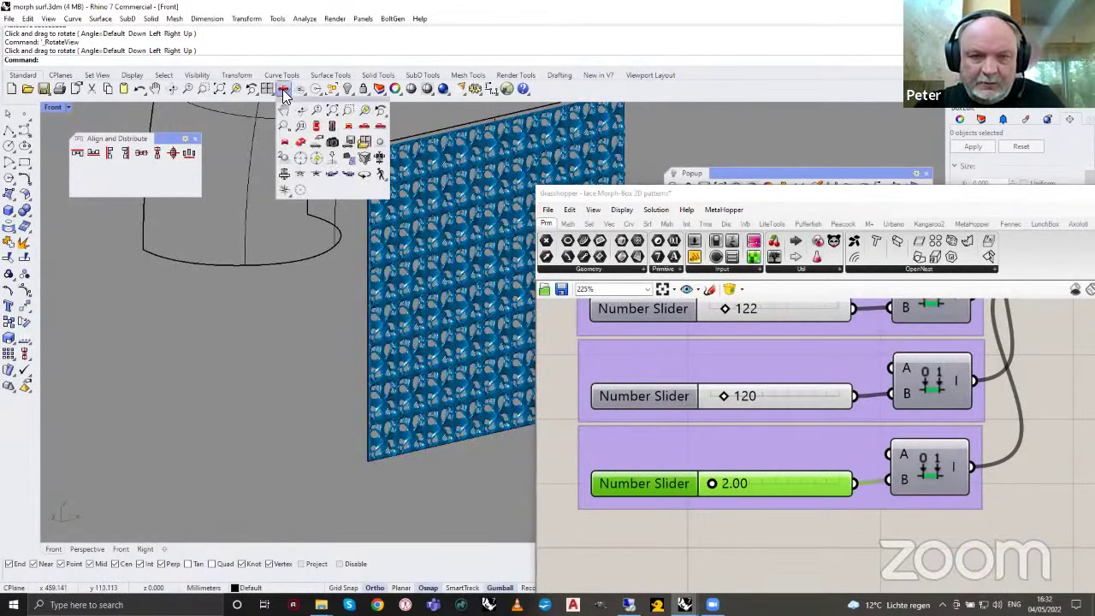
click(349, 128)
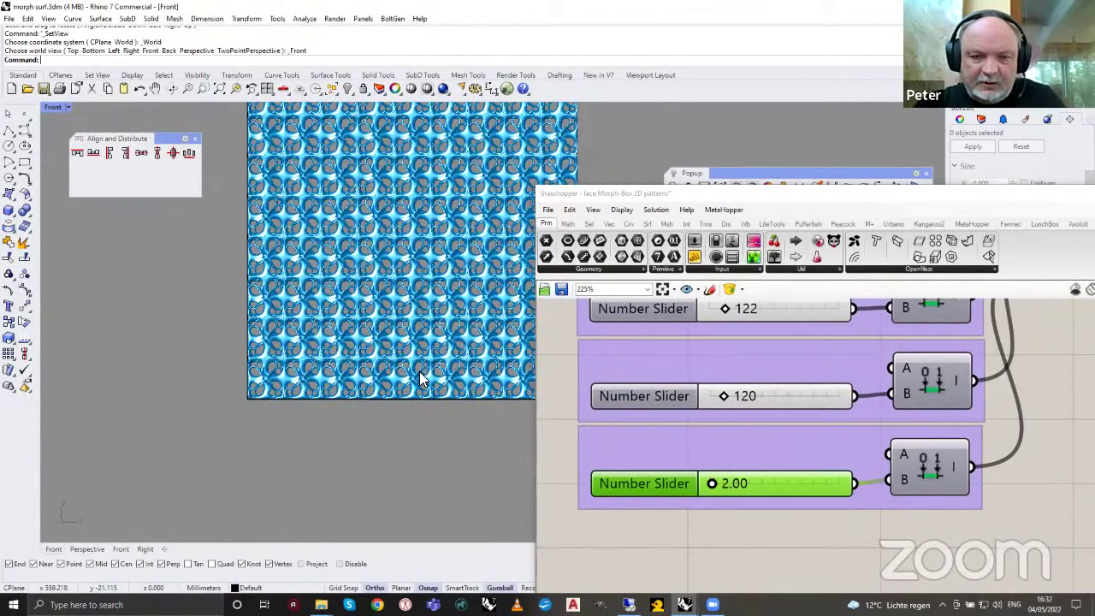
scroll(388, 227, down, 3)
scroll(346, 248, up, 5)
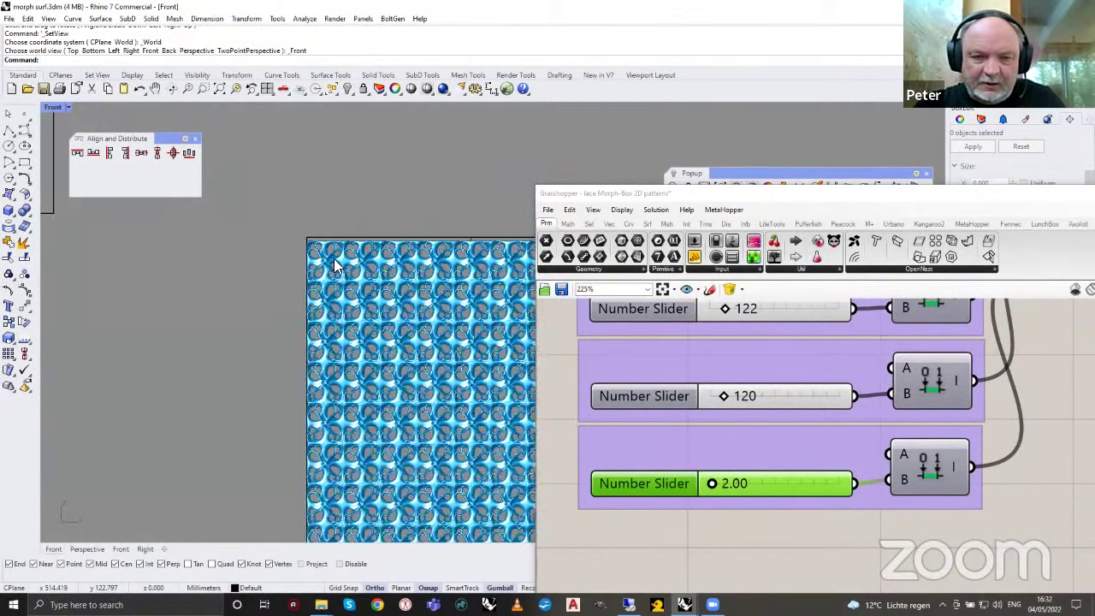
scroll(336, 267, up, 6)
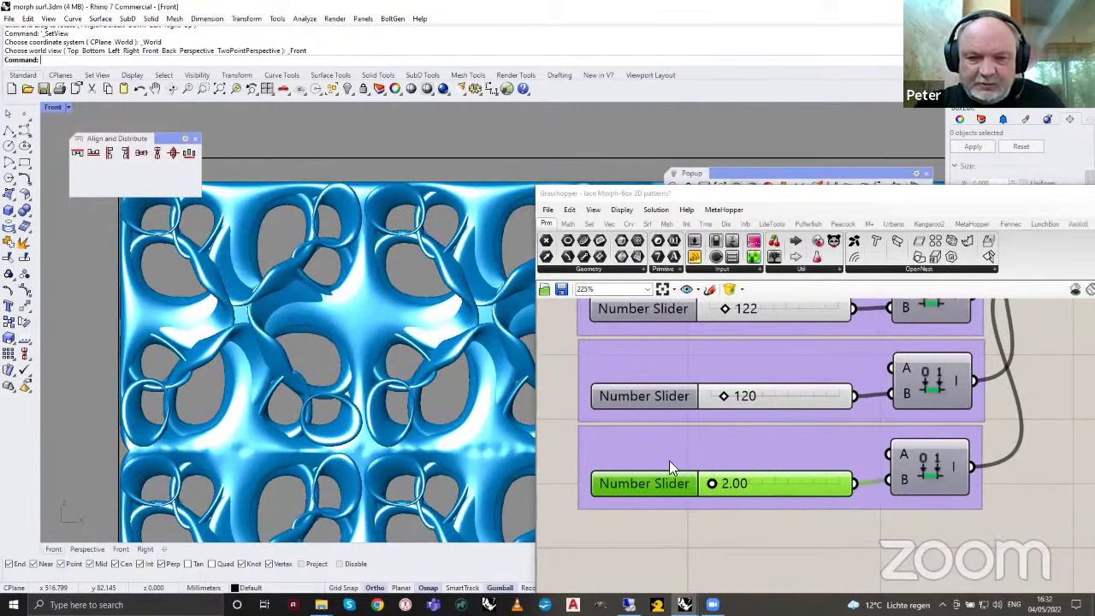
Set the mesh offset's Distance slider to -1.
scroll(691, 456, down, 4)
scroll(846, 419, up, 2)
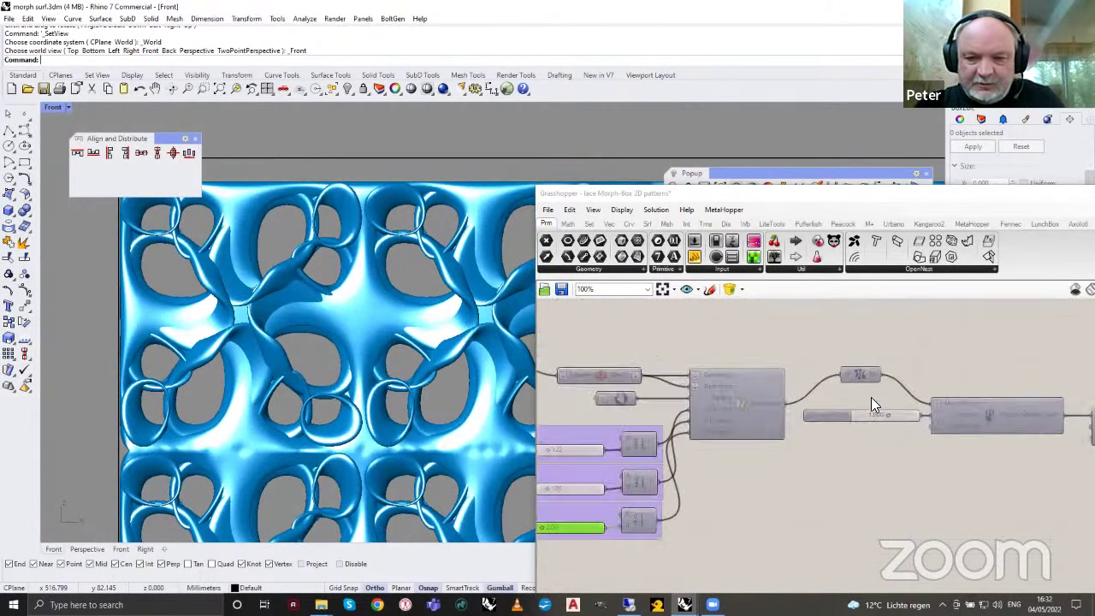
scroll(875, 407, up, 5)
double_click(884, 431)
text(-)
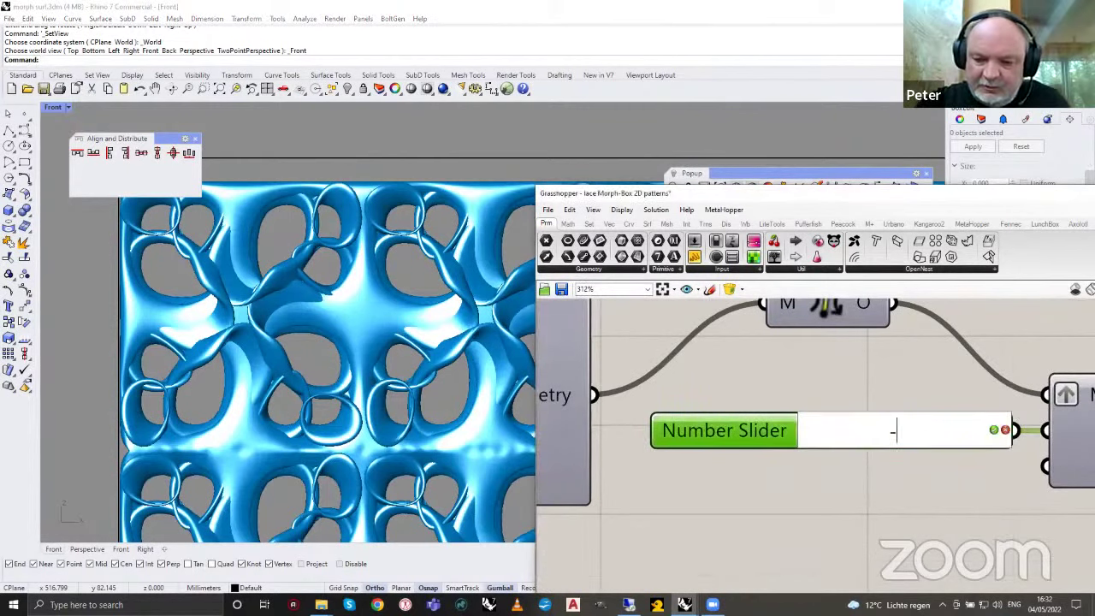
text(1)
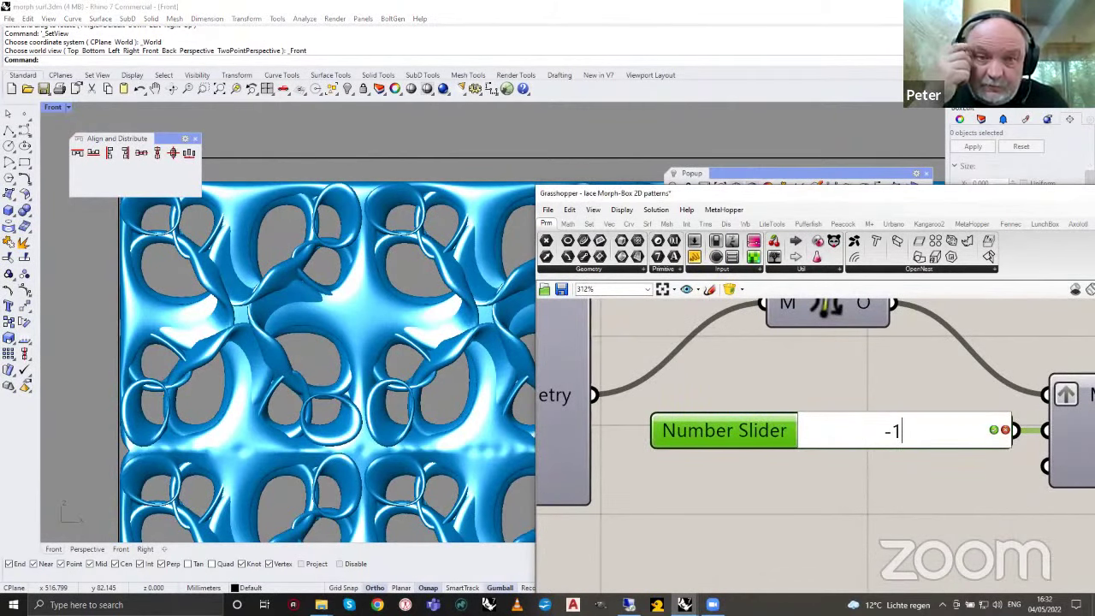
key(Return)
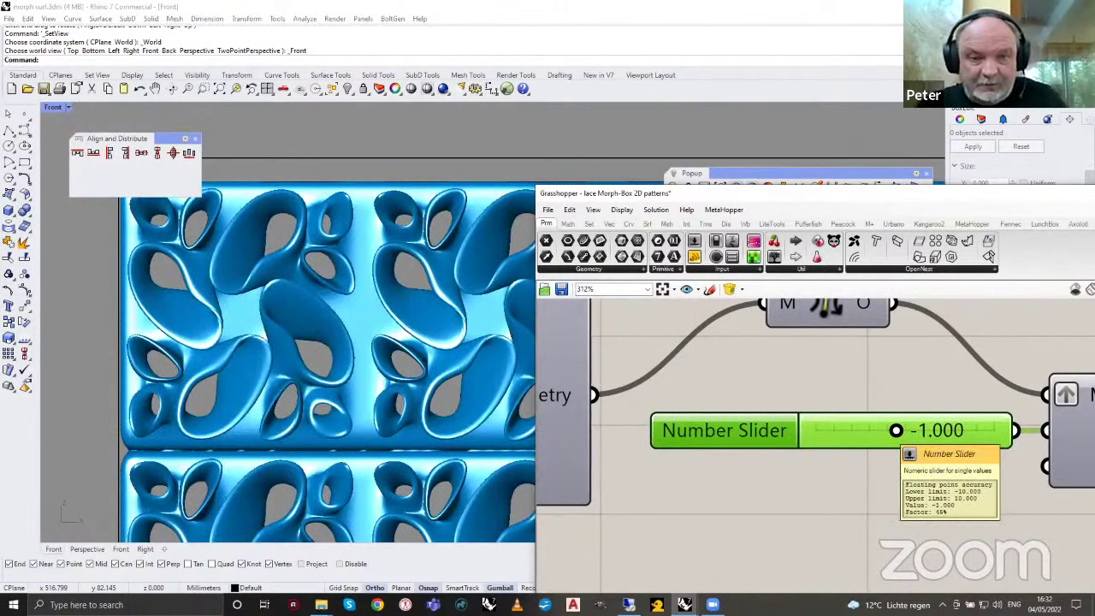
Examine the flat surface's whole tiled pattern from the front and from a slightly rotated angle.
scroll(282, 255, down, 3)
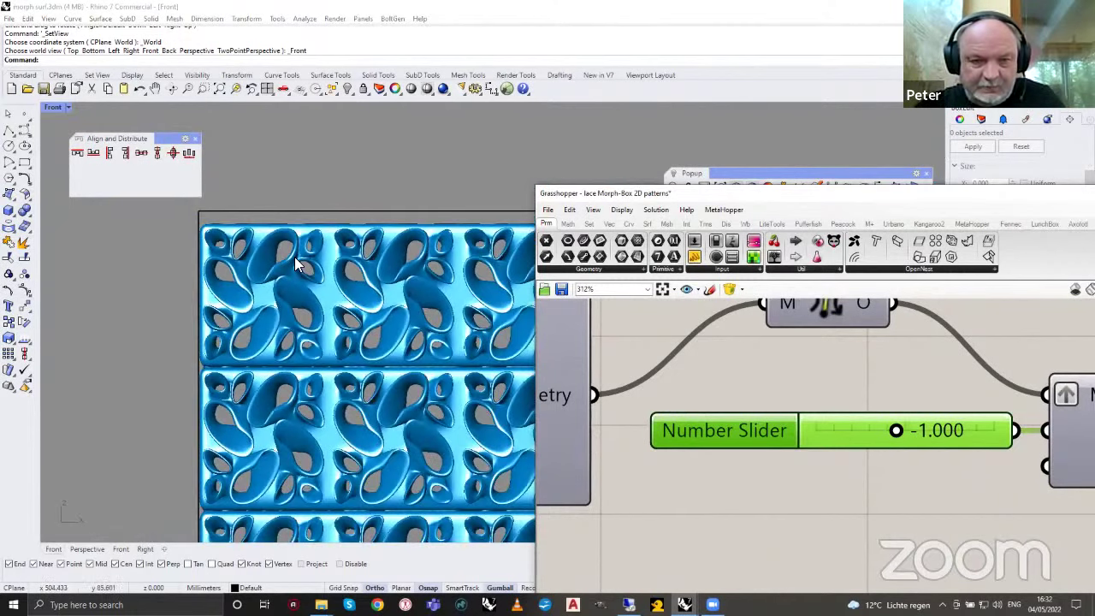
scroll(295, 264, down, 5)
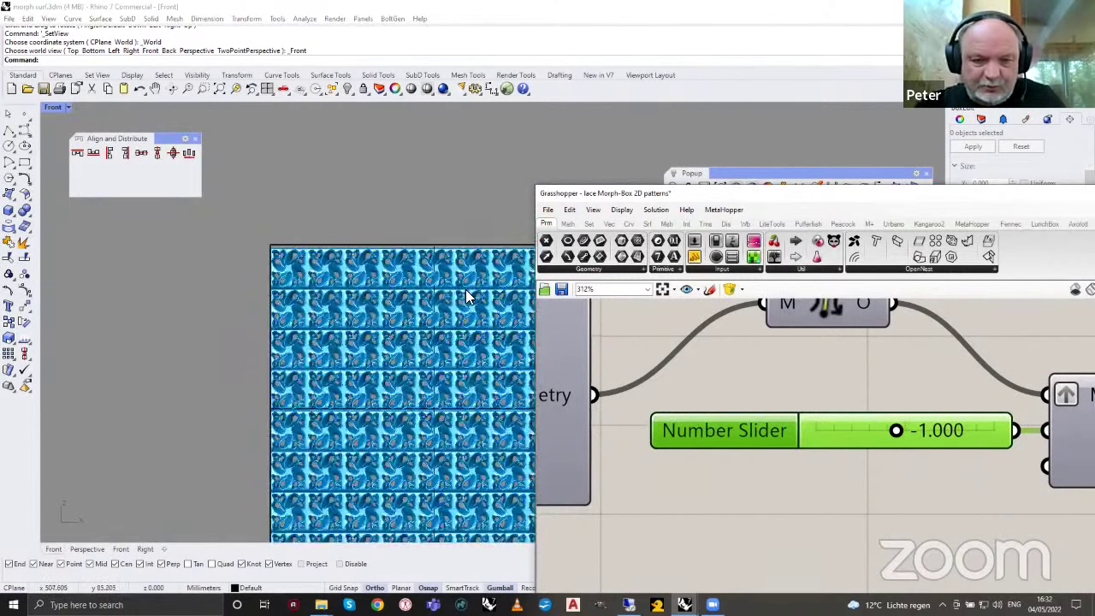
scroll(466, 295, down, 1)
click(172, 89)
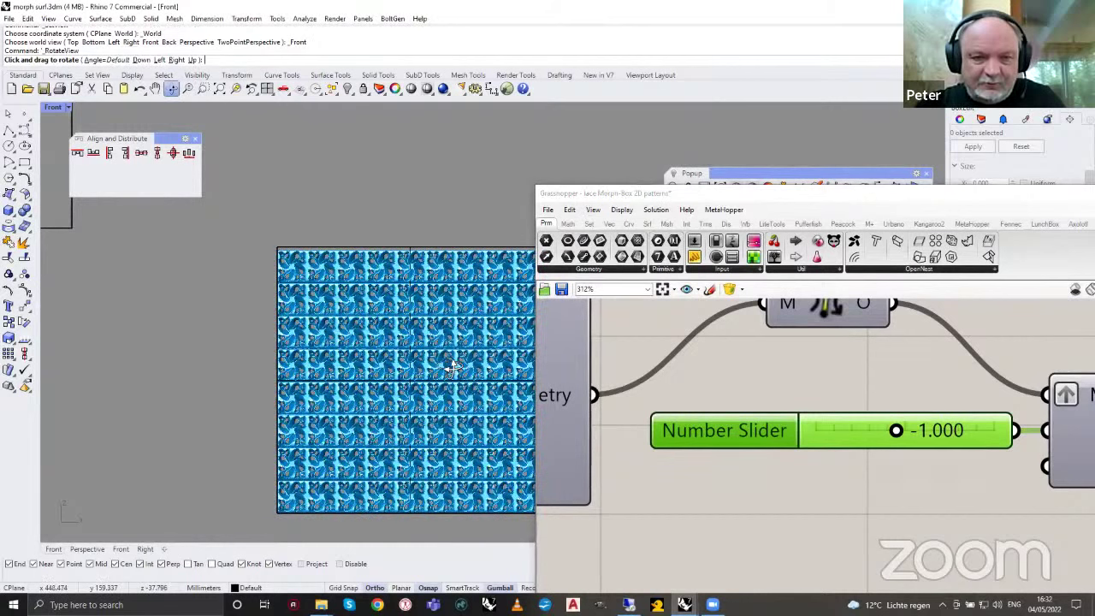
drag(485, 371, 476, 359)
Set both the U Count and V Count sliders of the domain division to 5.
scroll(847, 467, down, 5)
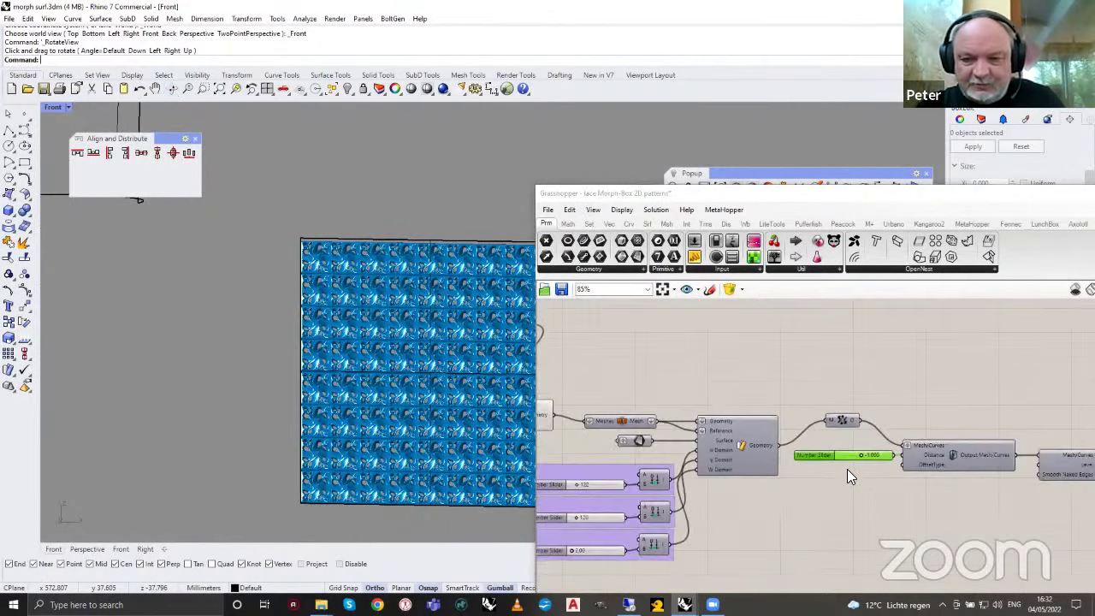
scroll(845, 466, up, 3)
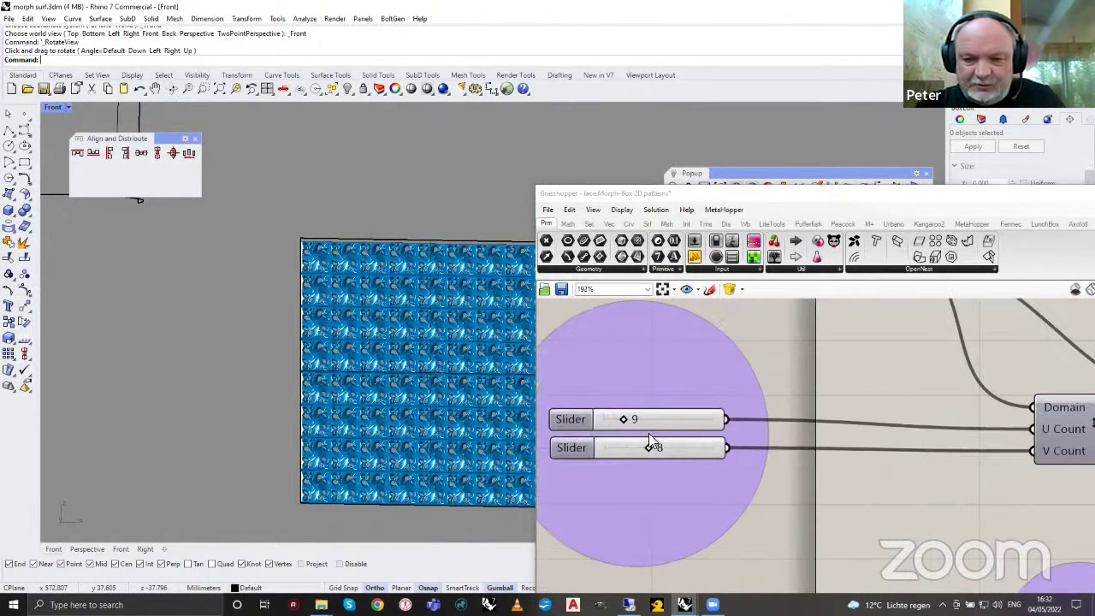
double_click(634, 421)
text(5)
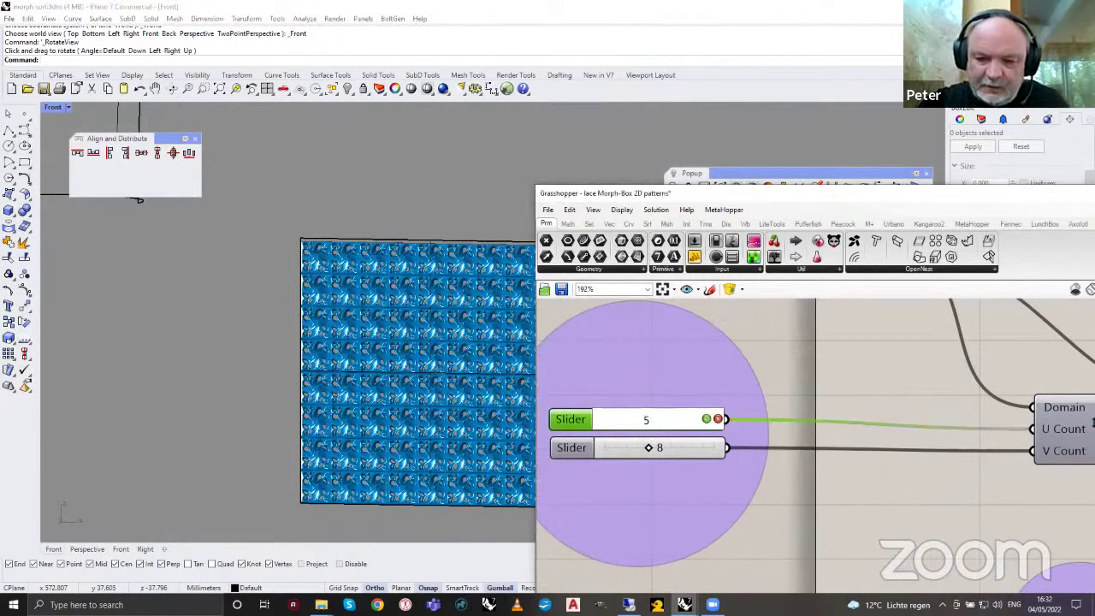
key(Return)
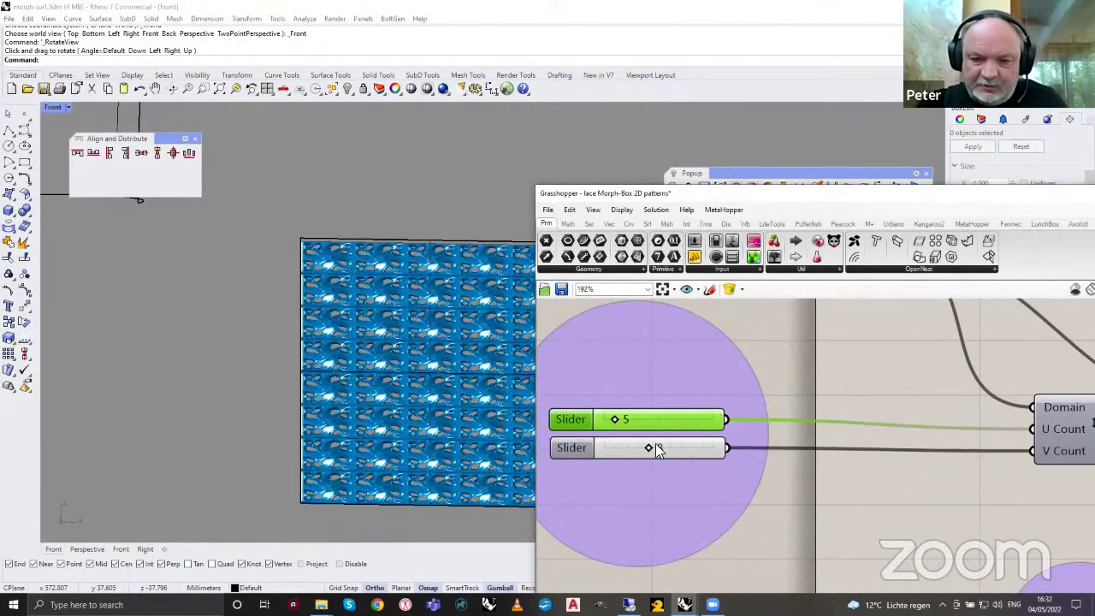
double_click(655, 446)
text(5)
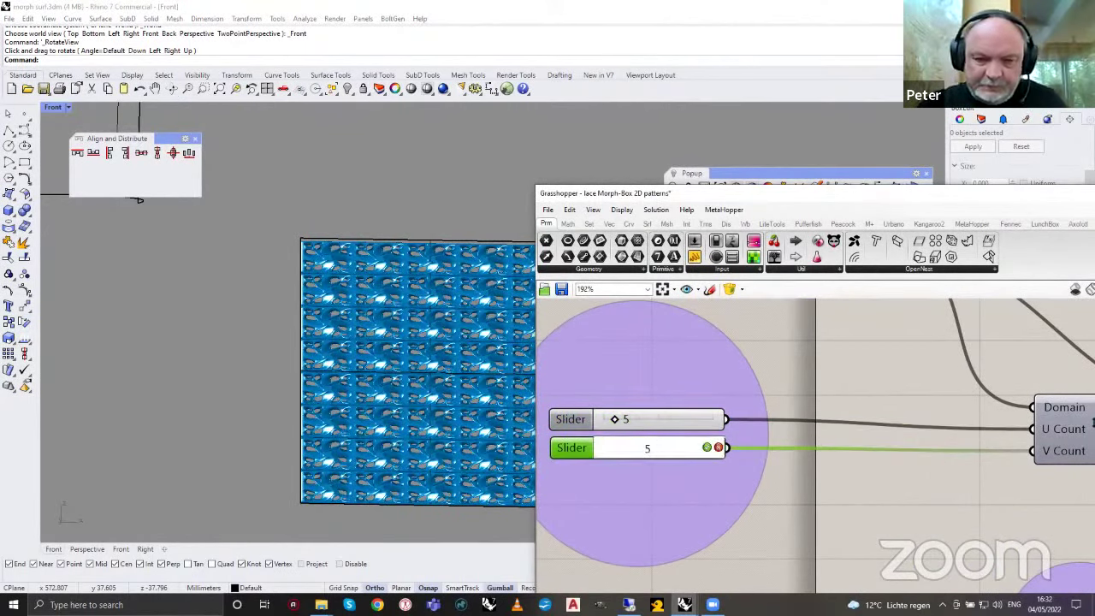
key(Return)
Assign the flared curved surface above the flat one as the morph's single target surface.
click(260, 250)
scroll(343, 301, down, 4)
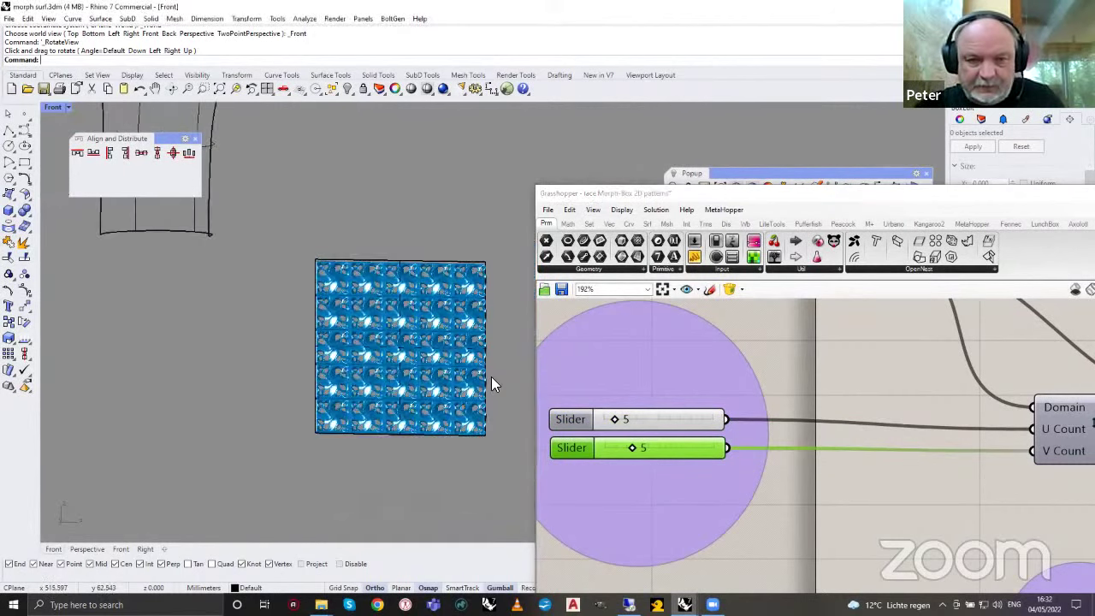
scroll(492, 384, down, 5)
drag(778, 206, 738, 134)
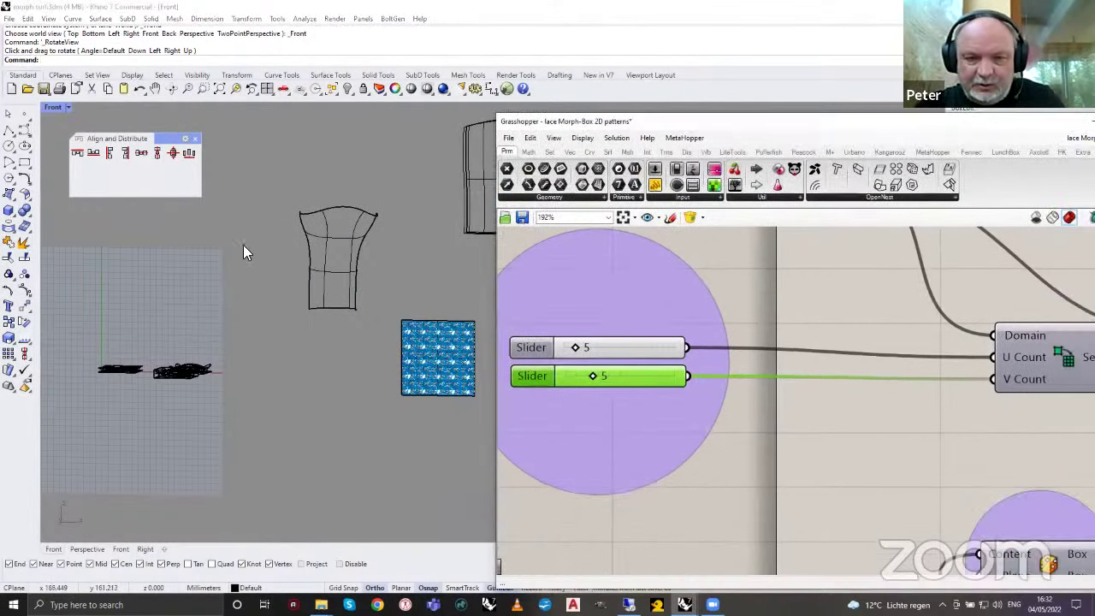
click(322, 240)
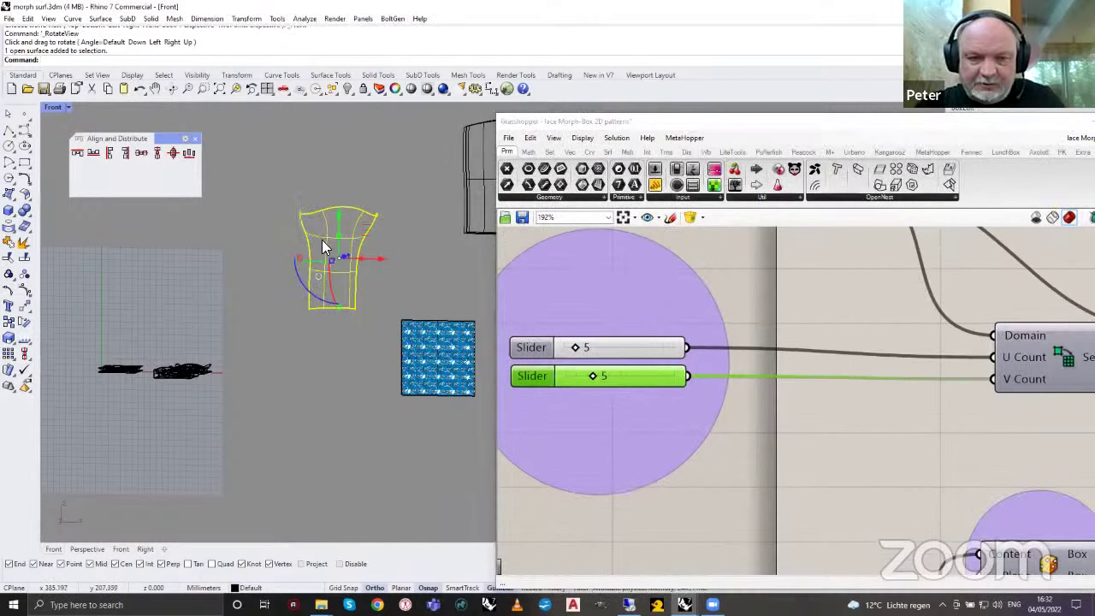
scroll(752, 440, down, 3)
scroll(946, 453, up, 5)
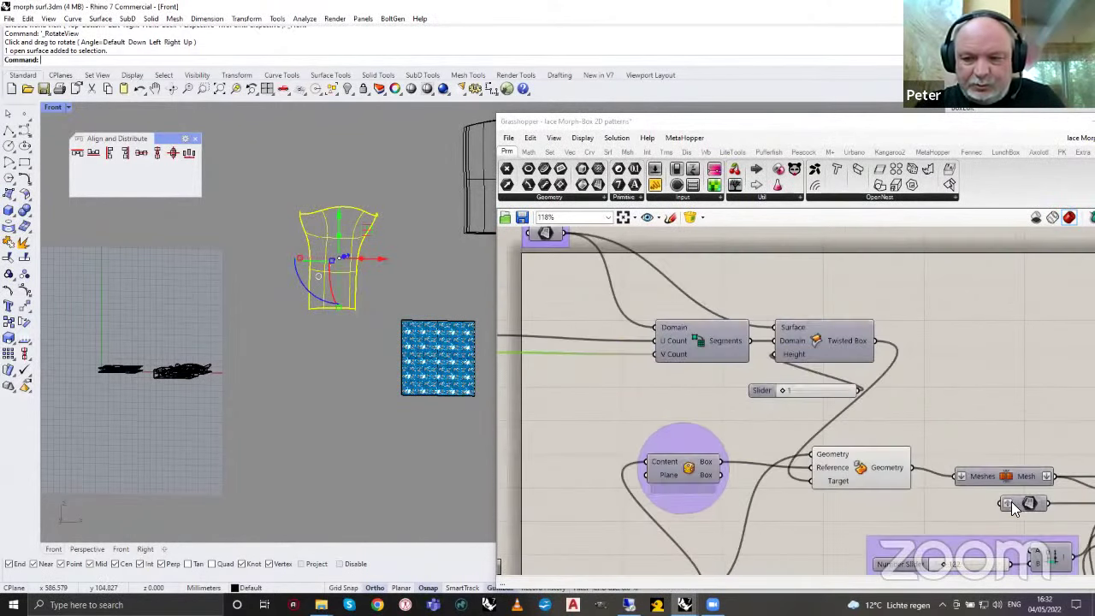
right_click(941, 464)
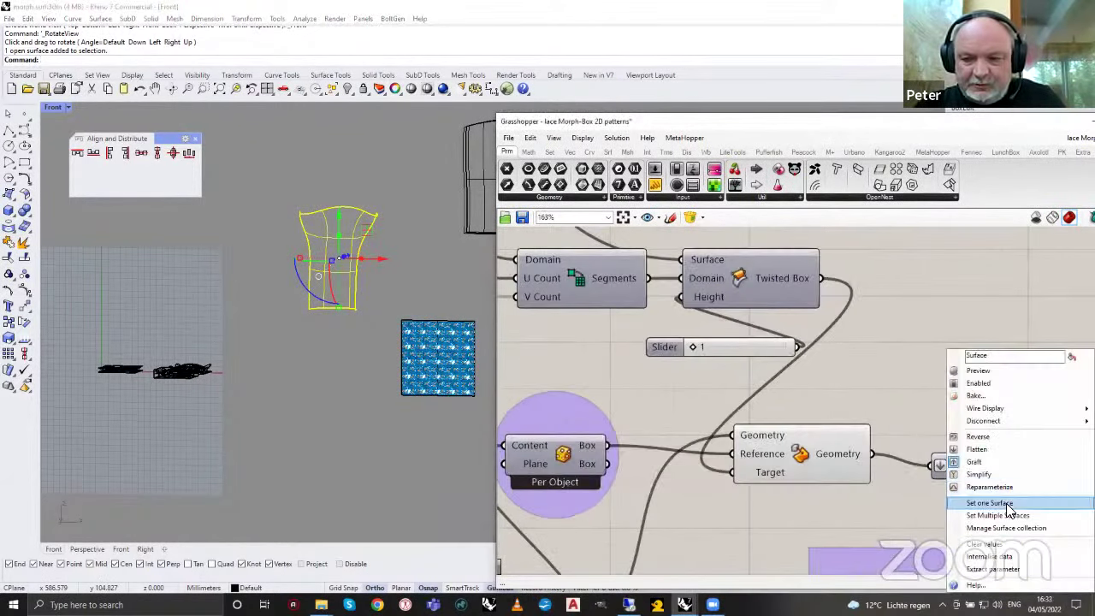
click(1009, 506)
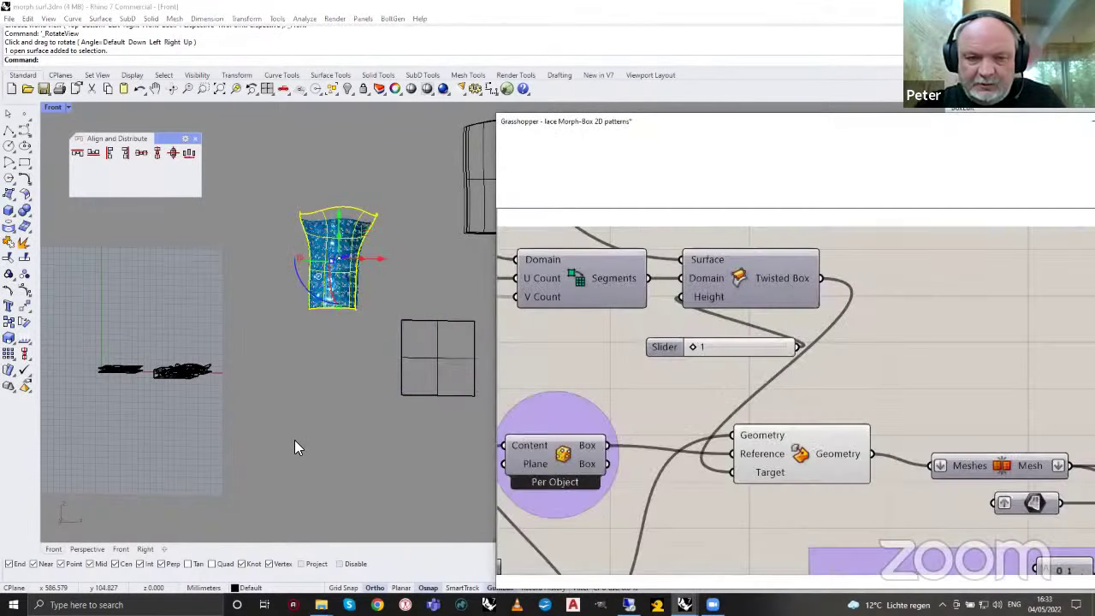
Inspect the lace pattern on the flared surface up close and from a raised, rotated angle.
scroll(326, 282, up, 5)
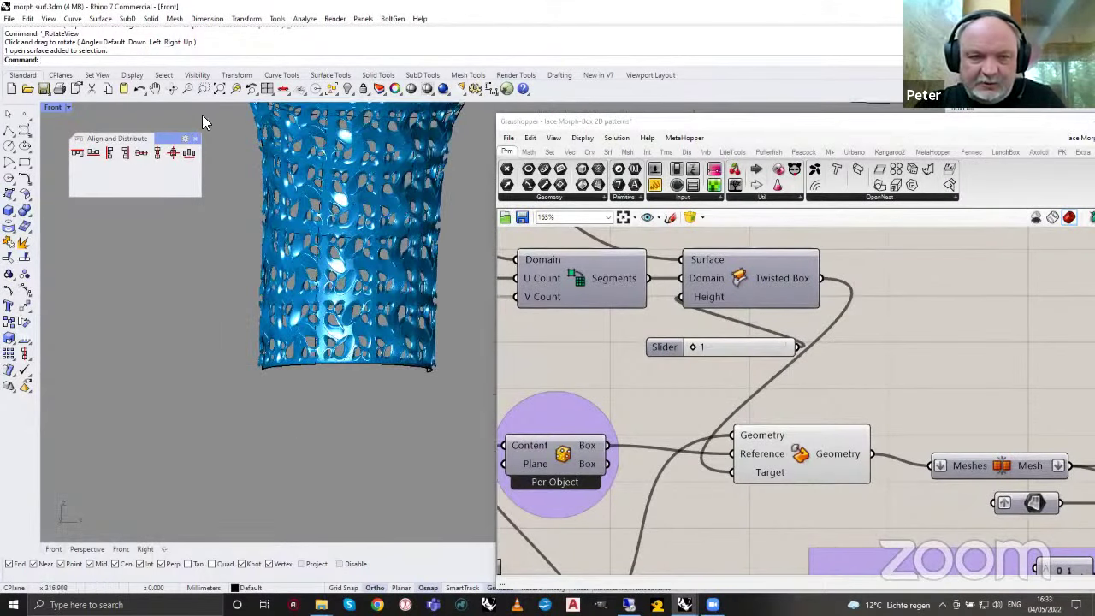
click(176, 91)
drag(261, 240, 239, 296)
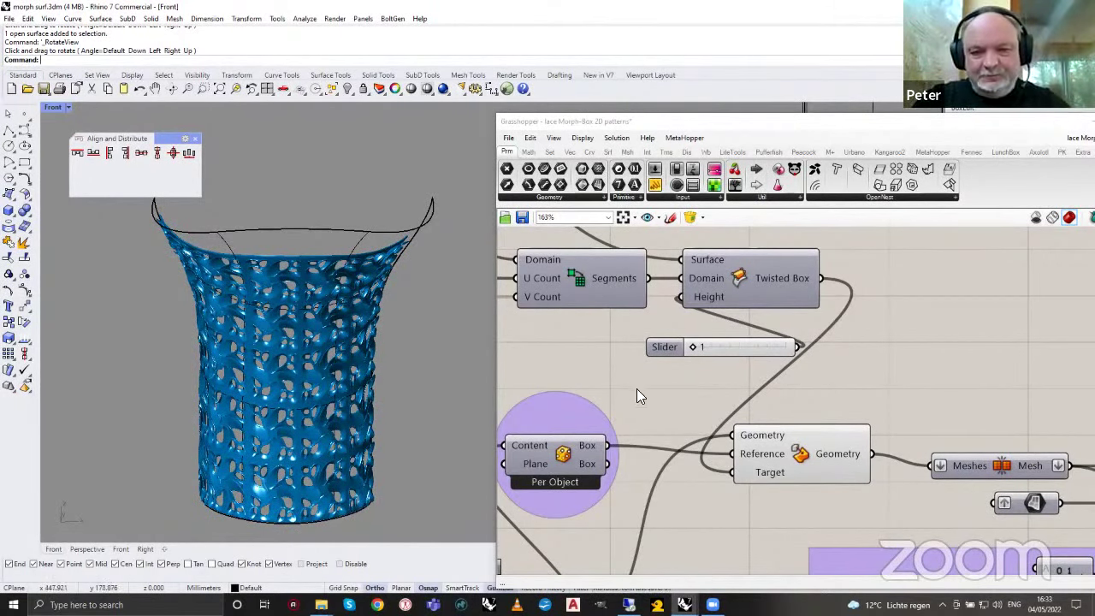
Examine the source tile beside the flared surface, picking out its enclosing box and the SubD pattern inside it.
scroll(635, 402, down, 7)
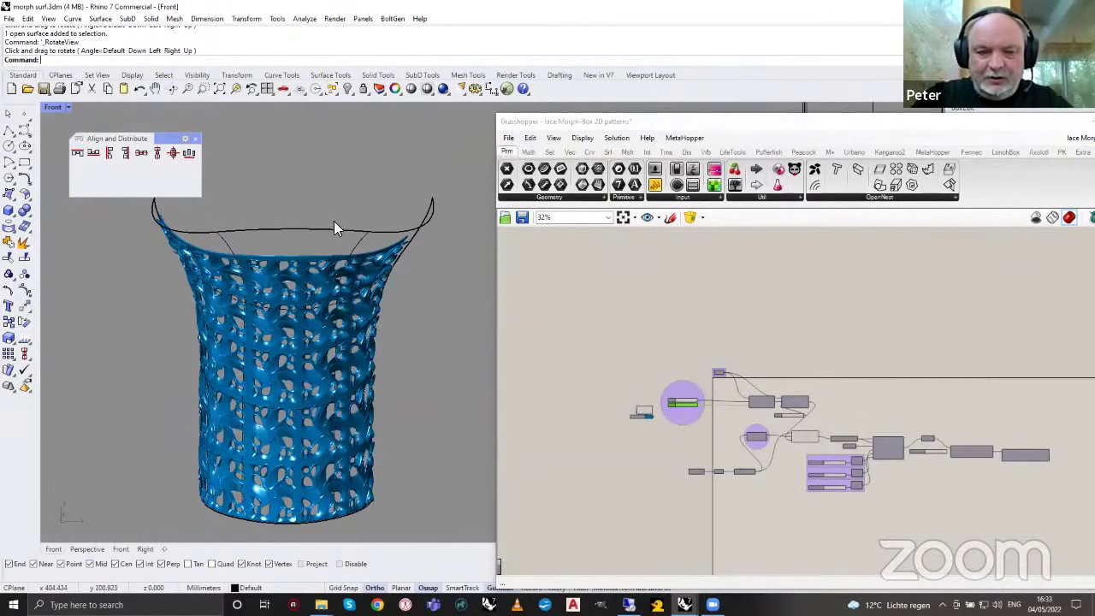
scroll(792, 448, up, 6)
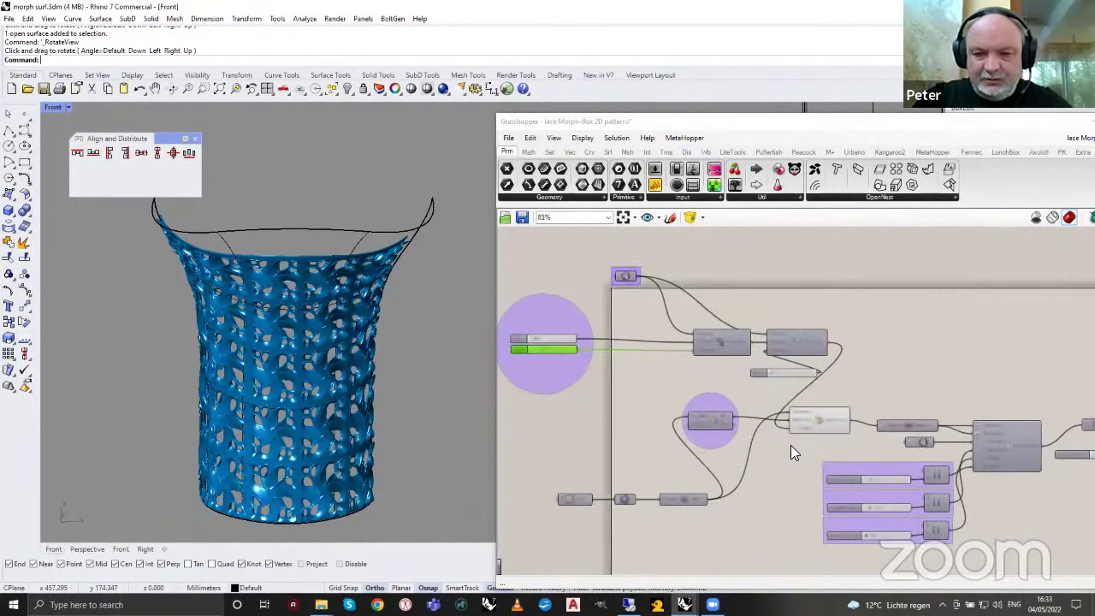
scroll(407, 332, down, 3)
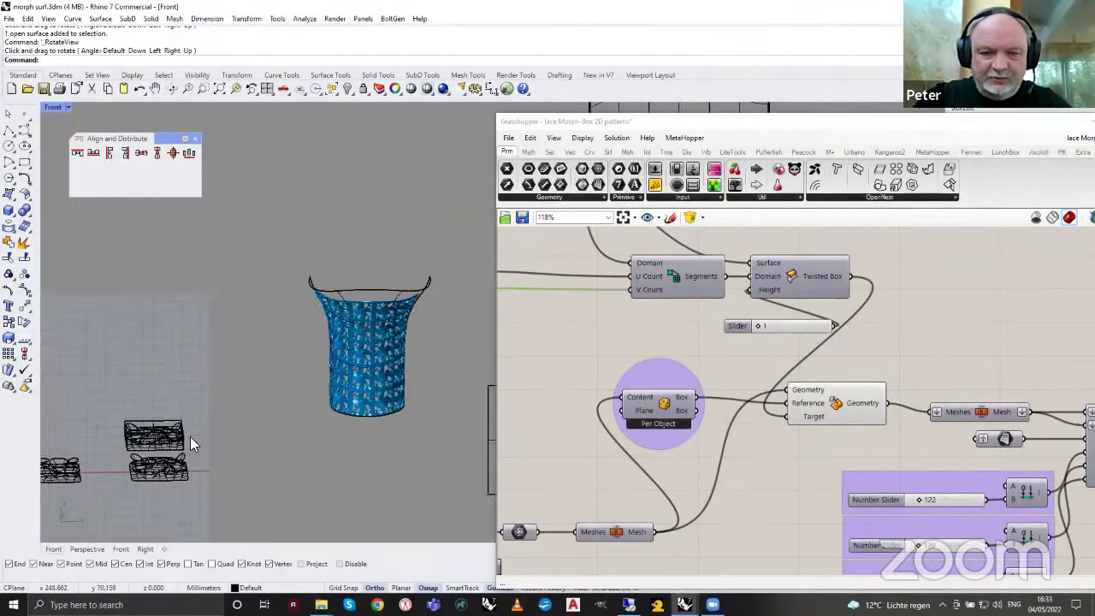
scroll(147, 441, up, 4)
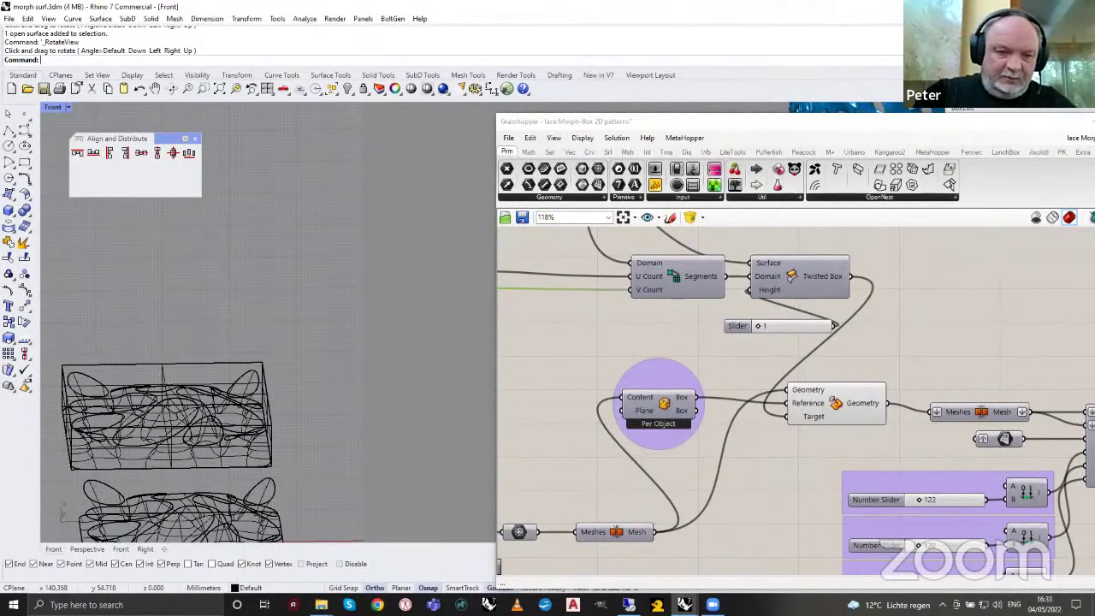
click(163, 375)
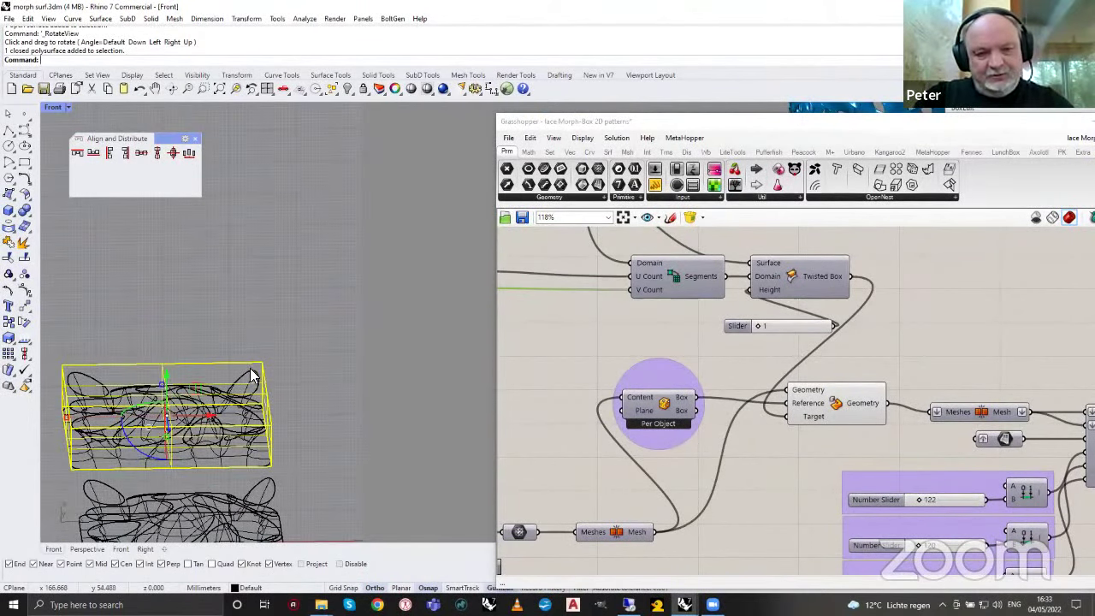
click(253, 377)
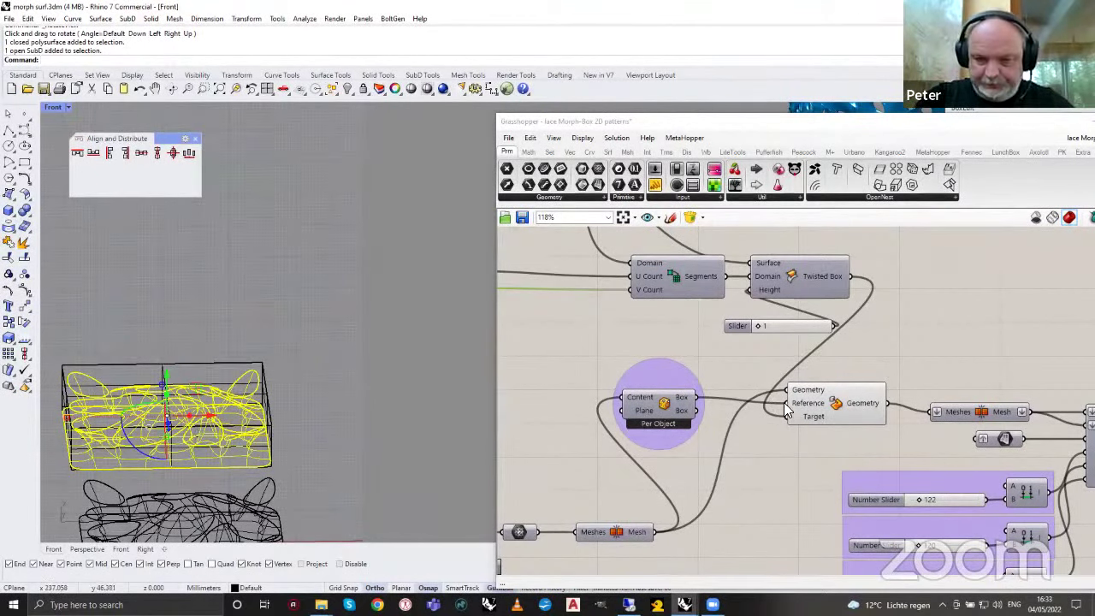
Examine the Per Object bounding box component feeding the morph's Reference input, and compare it with the modelled box around the tile.
scroll(643, 370, down, 2)
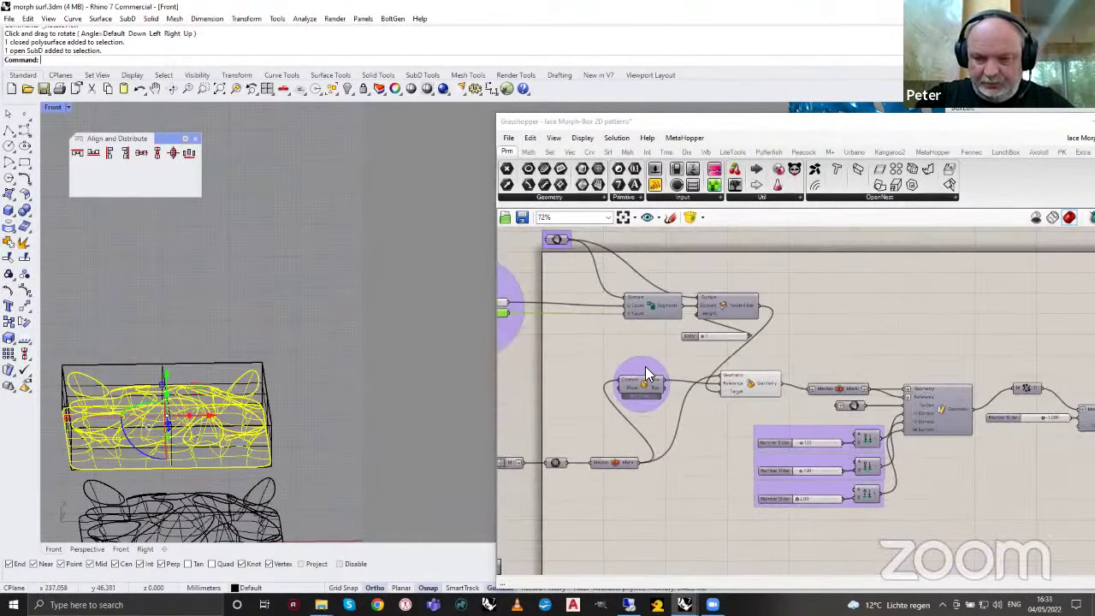
scroll(637, 389, up, 5)
drag(631, 396, 646, 373)
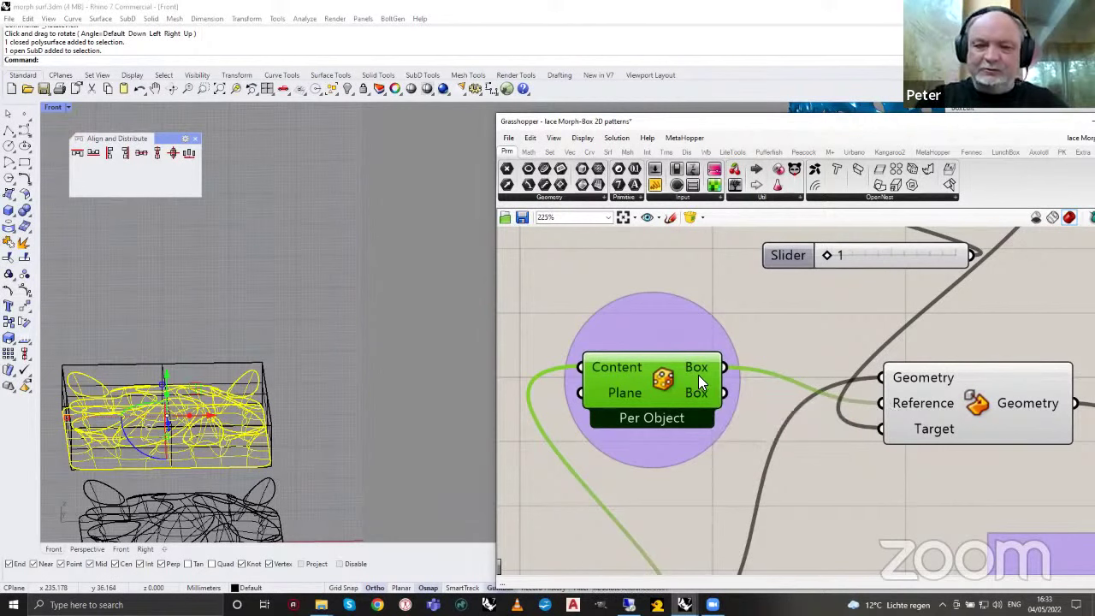
scroll(633, 368, down, 3)
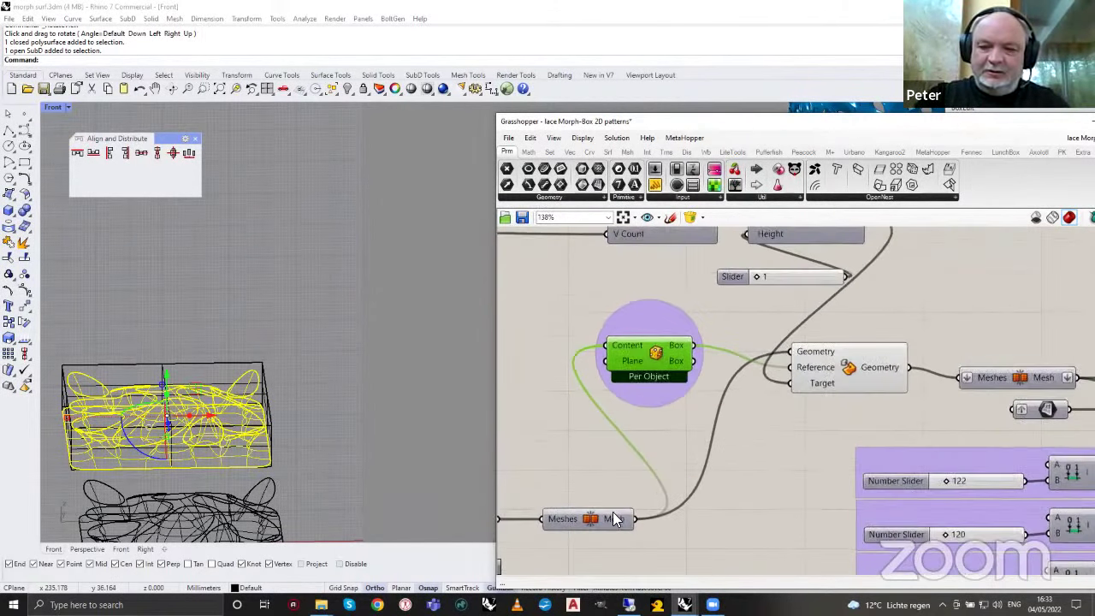
scroll(616, 522, up, 1)
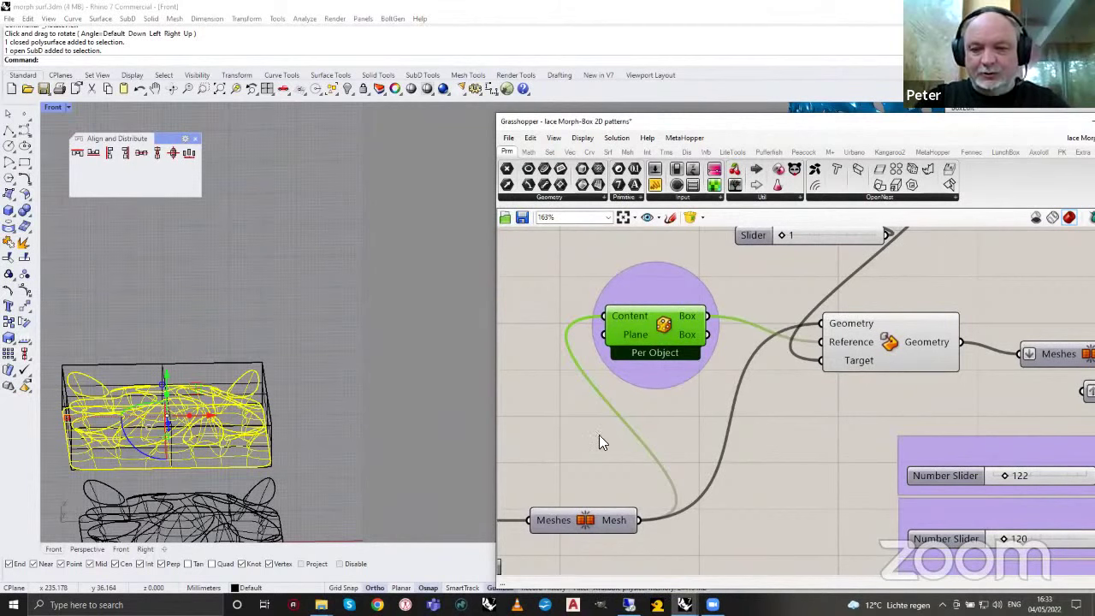
click(246, 367)
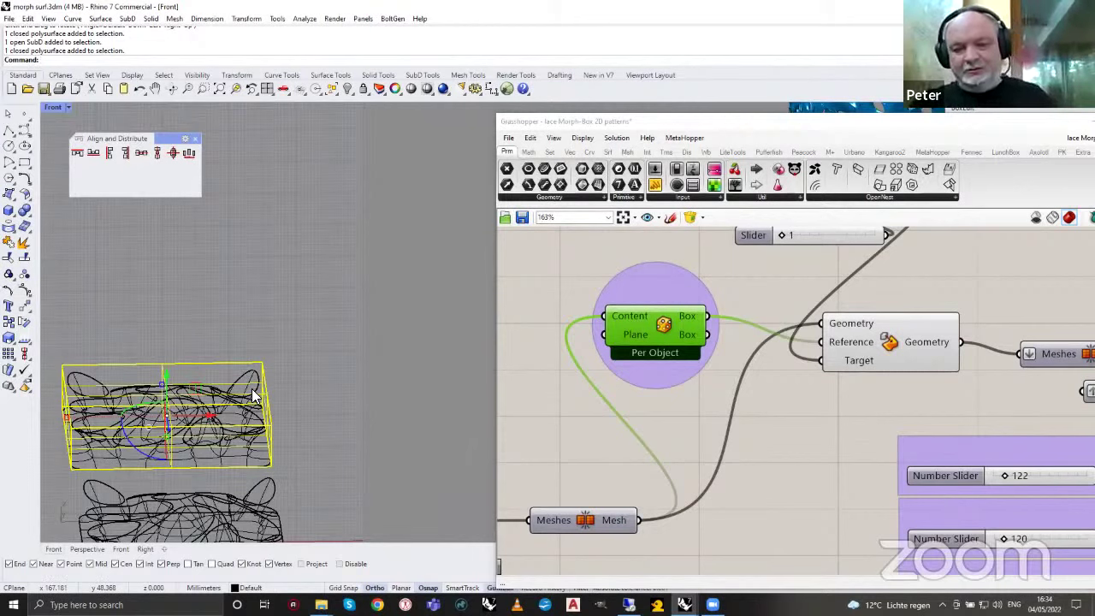
click(418, 336)
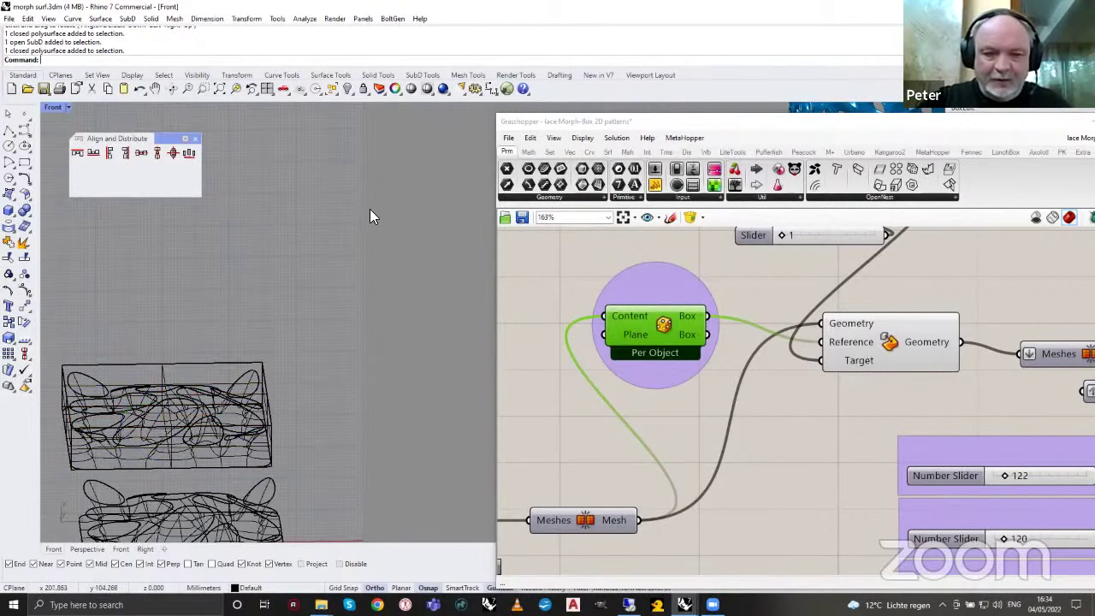
Open the model "Less is more 001.3dm" from the Demo folder's Less is More subfolder, discarding the changes to morph surf.3dm.
click(685, 605)
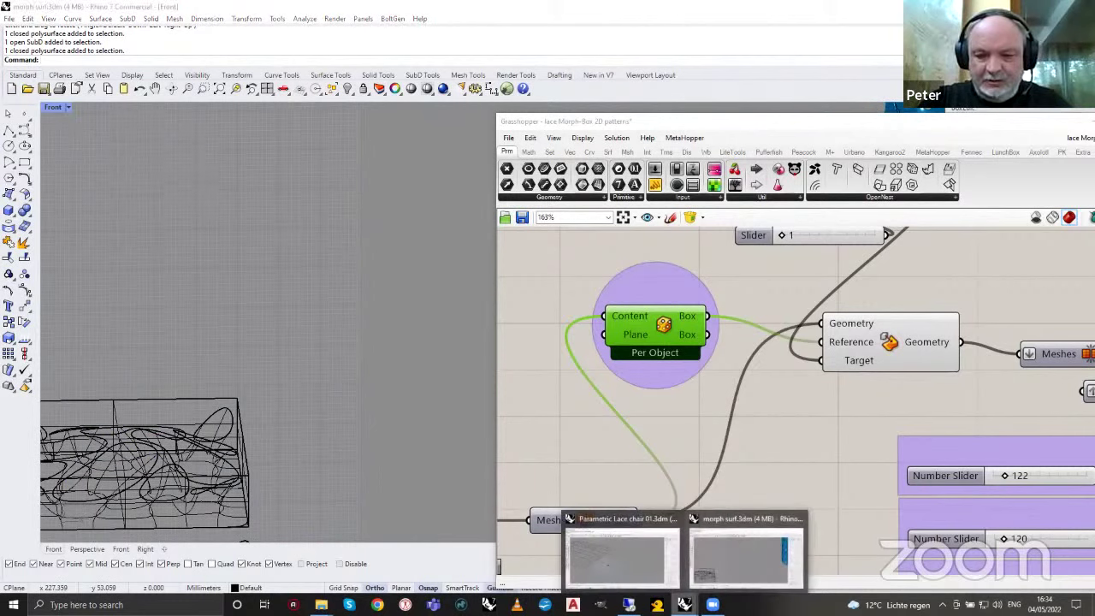
click(741, 558)
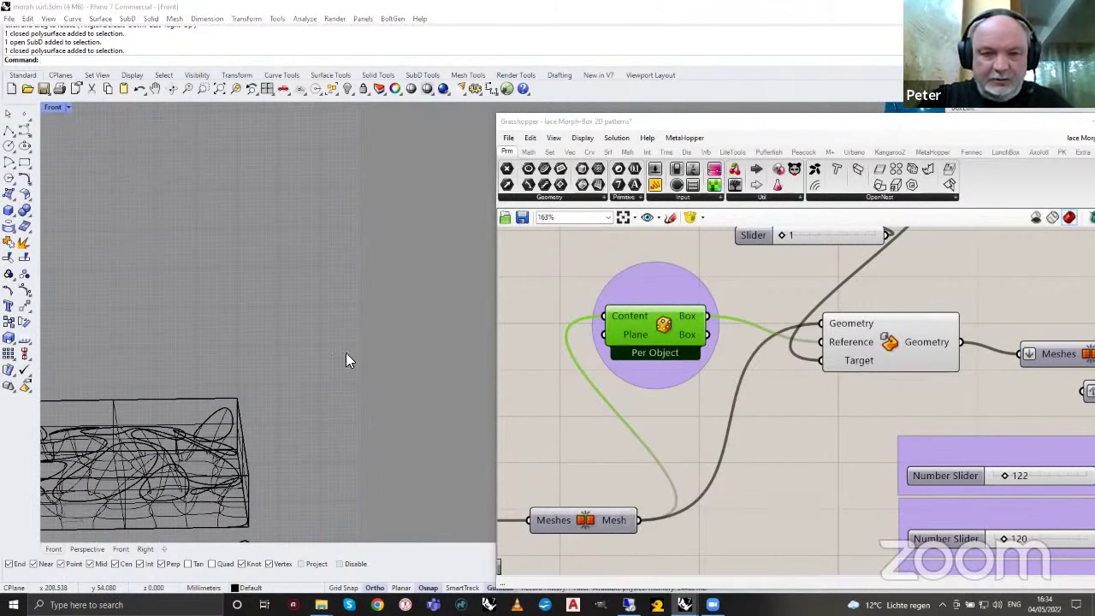
click(8, 18)
click(31, 45)
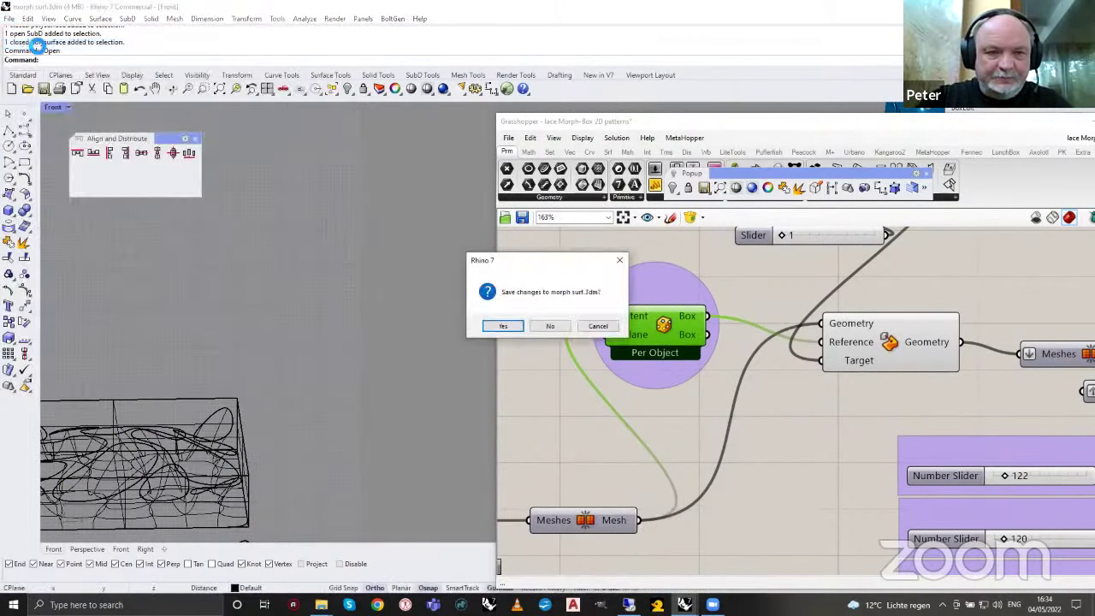
click(549, 326)
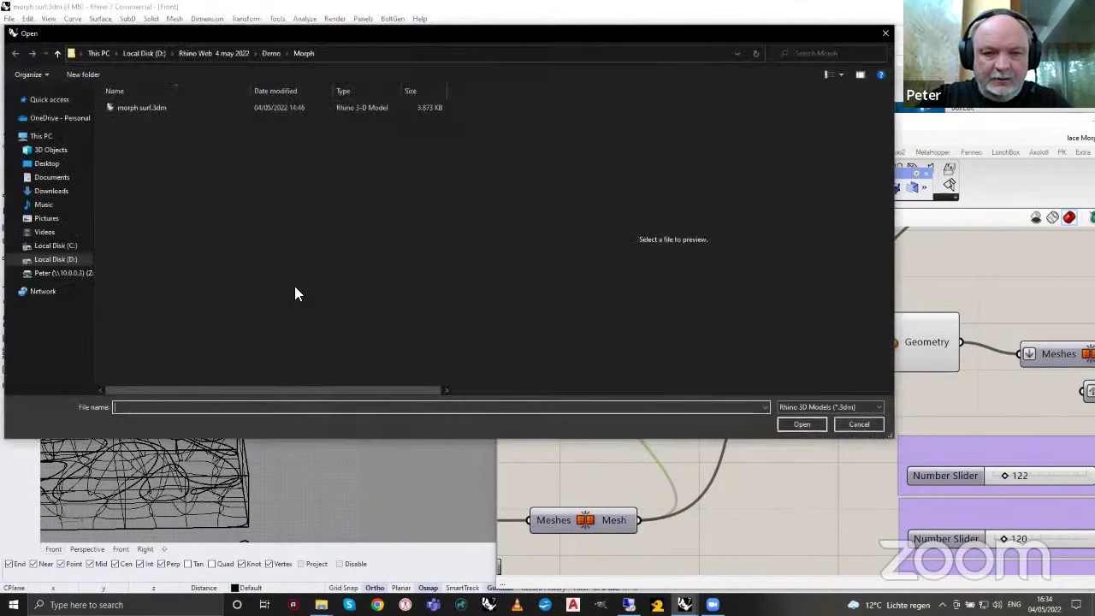
click(270, 53)
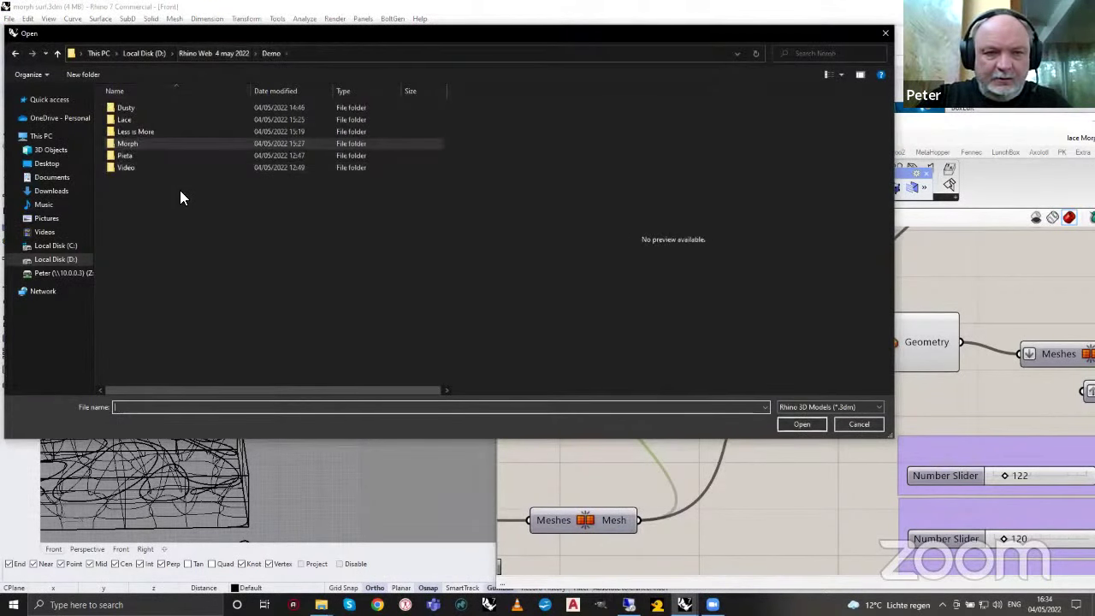
double_click(143, 132)
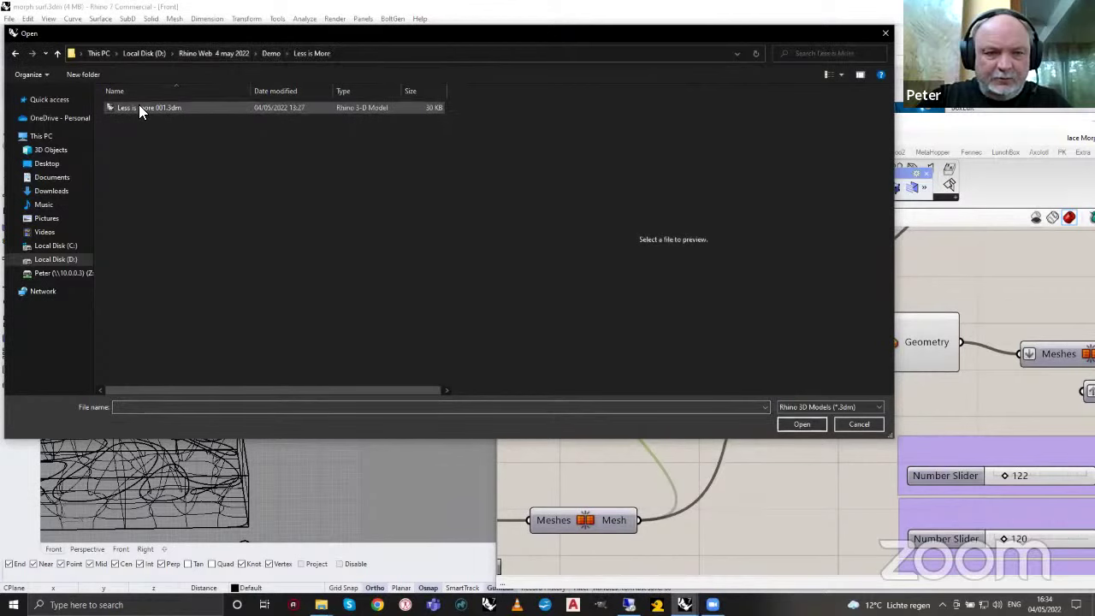
double_click(139, 107)
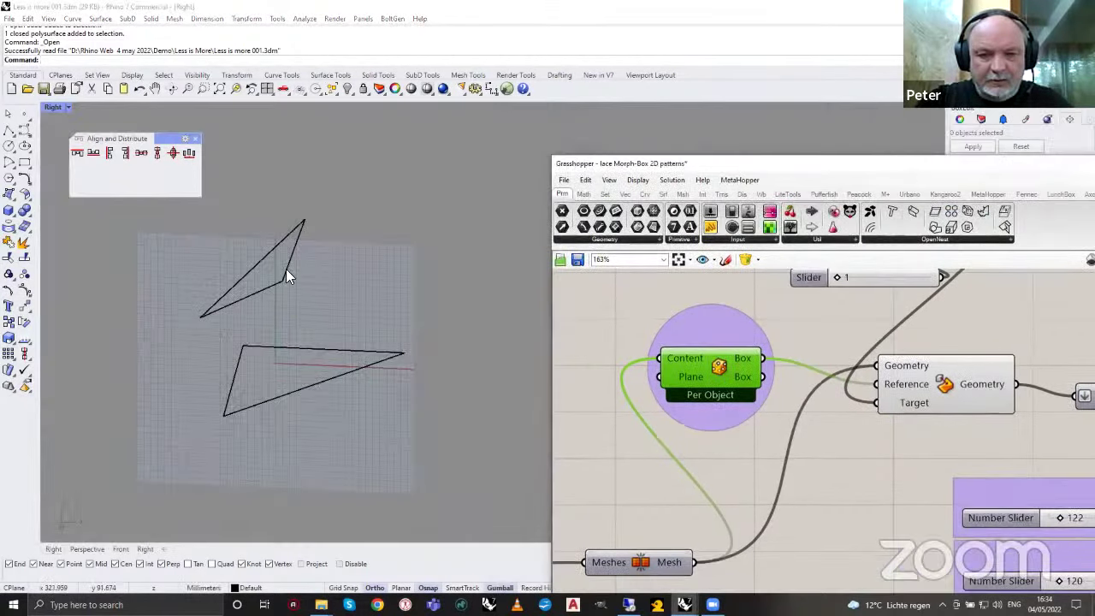
Open the Grasshopper definition "Less is more 001.gh" from the Less is More folder.
click(565, 183)
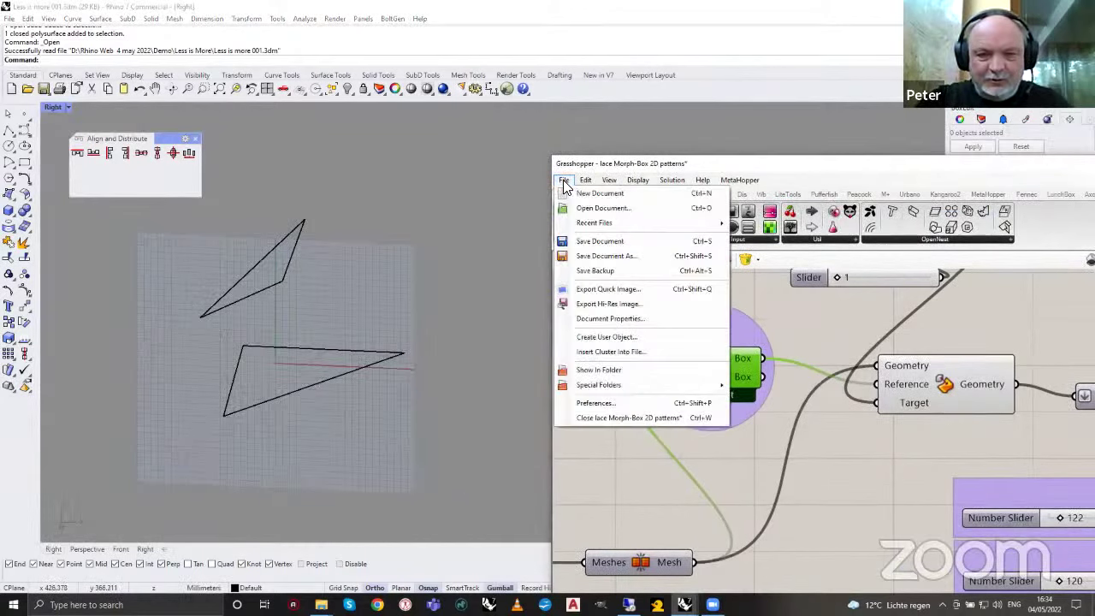
click(594, 209)
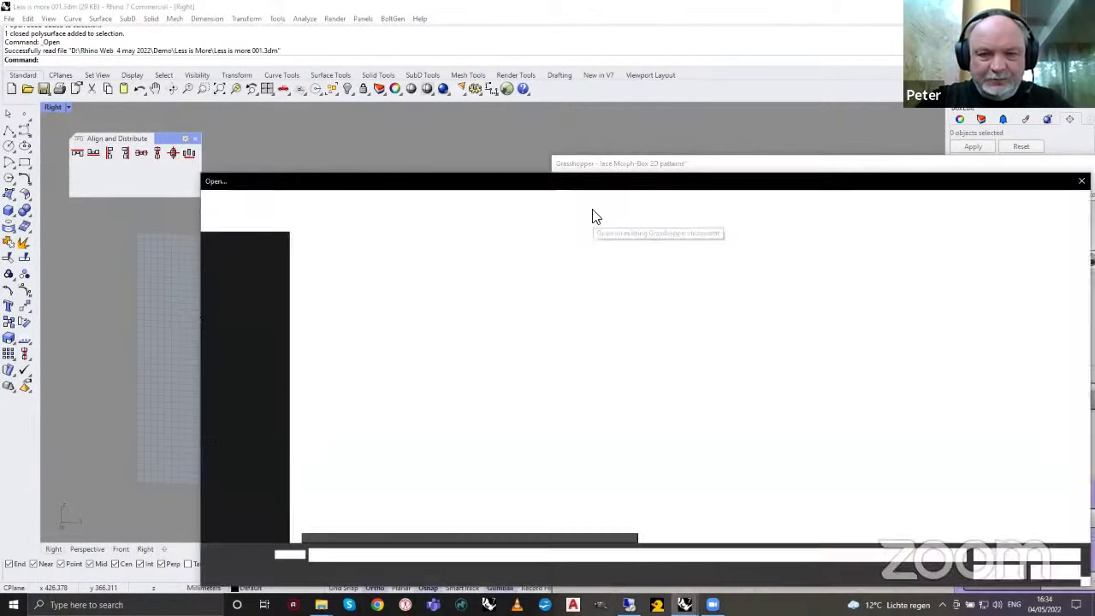
click(333, 256)
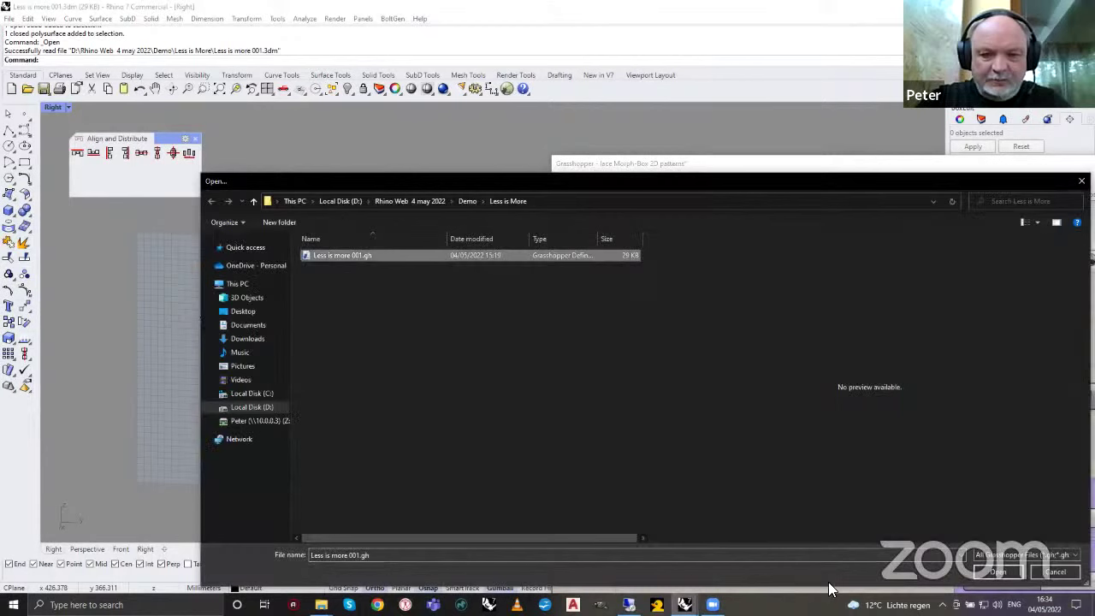
click(985, 570)
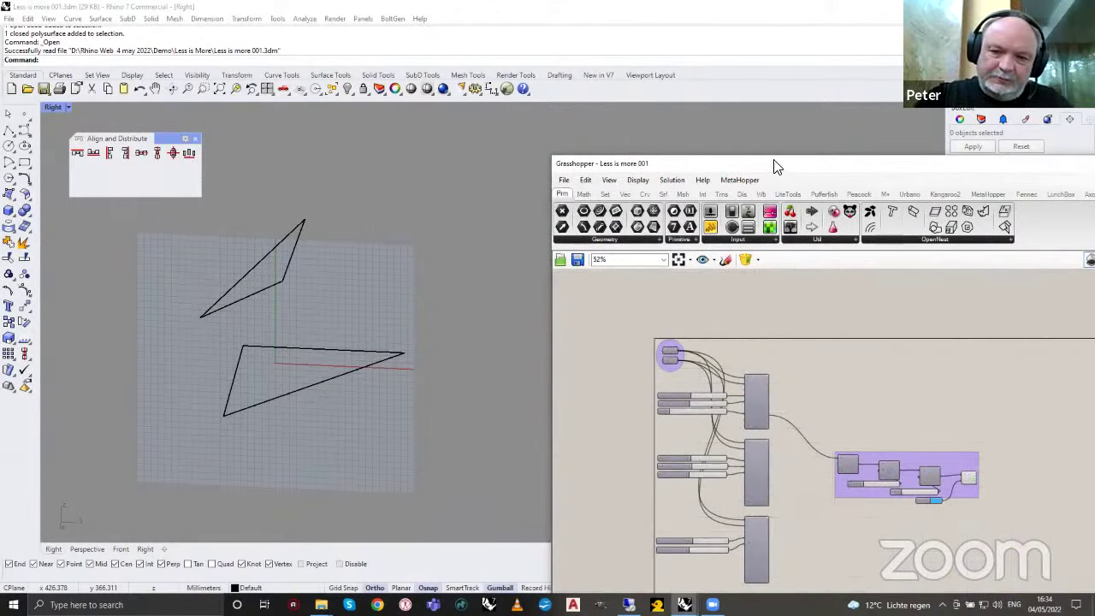
Examine the two triangular meshes from a rotated angle, picking out each one separately.
drag(778, 170, 827, 162)
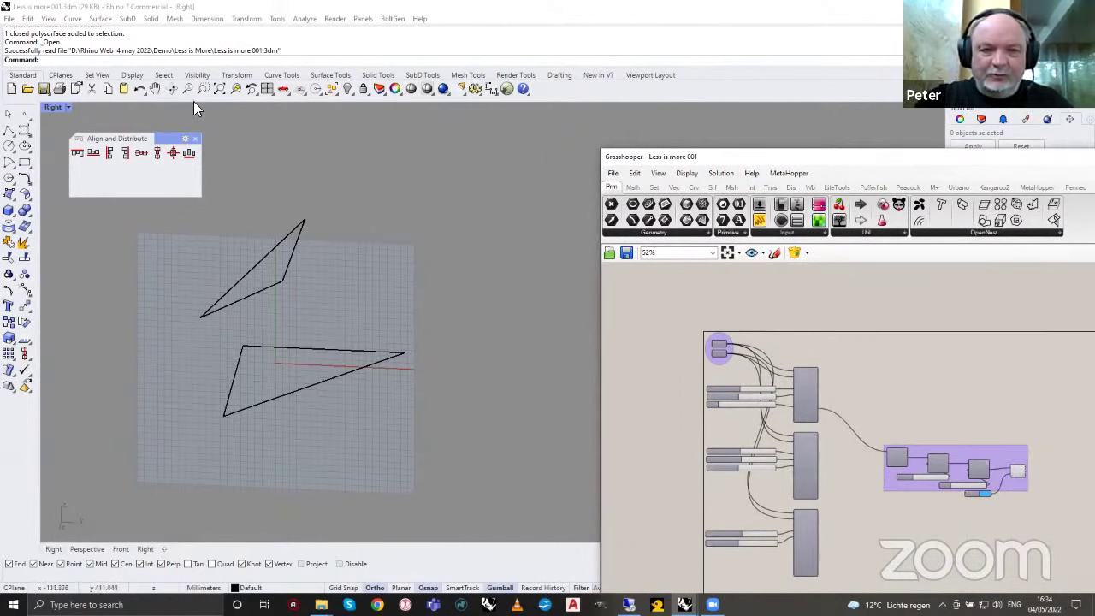
click(170, 89)
drag(205, 376, 322, 352)
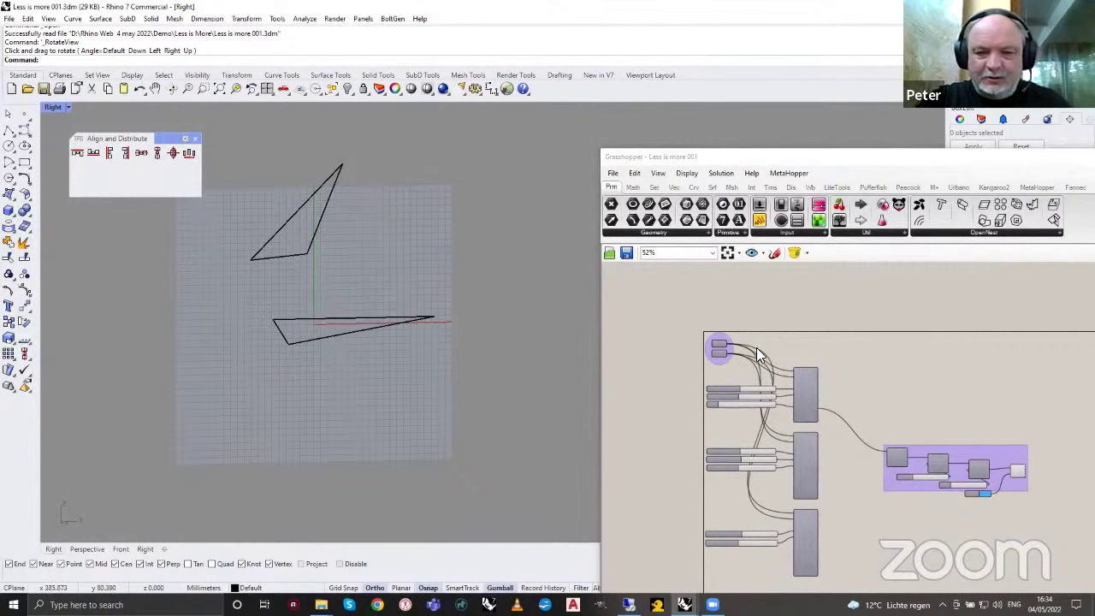
drag(1022, 160, 827, 157)
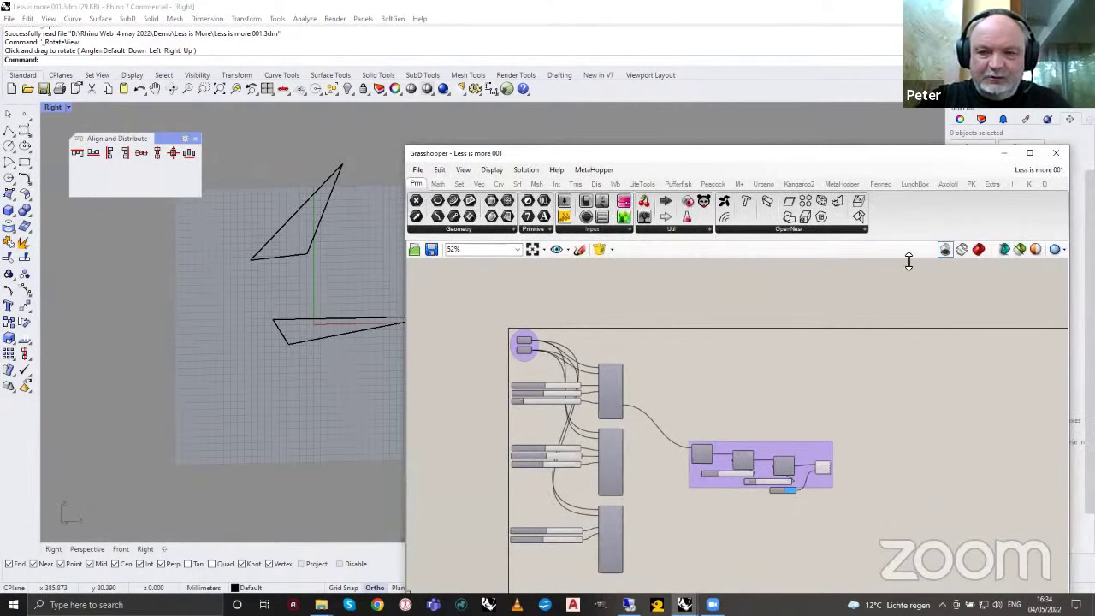
click(352, 195)
click(329, 202)
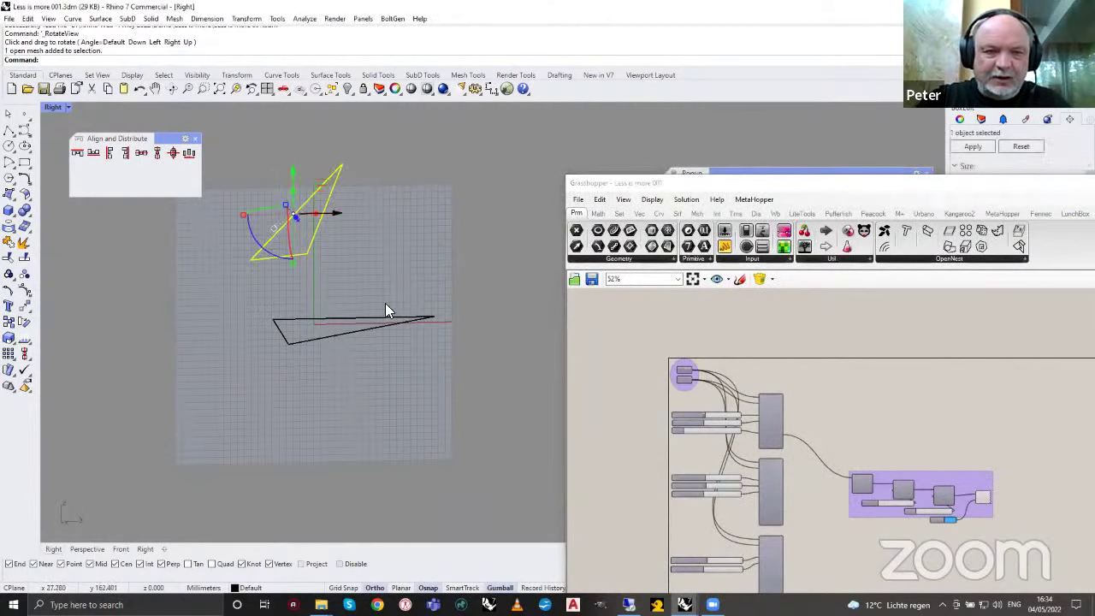
click(354, 317)
key(Escape)
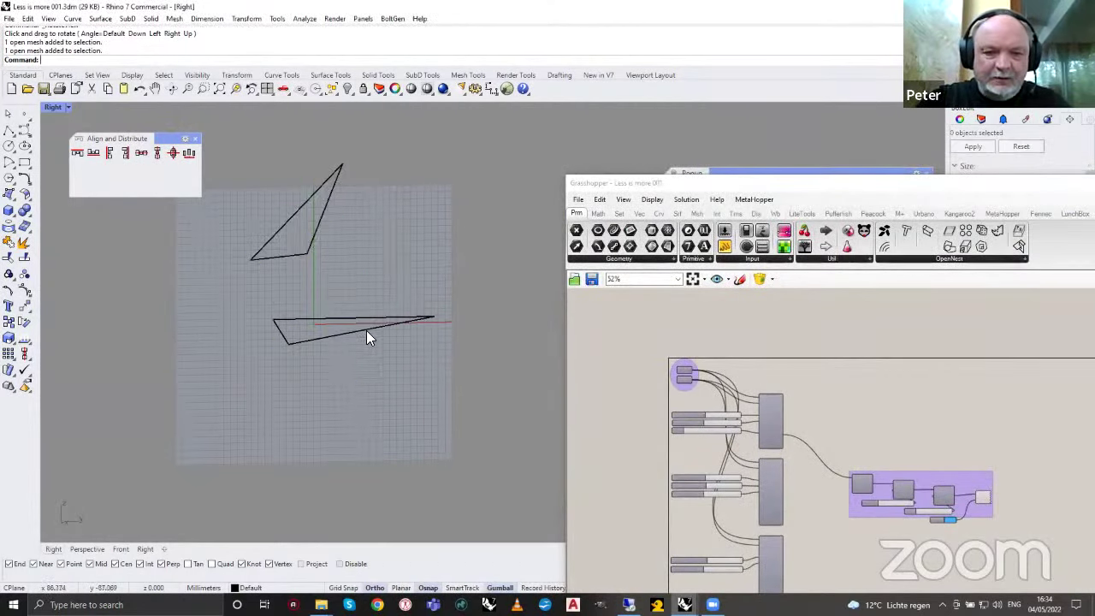
Turn on the definition's shaded preview and view the tubular mesh between the two triangles from a rotated angle.
click(889, 190)
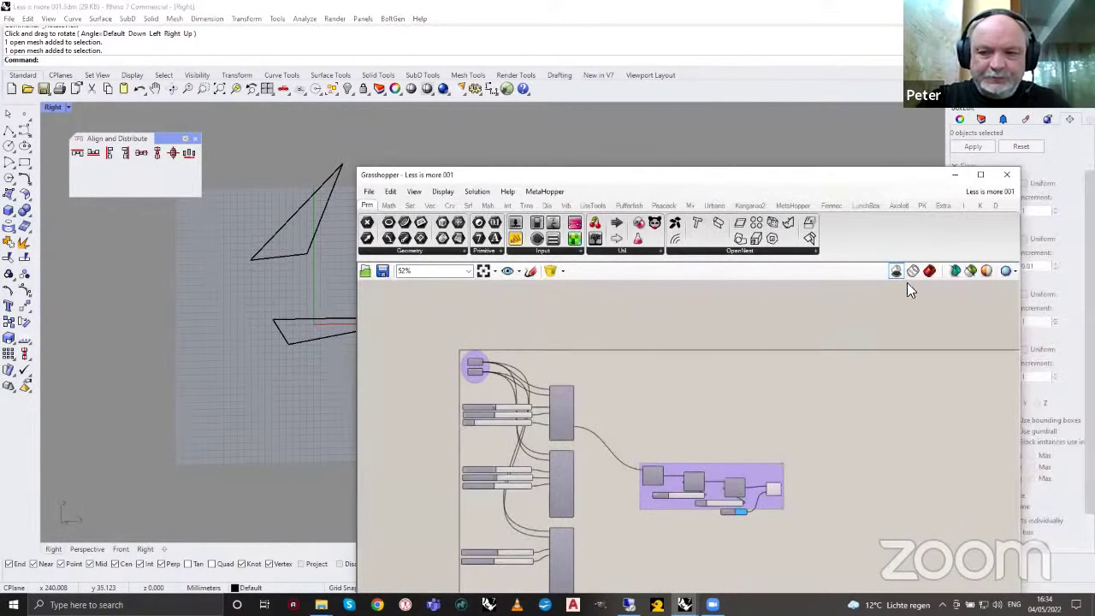
click(931, 270)
drag(701, 175, 885, 185)
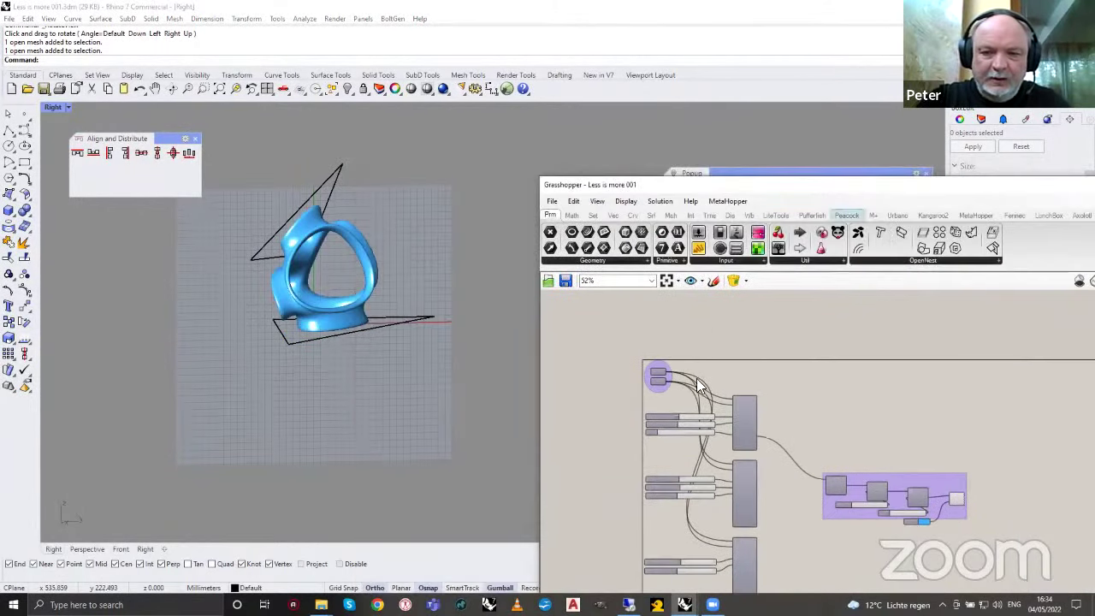
scroll(304, 267, up, 5)
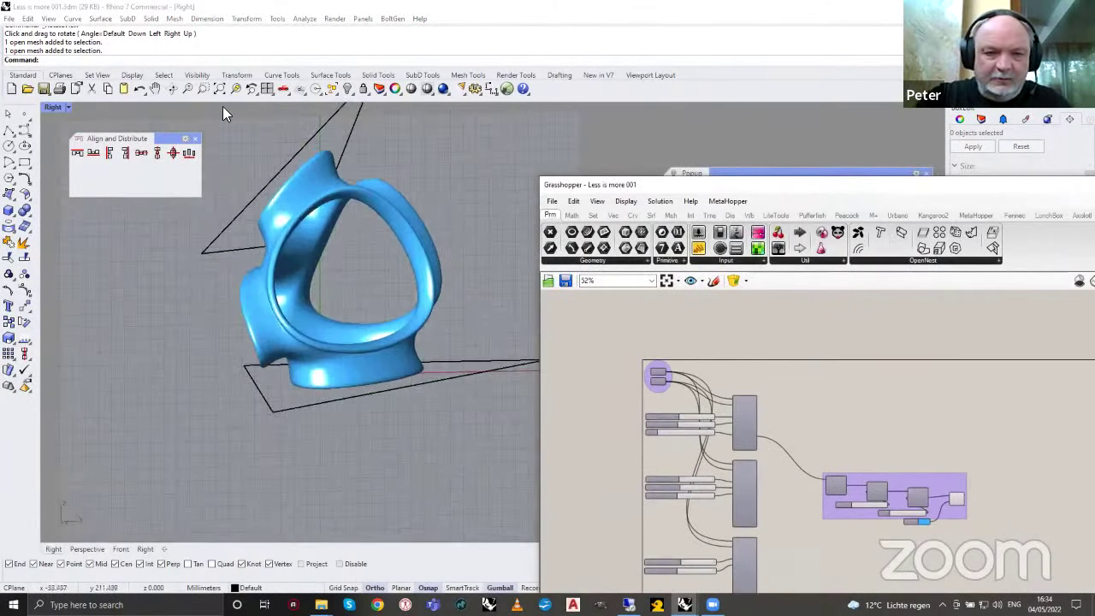
click(171, 89)
drag(294, 283, 445, 258)
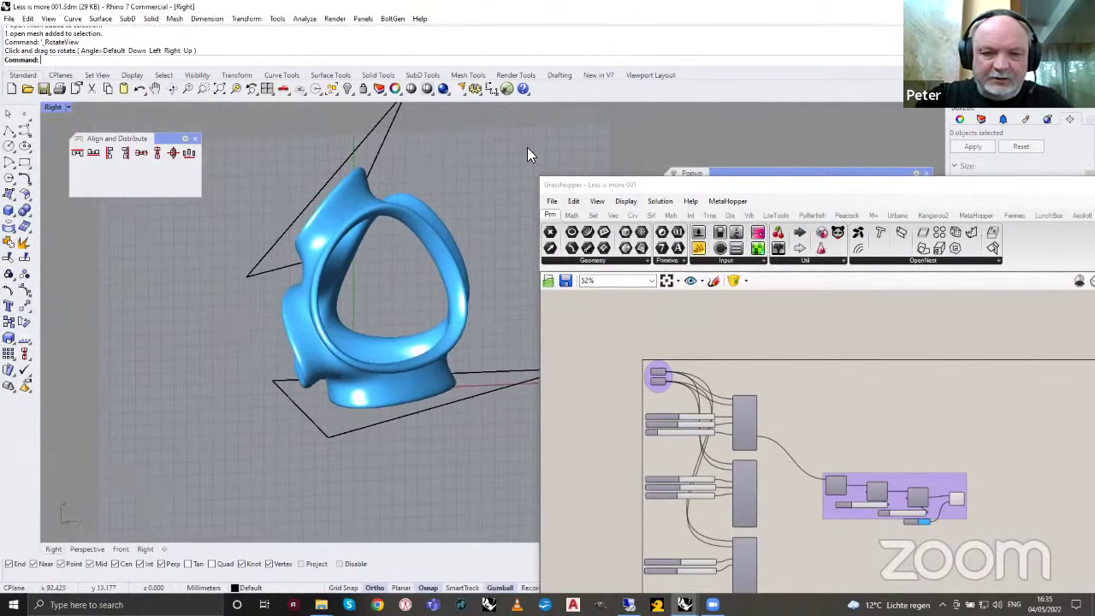
Examine the two mesh input parameters and the Pa (m+Pa) component they feed.
scroll(729, 404, up, 4)
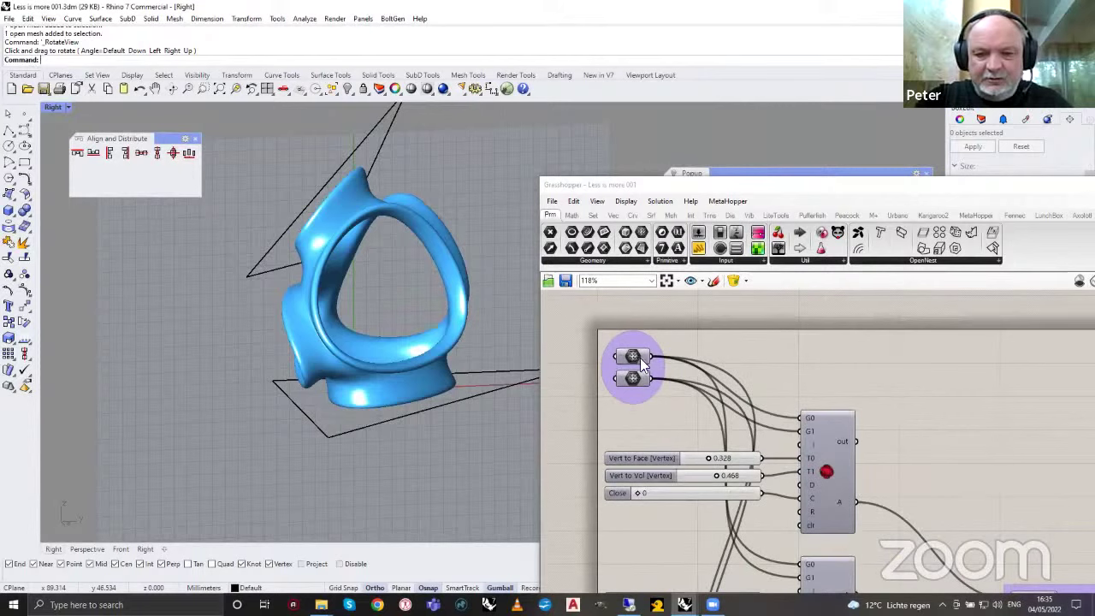
click(637, 376)
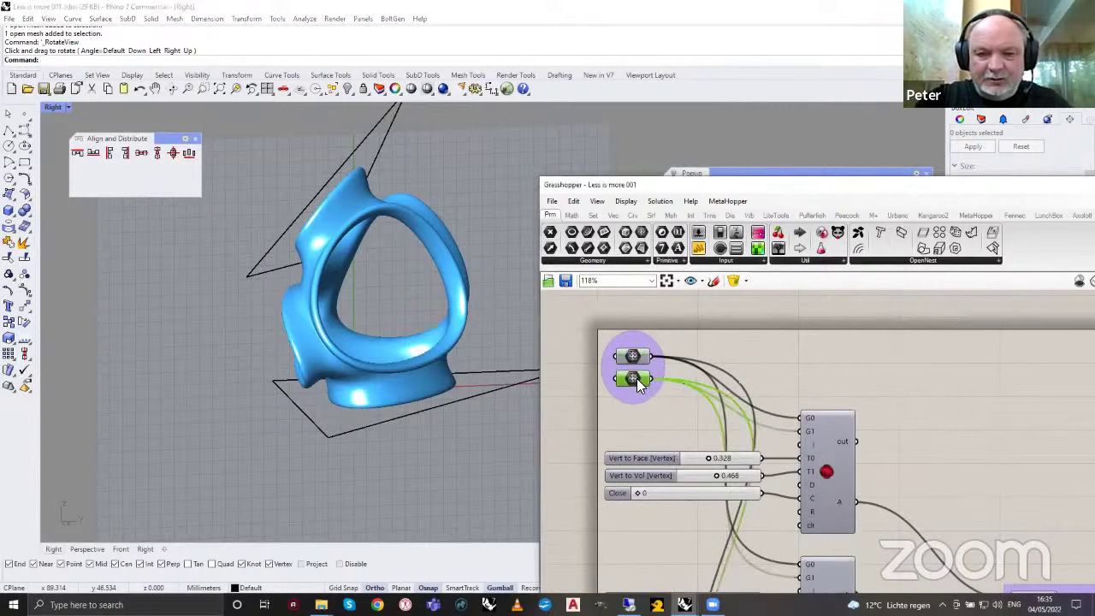
scroll(654, 375, down, 2)
scroll(771, 438, up, 3)
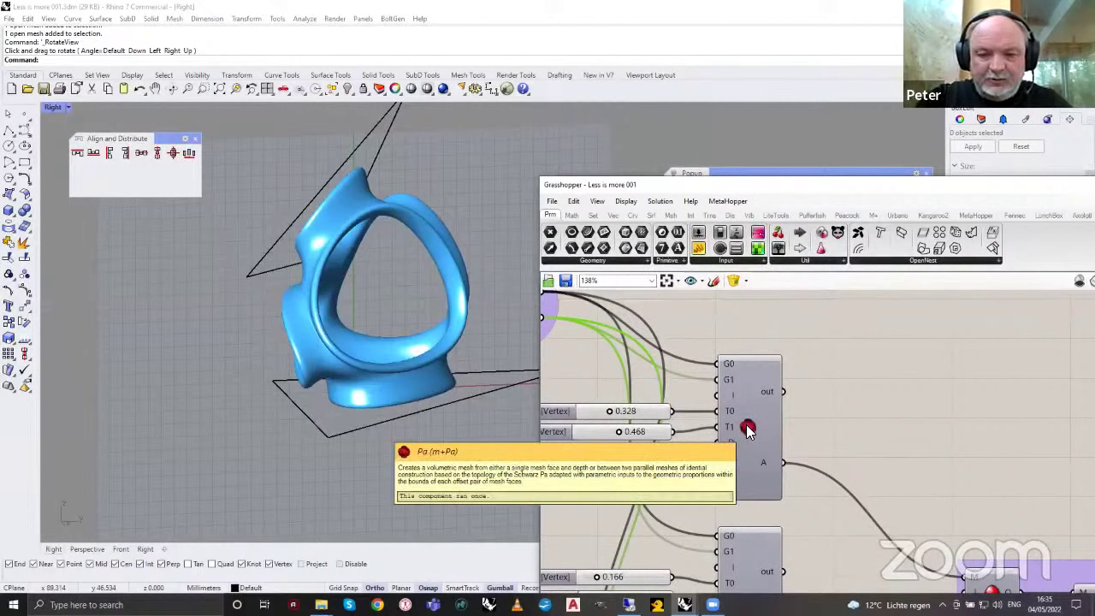
Set the Pa component's Vert to Face slider to 0.256 and its Vert to Vol slider to 0.420.
scroll(833, 341, down, 2)
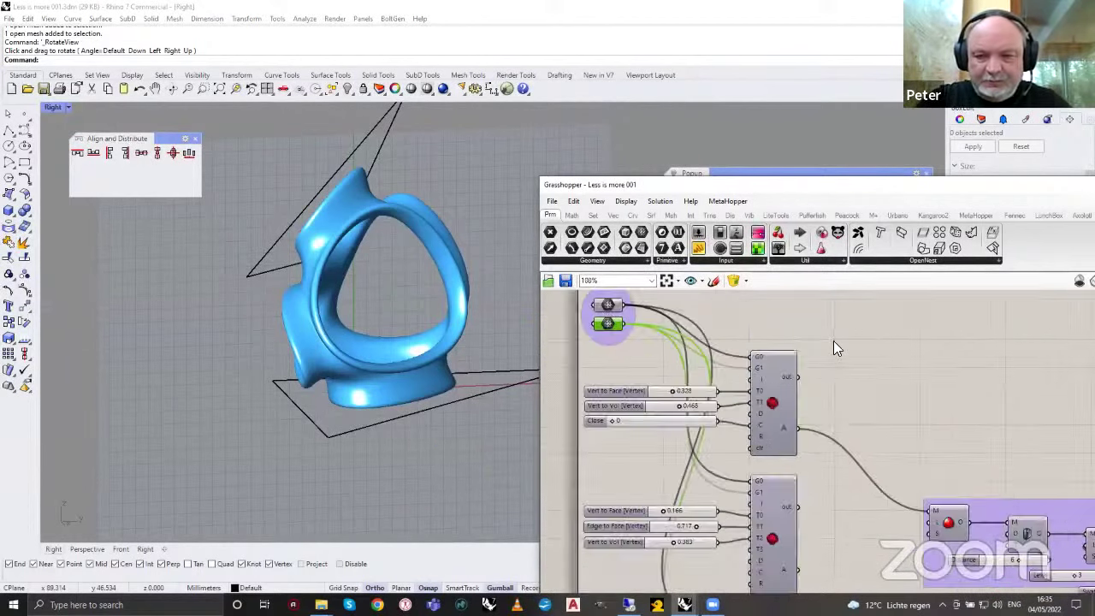
scroll(833, 340, down, 3)
scroll(712, 391, up, 5)
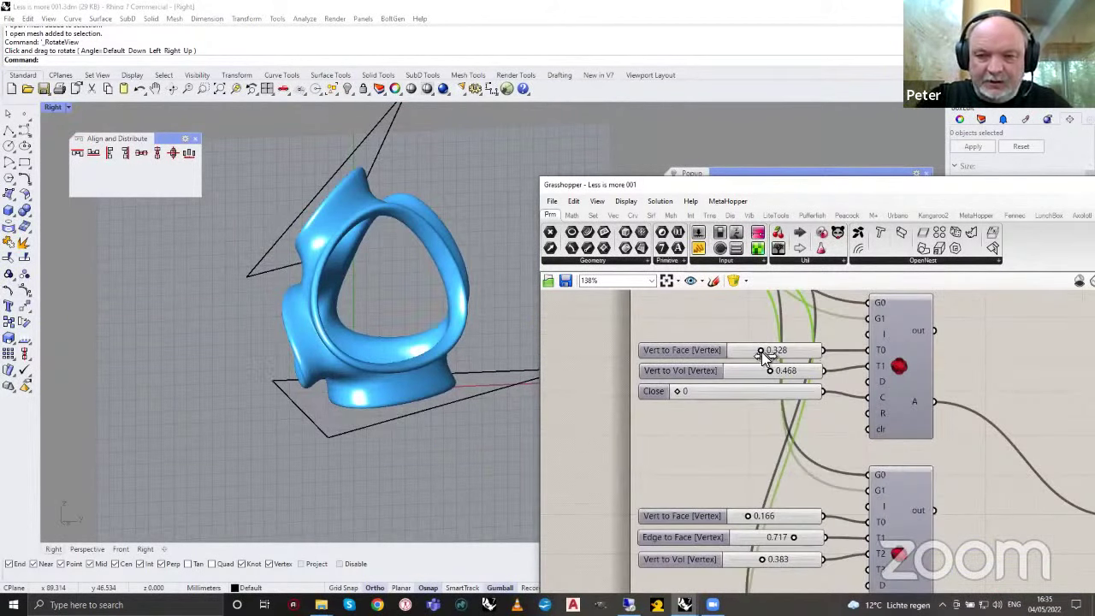
drag(761, 351, 766, 376)
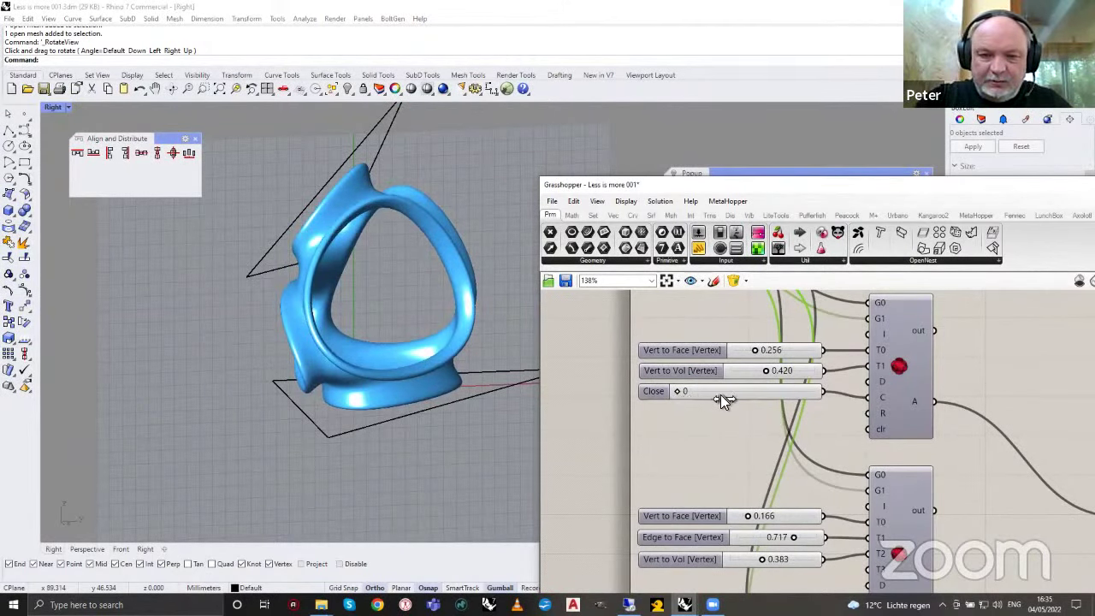
drag(751, 400, 633, 400)
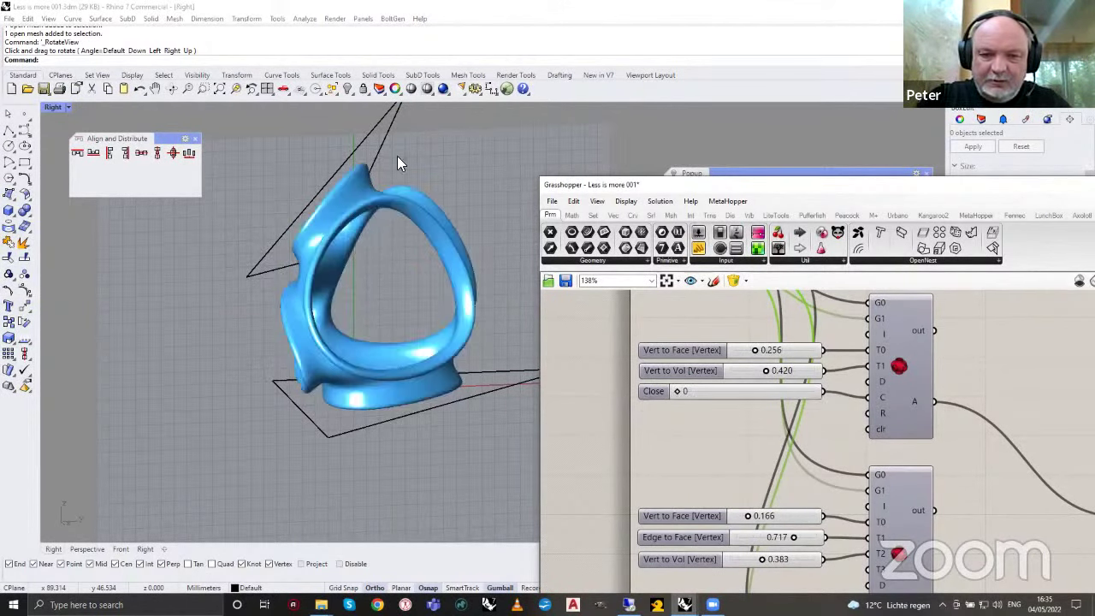
Turn on the mesh points of the upper triangle and move its highest vertex outward, stretching the volumetric mesh.
scroll(322, 245, down, 3)
click(172, 89)
drag(236, 238, 377, 225)
click(415, 172)
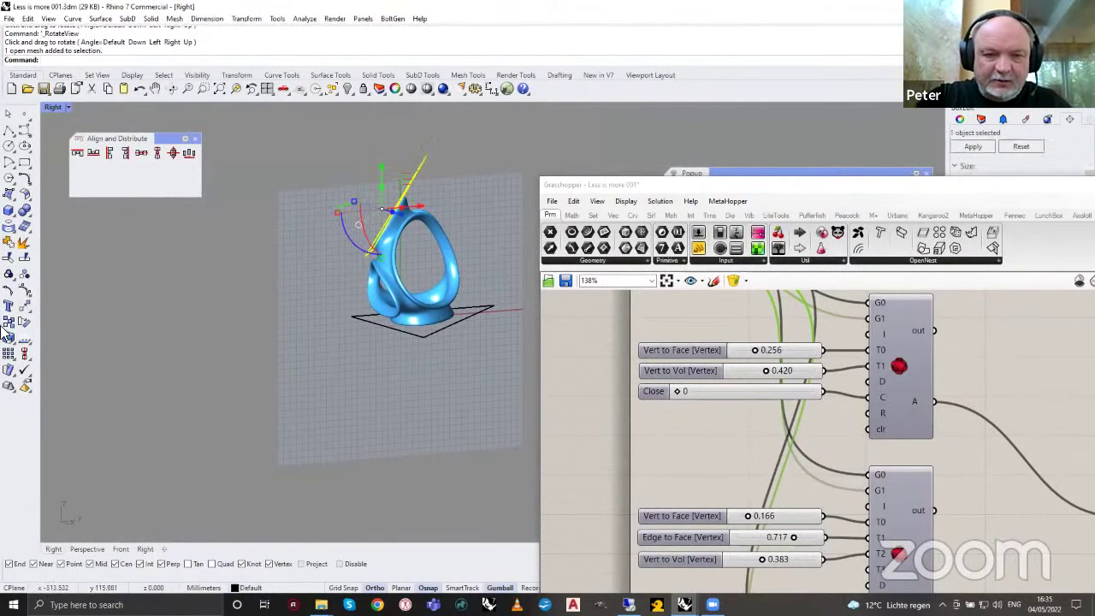
click(25, 289)
click(426, 154)
drag(426, 161, 564, 151)
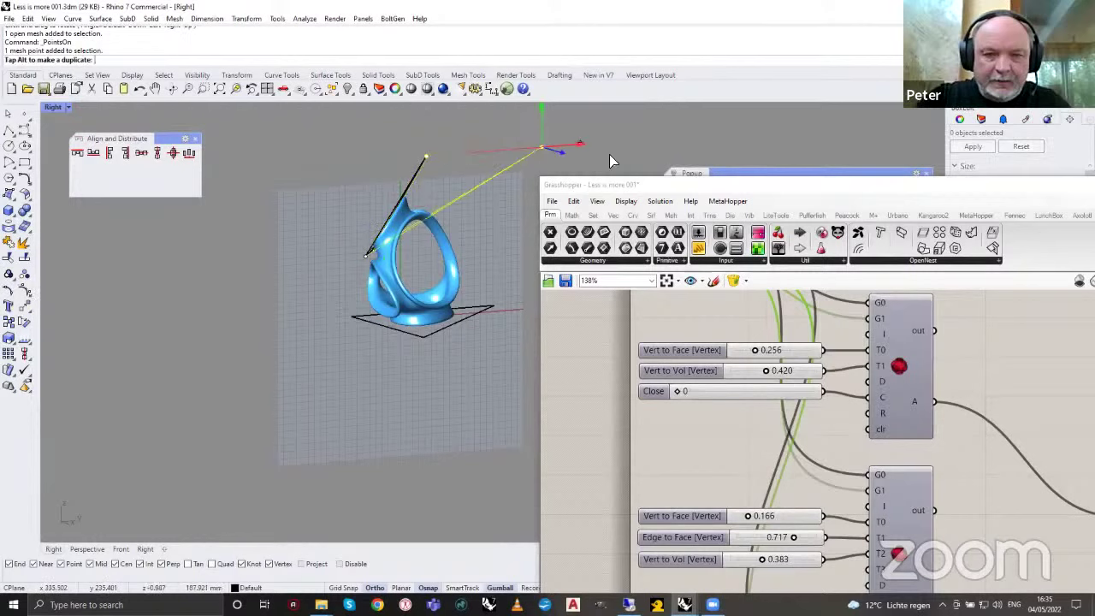
Reposition the upper triangle's selected vertex in both plan directions in the Top view.
click(284, 90)
click(316, 127)
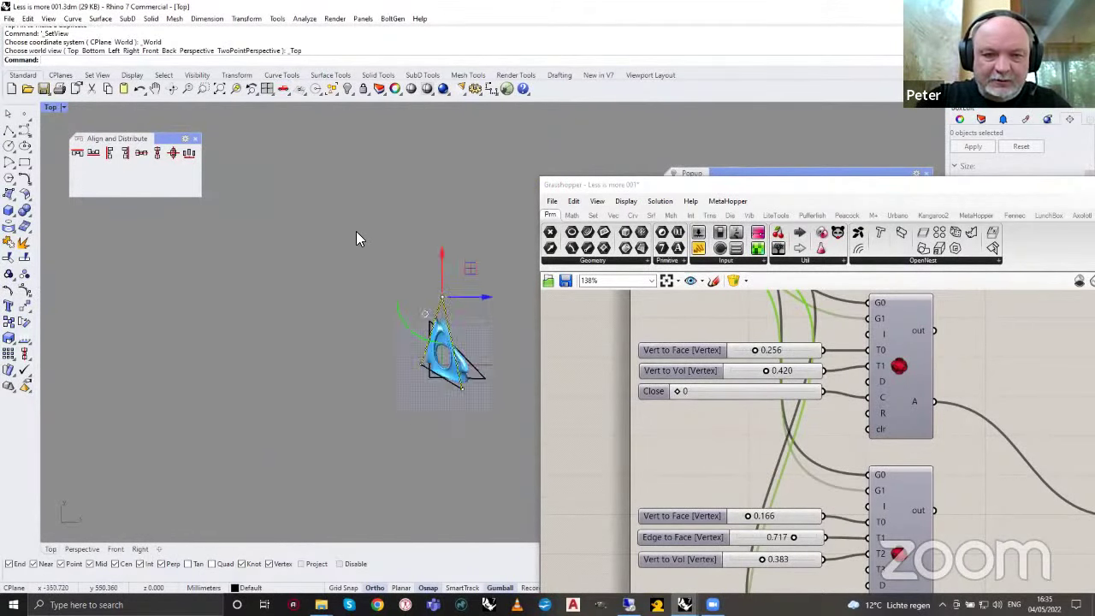
drag(452, 180, 525, 180)
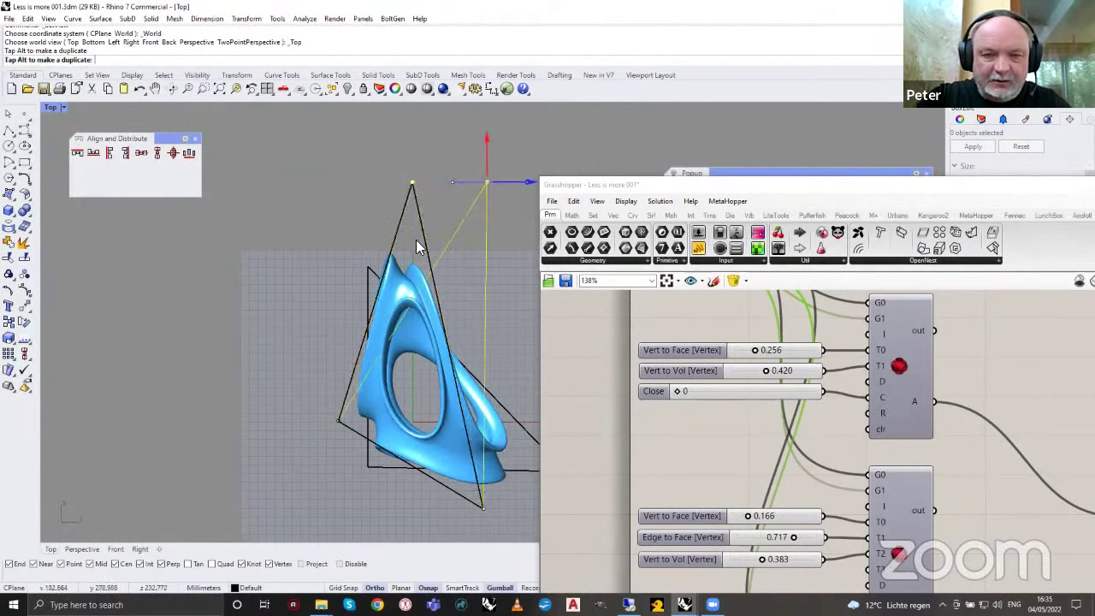
scroll(242, 280, down, 8)
drag(396, 238, 426, 248)
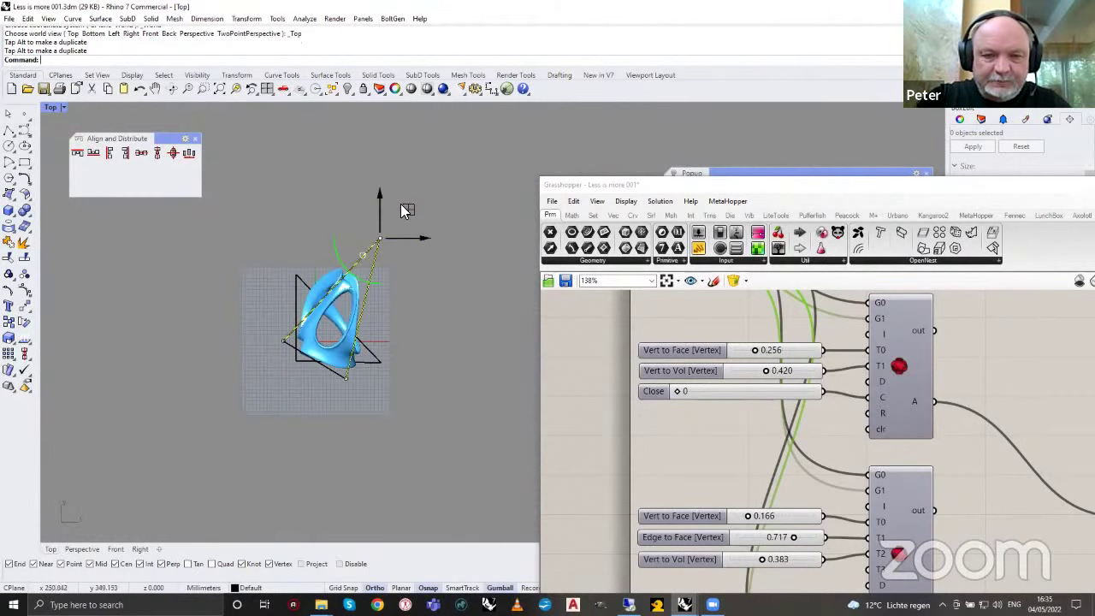
drag(382, 197, 383, 266)
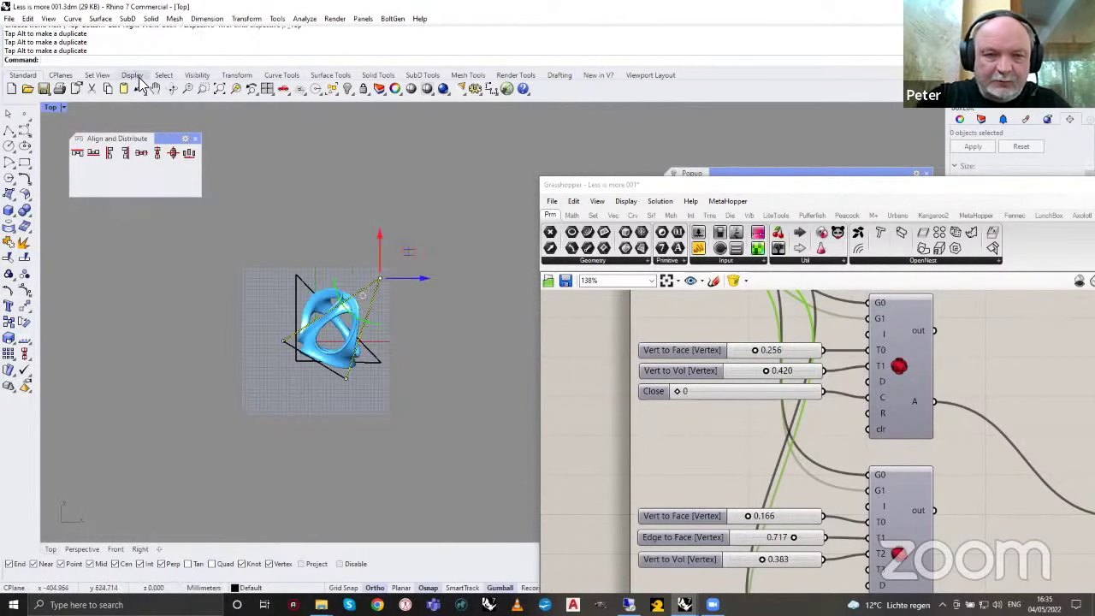
Raise another corner of the upper triangle vertically from a rotated view.
click(174, 91)
drag(413, 402, 347, 242)
scroll(347, 242, up, 5)
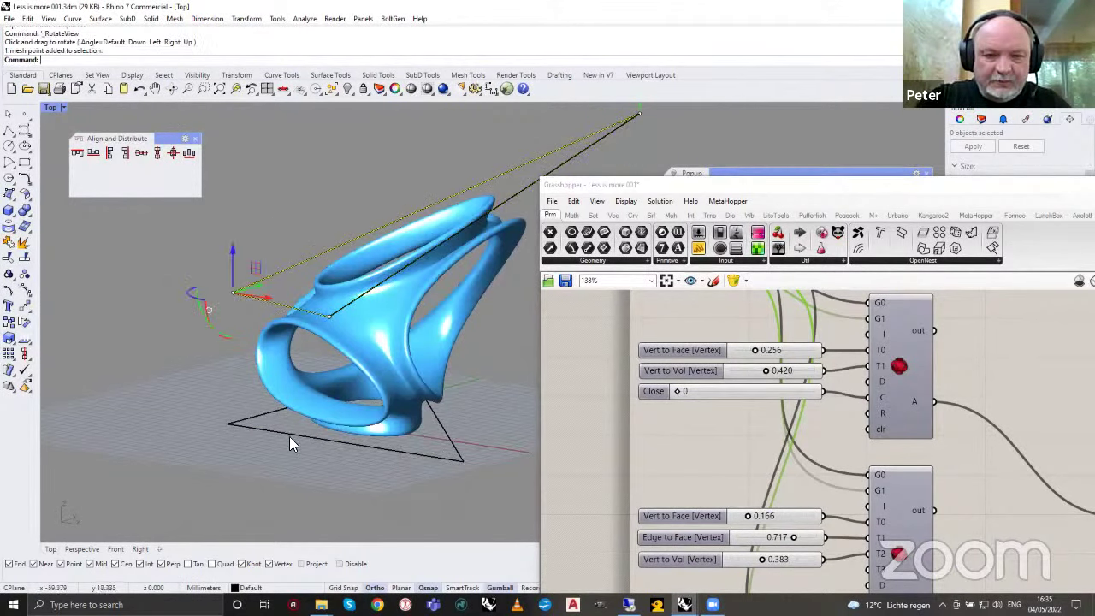
scroll(289, 436, down, 5)
drag(265, 333, 260, 210)
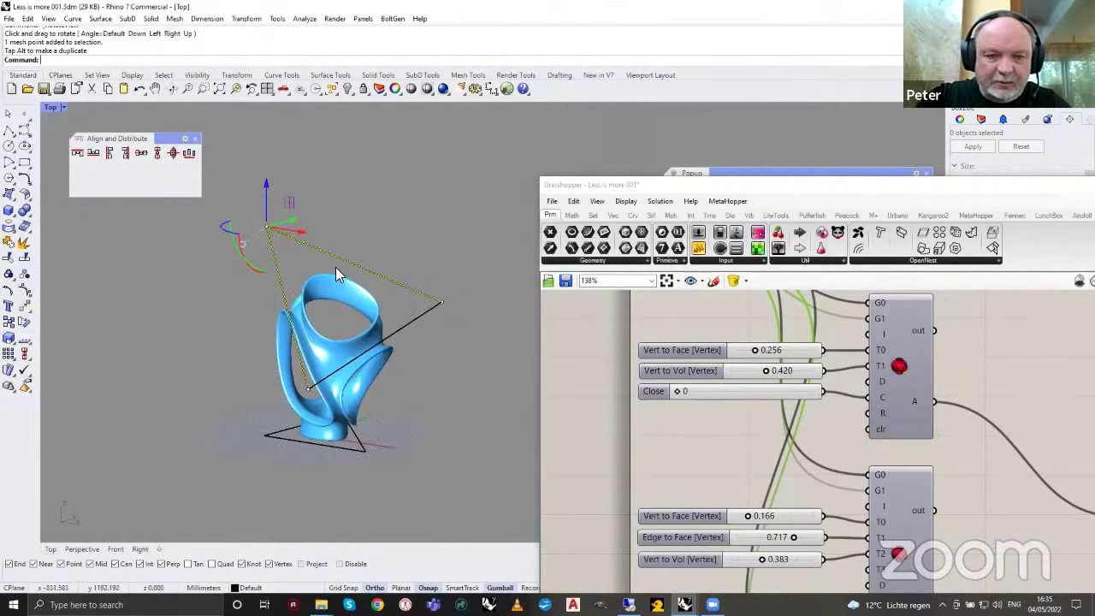
Turn on the mesh points of the base triangle and move two of its corners outward to widen it.
click(366, 450)
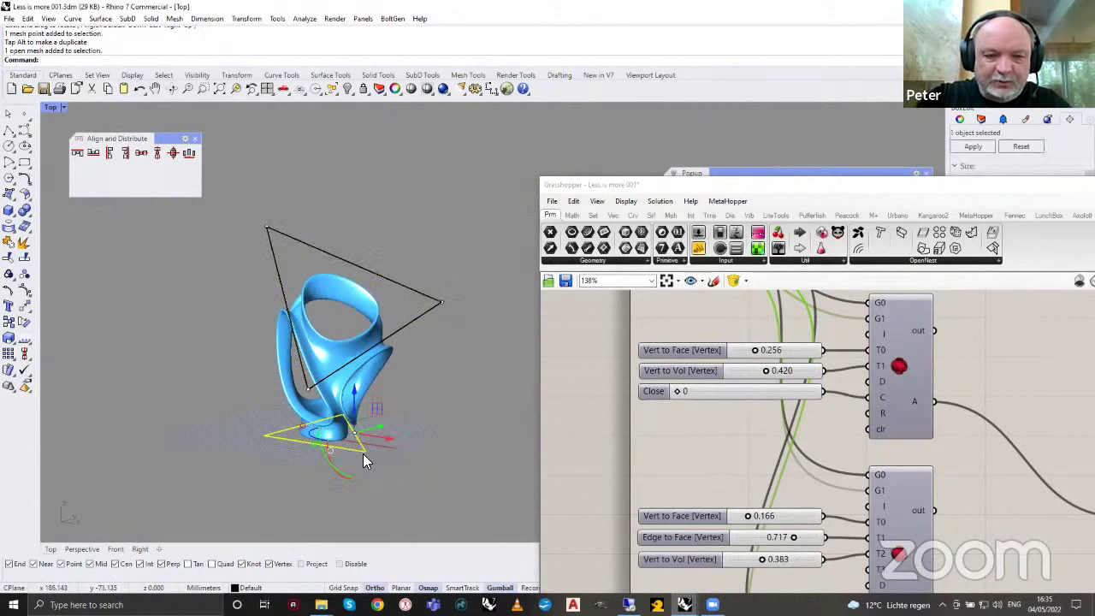
click(25, 291)
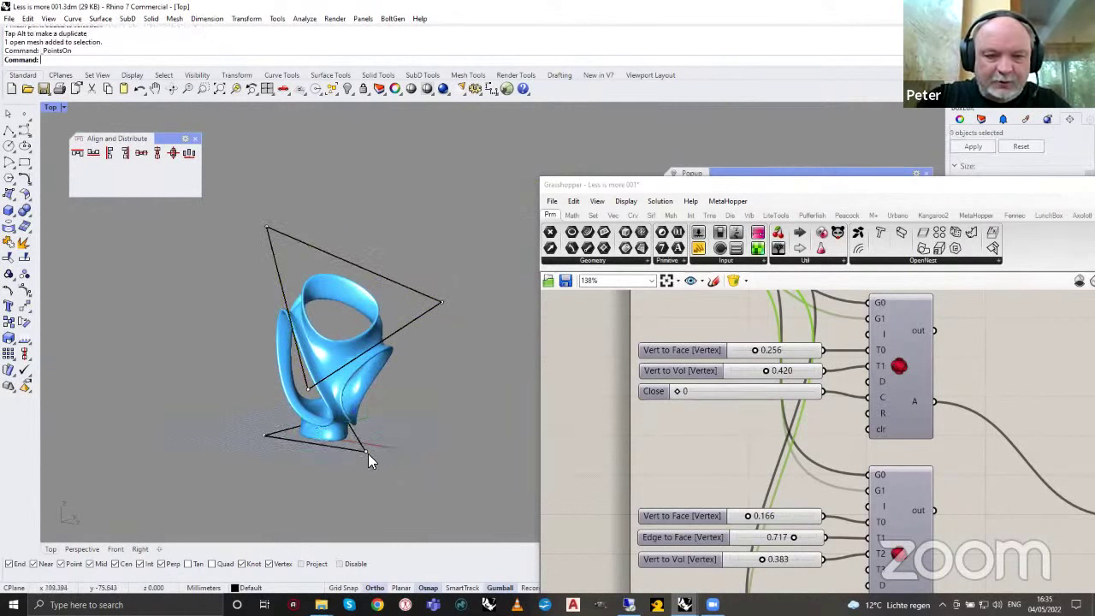
click(367, 452)
drag(417, 464, 471, 487)
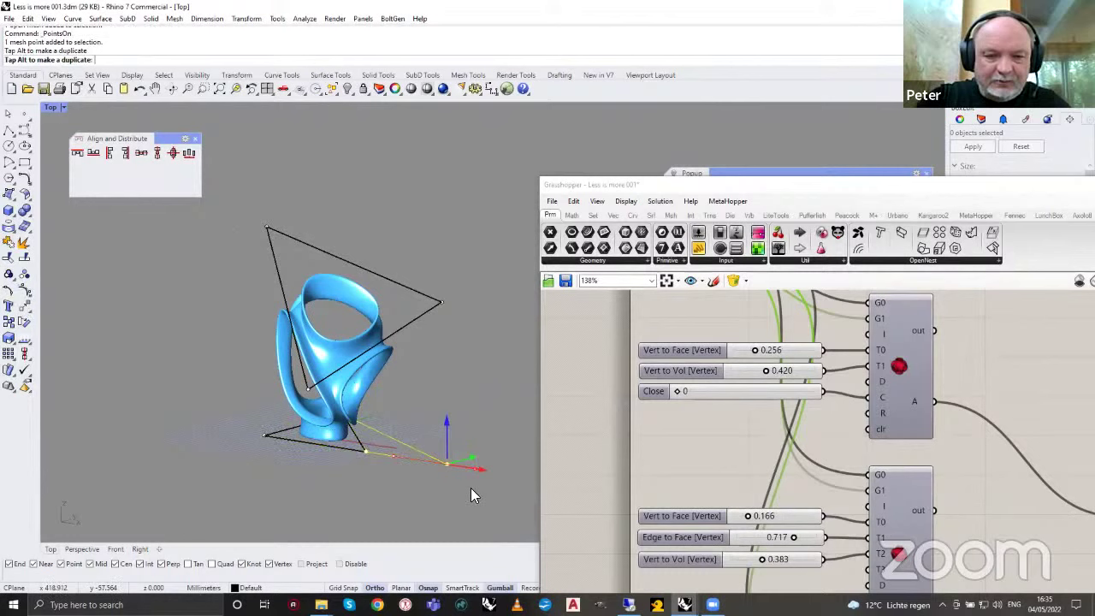
click(266, 434)
drag(265, 434, 154, 464)
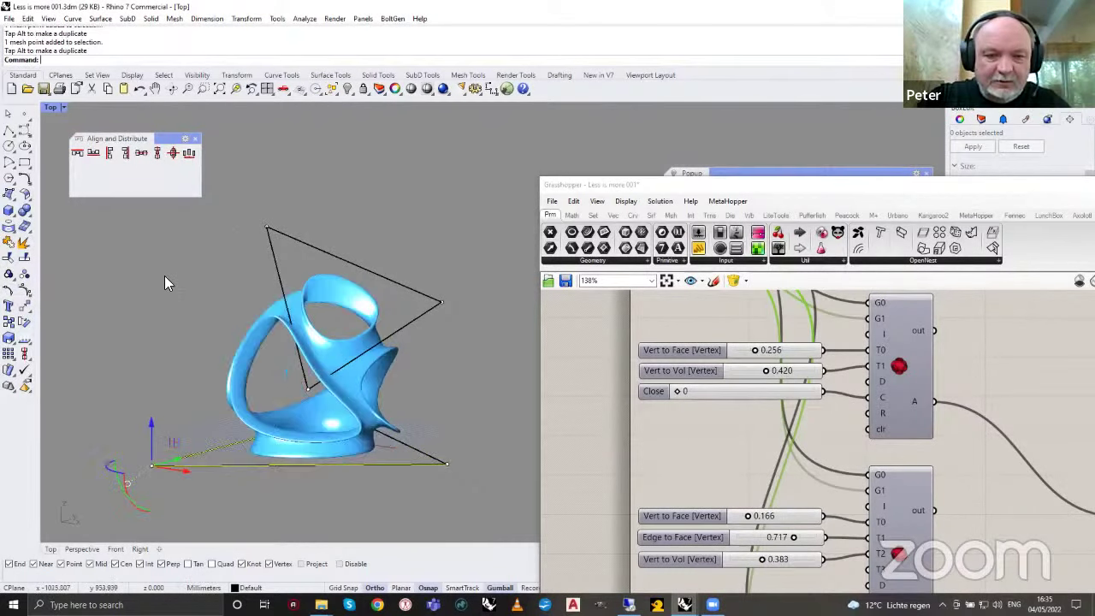
Connect the second volumetric mesh component's A output to the M input of the purple group's first component, replacing the Pa connection.
scroll(736, 339, down, 3)
scroll(716, 417, down, 1)
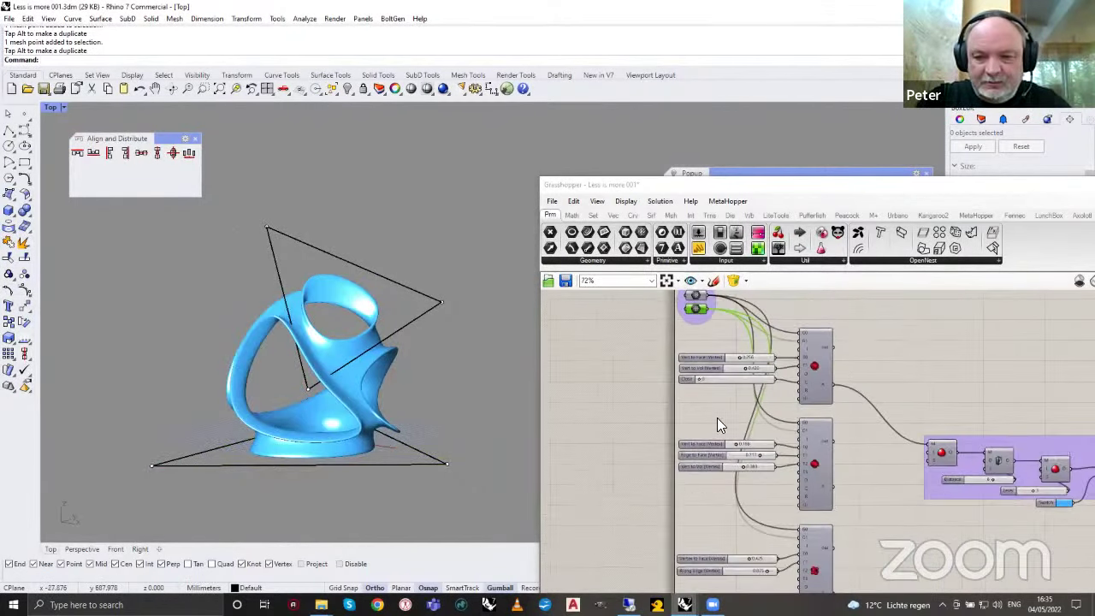
scroll(849, 366, up, 3)
scroll(744, 352, down, 3)
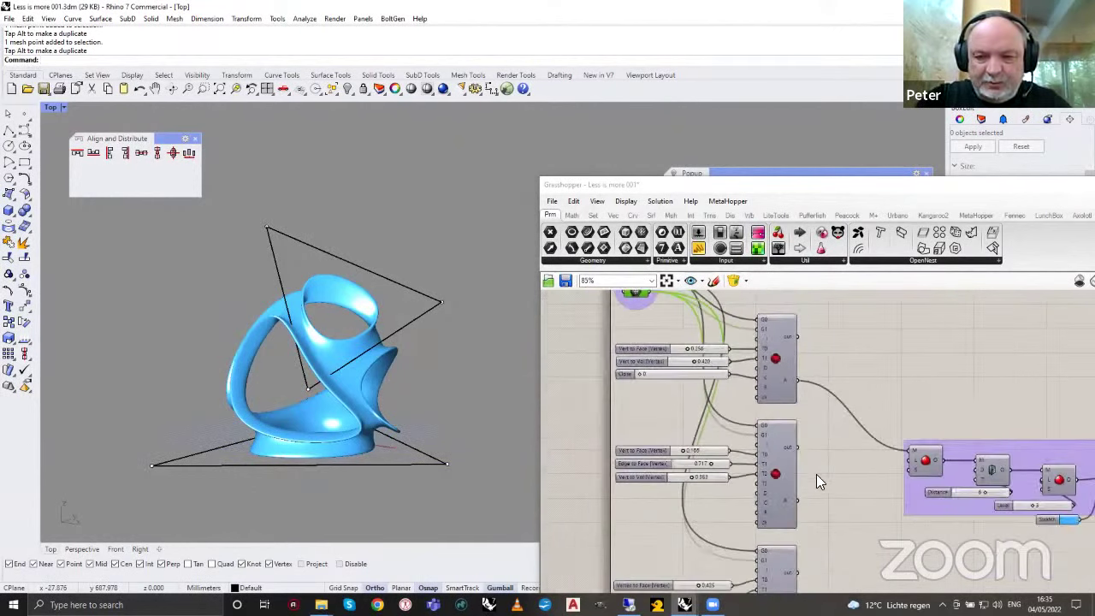
drag(798, 501, 909, 458)
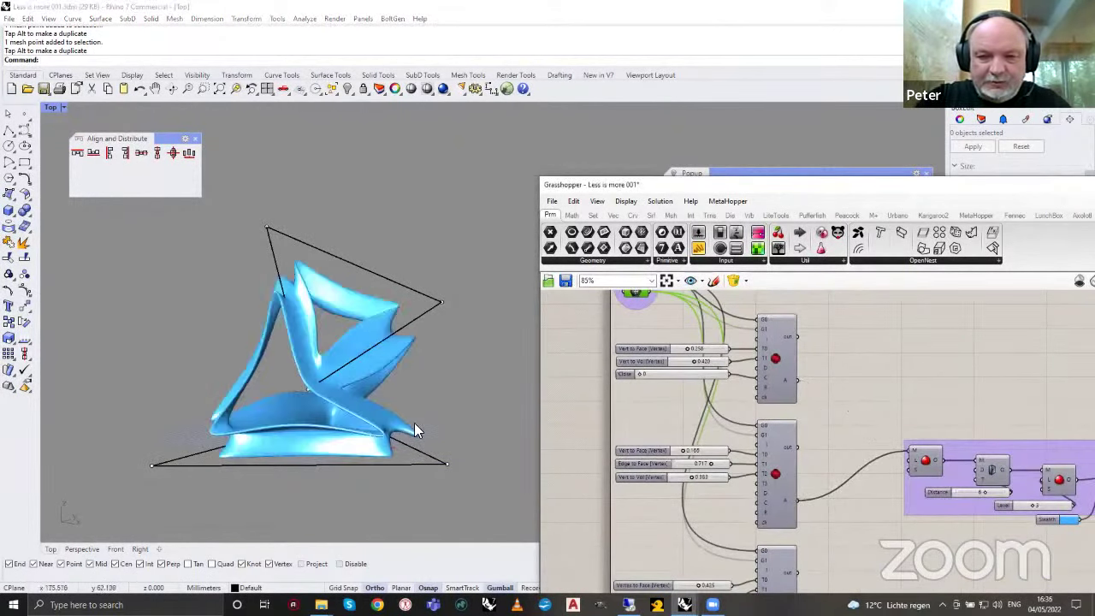
Rotate the view slightly and raise the upper triangle's lowest vertex to reshape the mesh.
click(172, 89)
drag(346, 340, 328, 407)
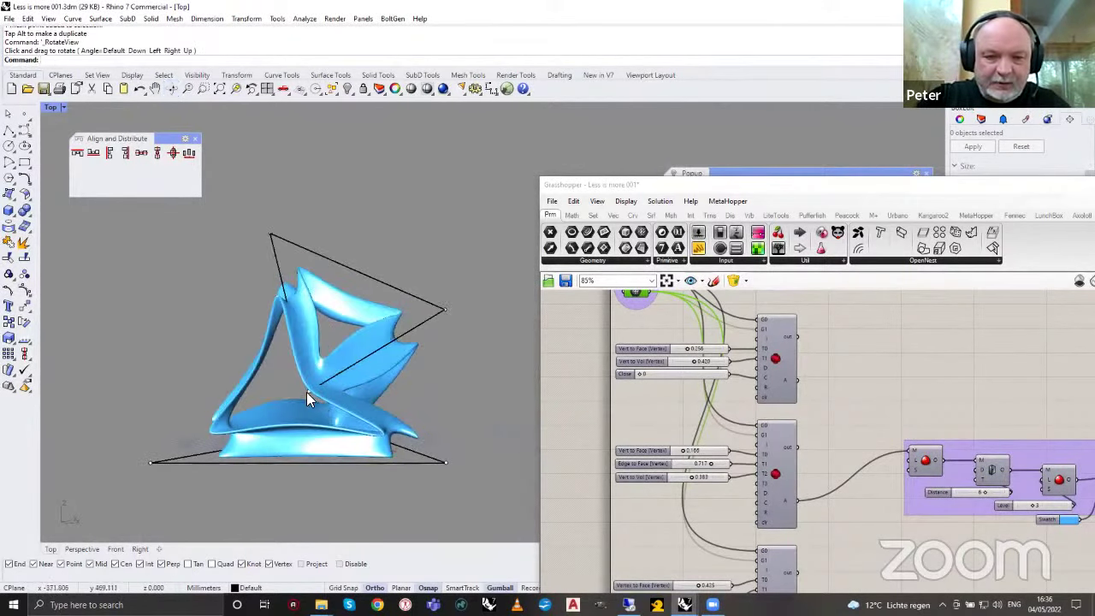
click(306, 392)
drag(315, 333, 357, 234)
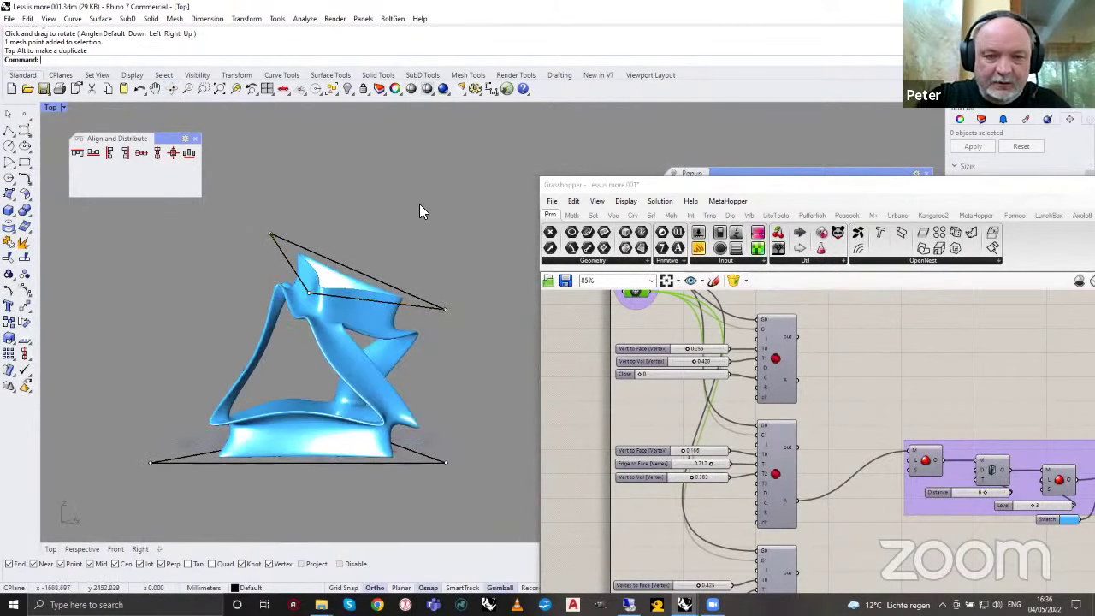
Feed the third volumetric mesh component's A output into the purple group's first M input, replacing the second component's connection.
scroll(748, 361, down, 3)
scroll(843, 507, up, 5)
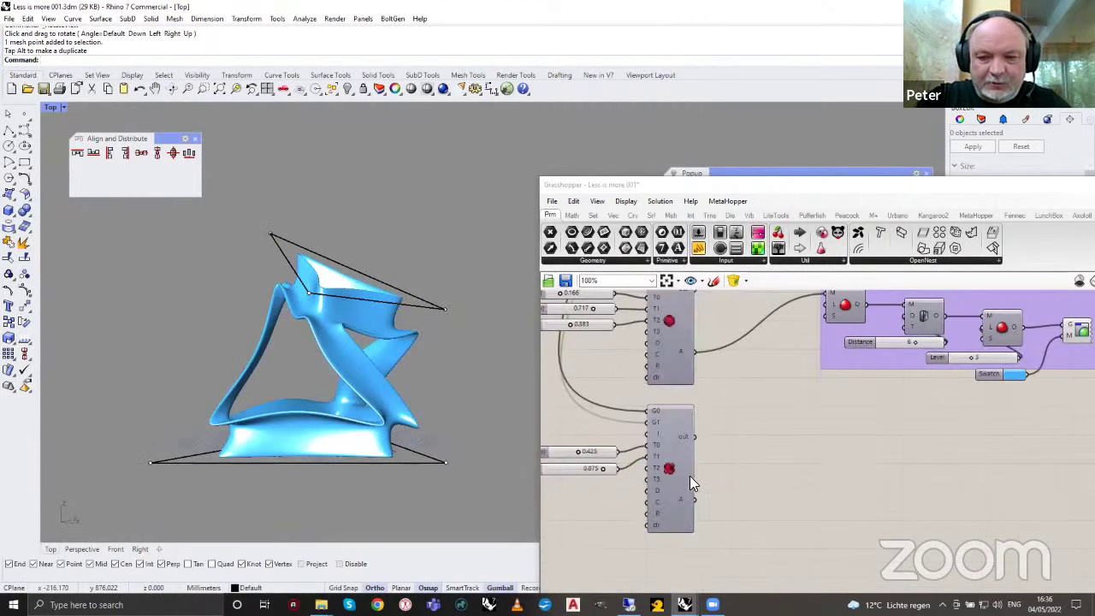
drag(694, 501, 823, 297)
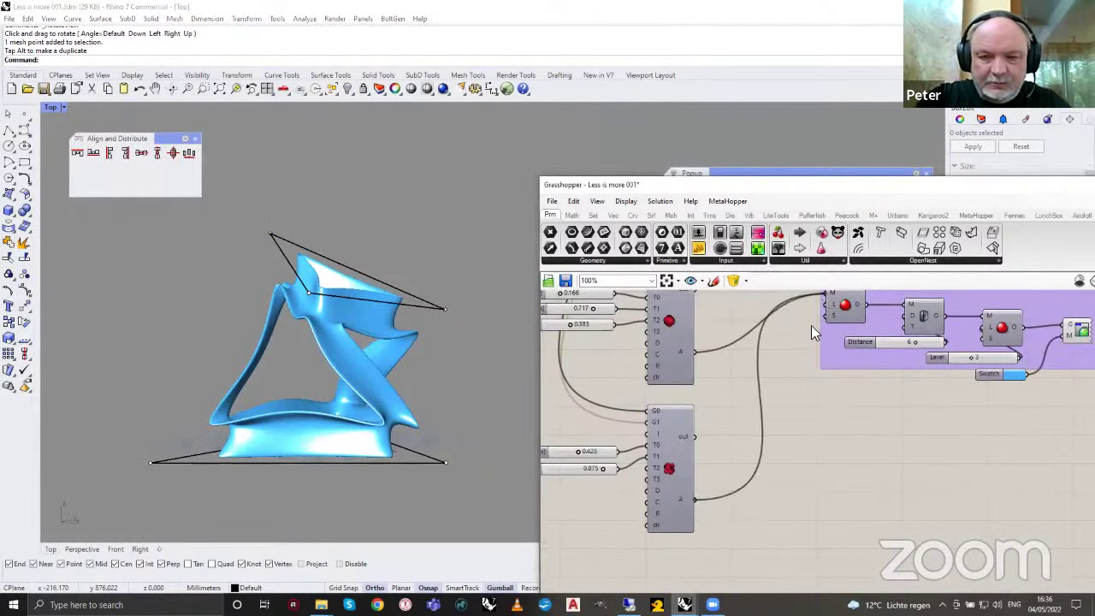
Move a corner of the upper triangle from a rotated view and inspect the reshaped mesh from the side.
click(175, 89)
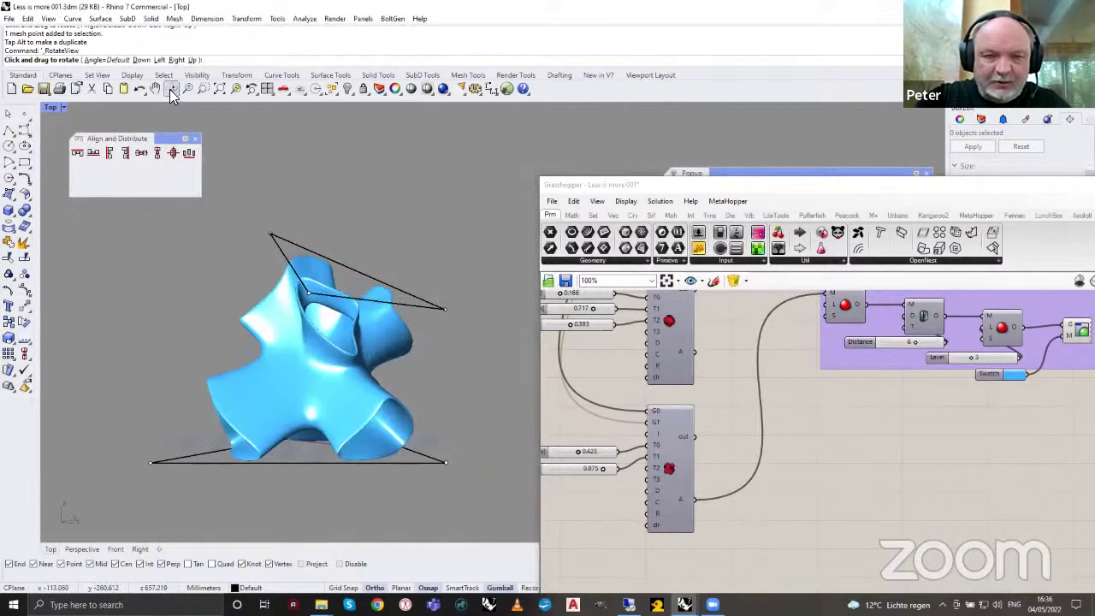
drag(351, 419, 438, 292)
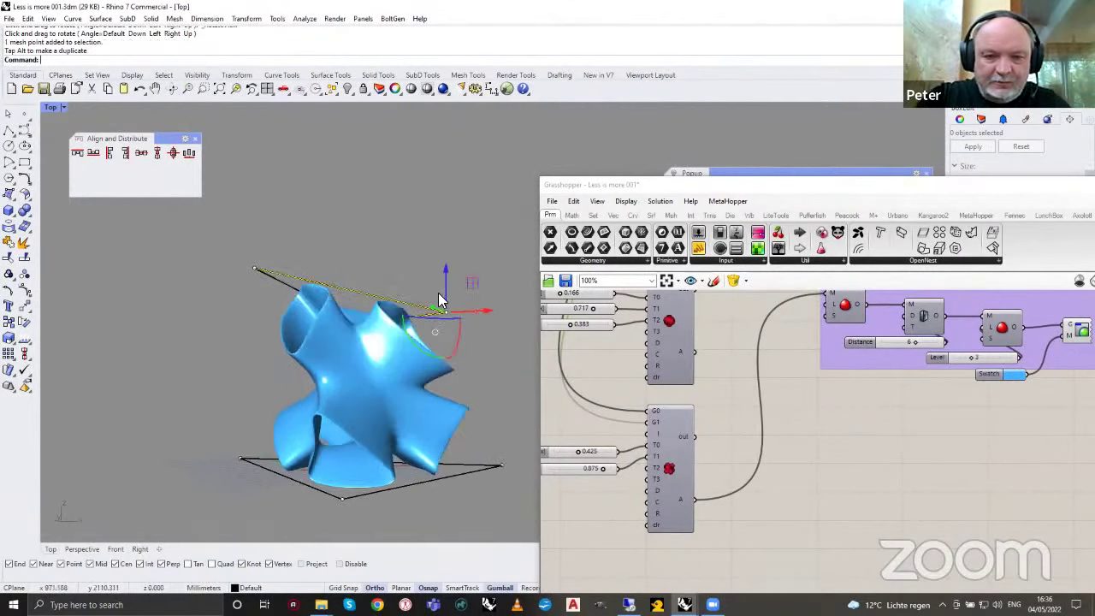
scroll(363, 275, down, 3)
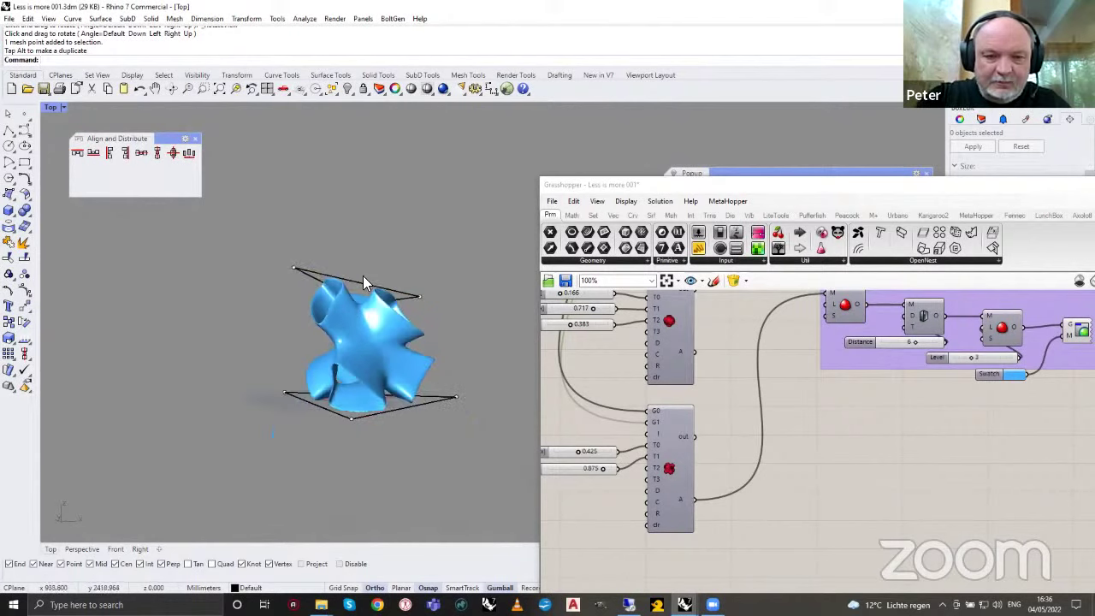
click(173, 88)
drag(384, 274, 421, 369)
scroll(421, 363, down, 6)
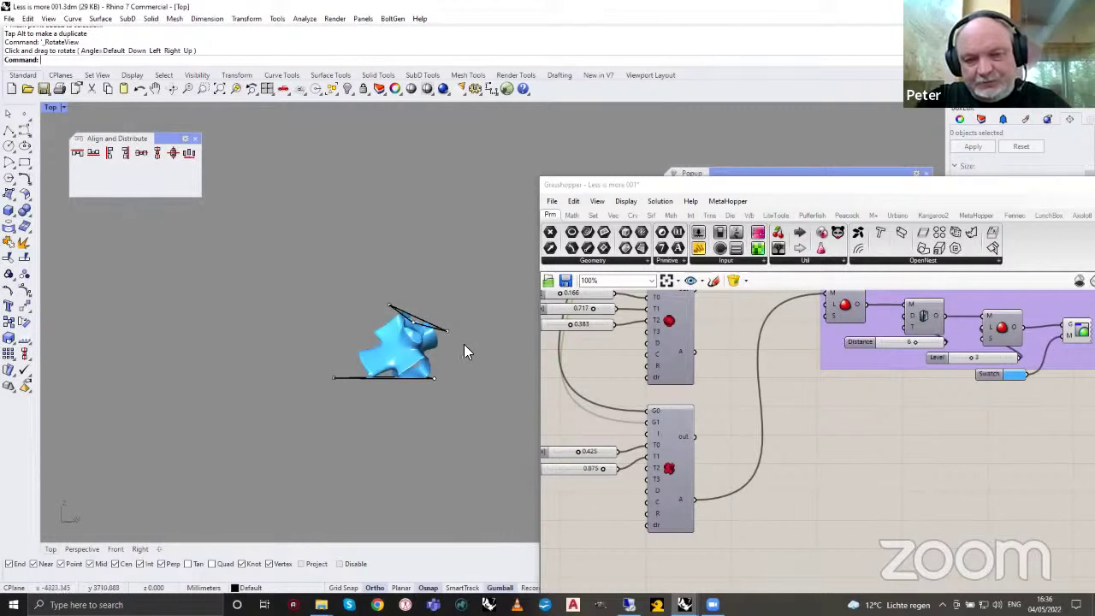
scroll(463, 344, up, 8)
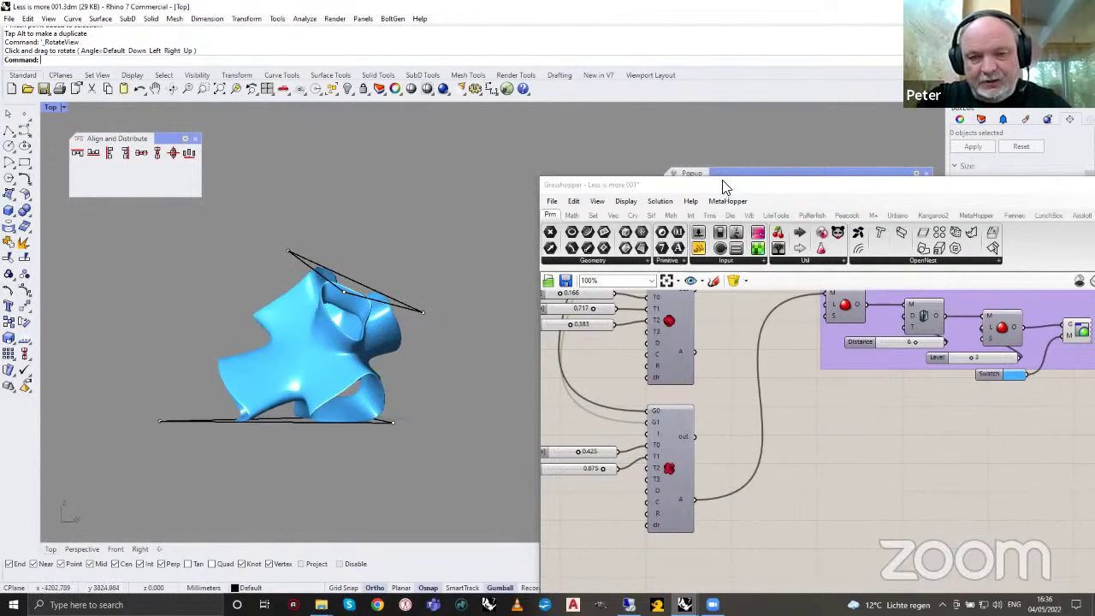
Reposition the Grasshopper window and move the upper triangle's highest corner horizontally away from the mesh.
drag(726, 192, 682, 145)
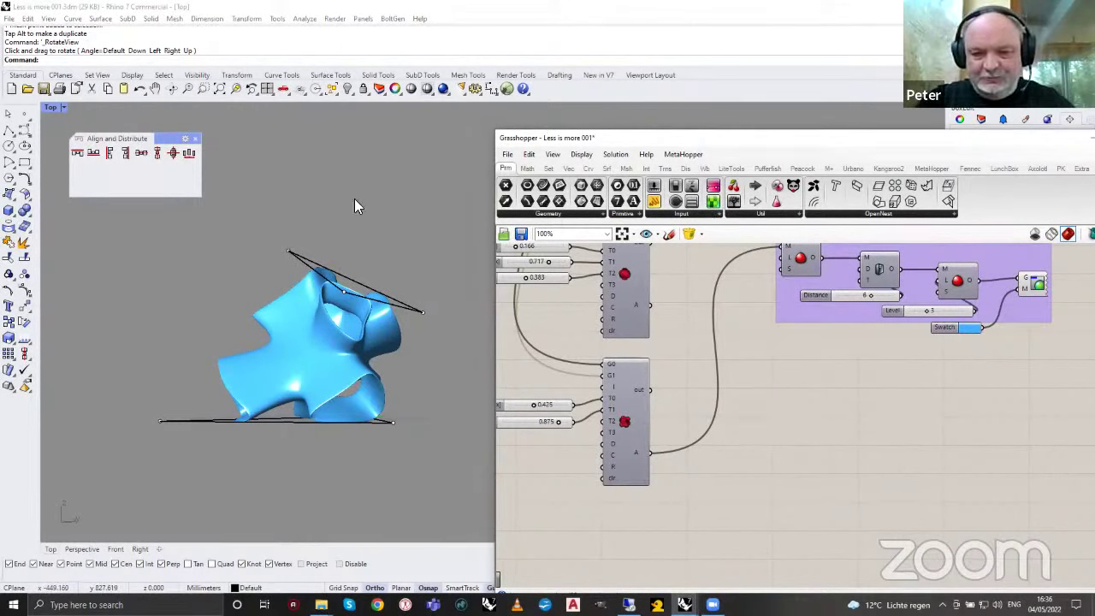
click(286, 251)
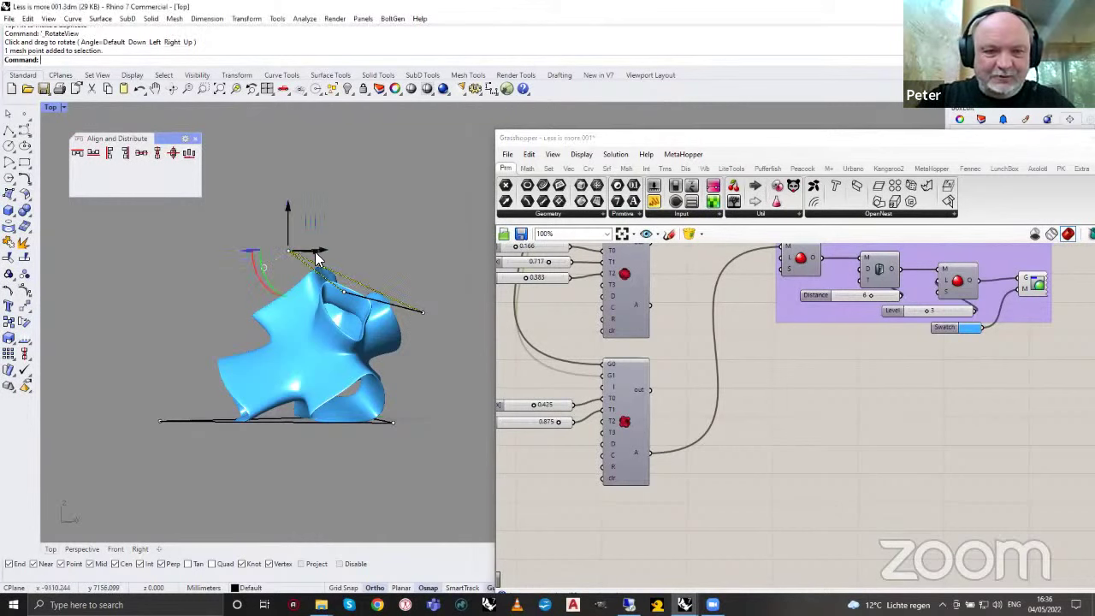
drag(285, 251, 242, 252)
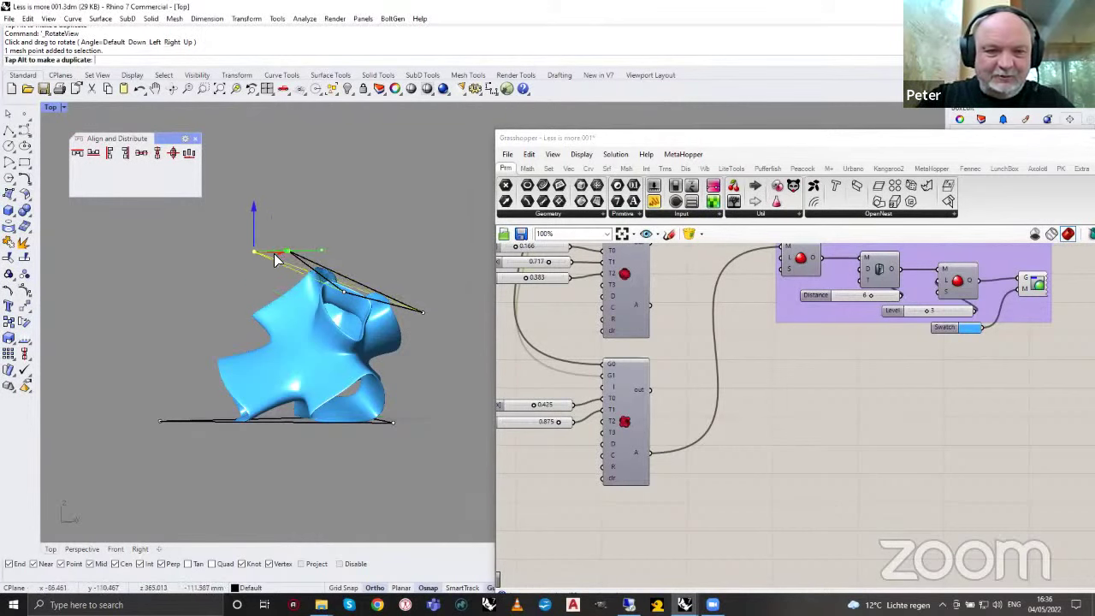
Open Pieta QuadReMesh.3dm from the Demo folder's Pieta subfolder, discarding the changes to Less is more 001.
click(9, 18)
click(27, 45)
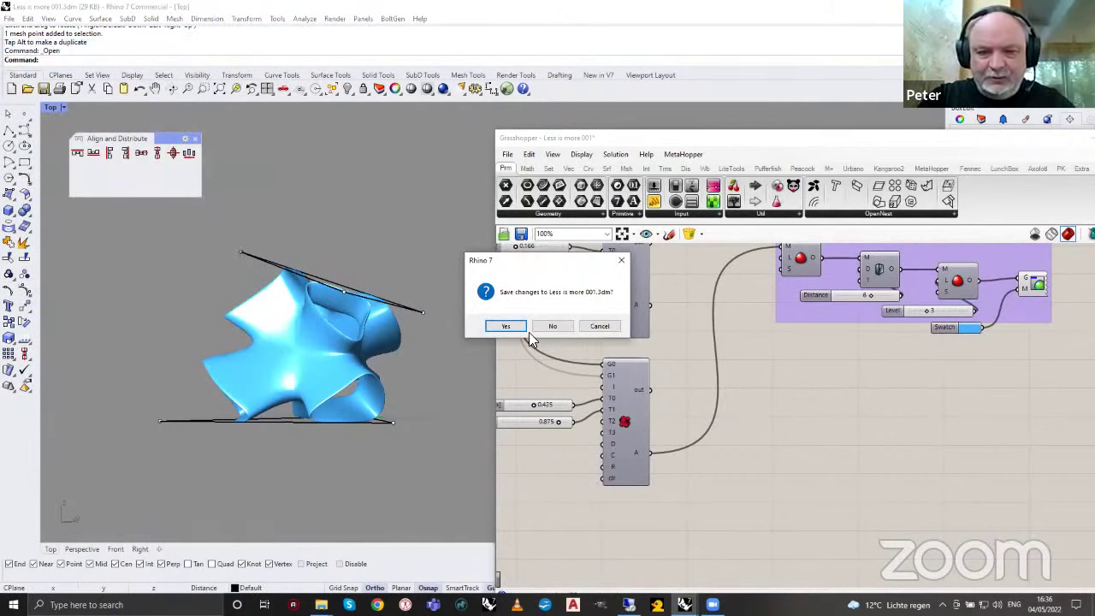
click(560, 329)
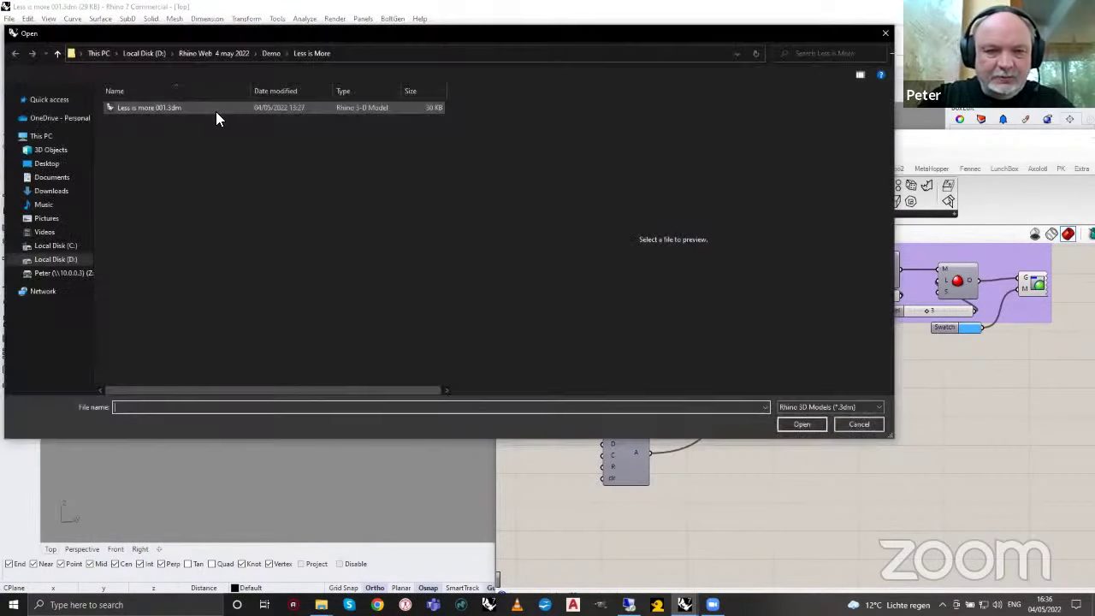
click(272, 53)
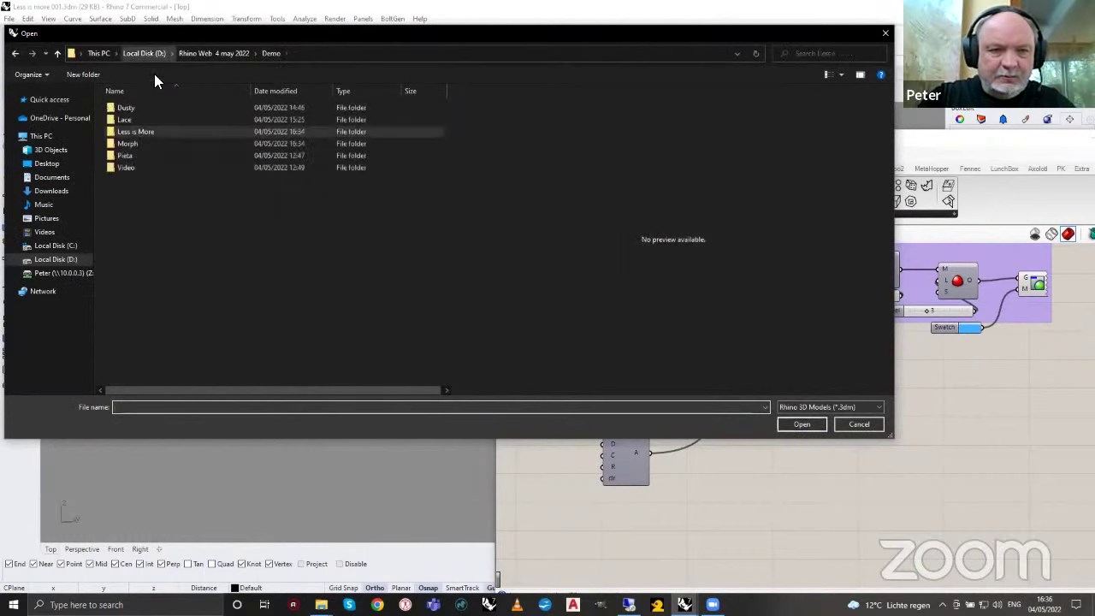
double_click(128, 156)
click(125, 128)
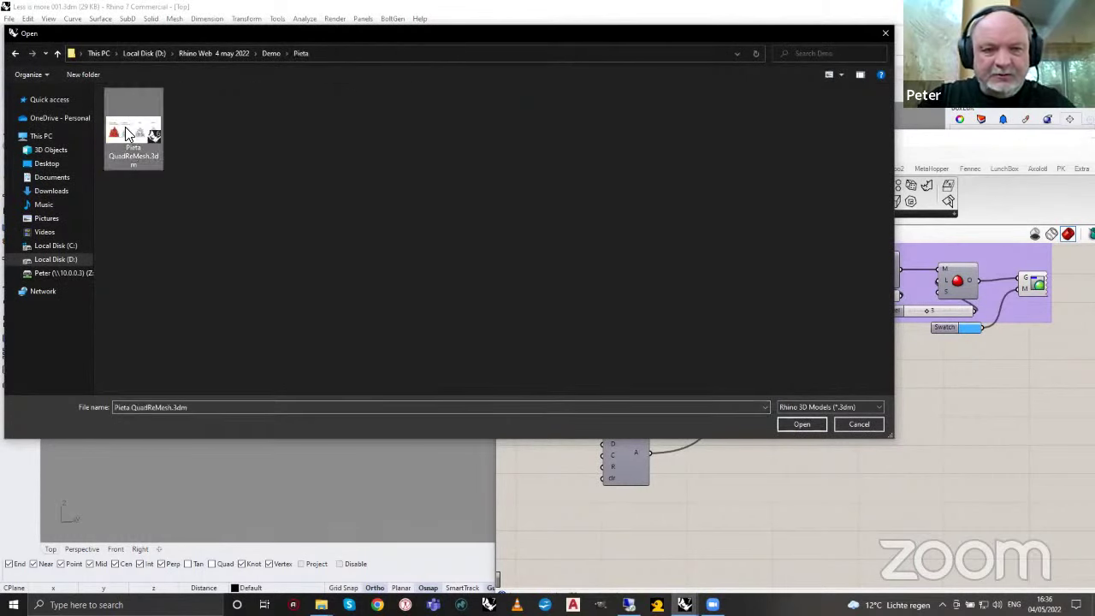
double_click(125, 127)
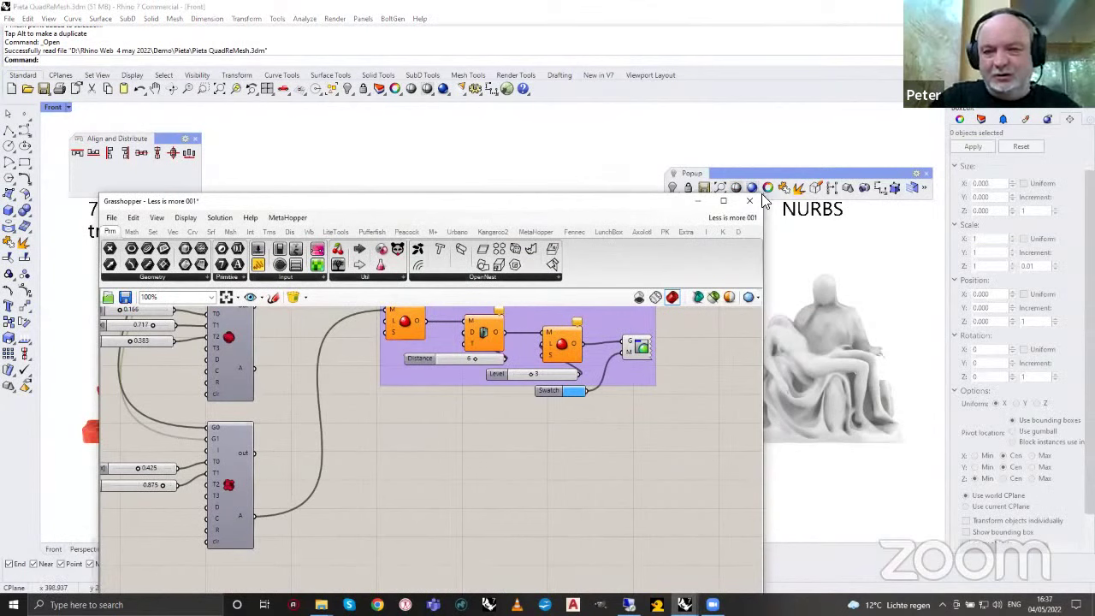
Move the Popup toolbar above the NURBS statue and minimise the Grasshopper window to clear the view of all four statues.
click(769, 176)
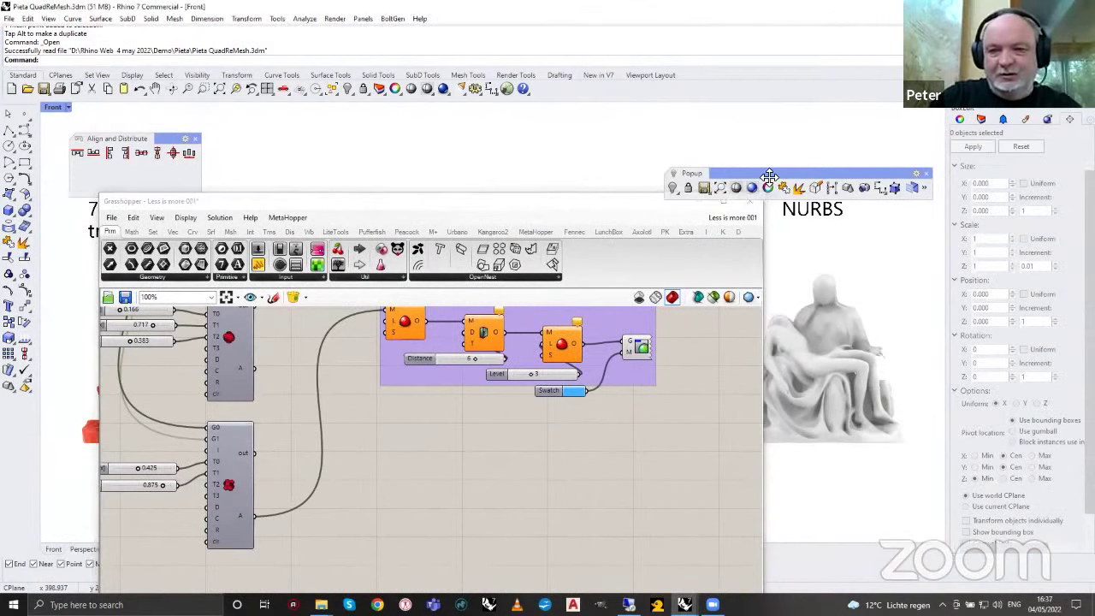
drag(769, 177, 778, 126)
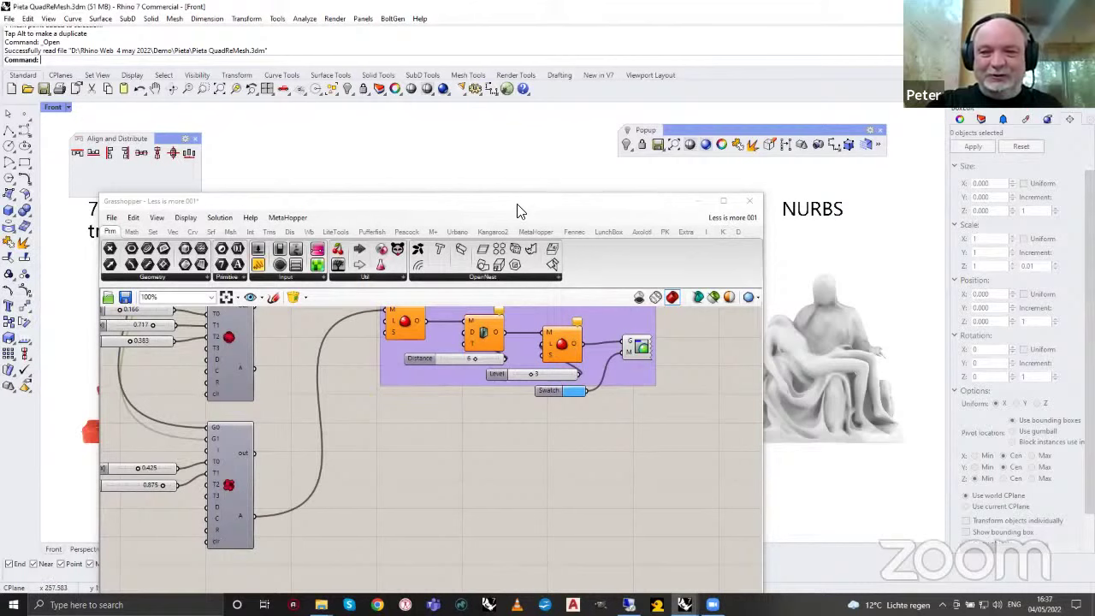
drag(520, 208, 549, 210)
click(724, 203)
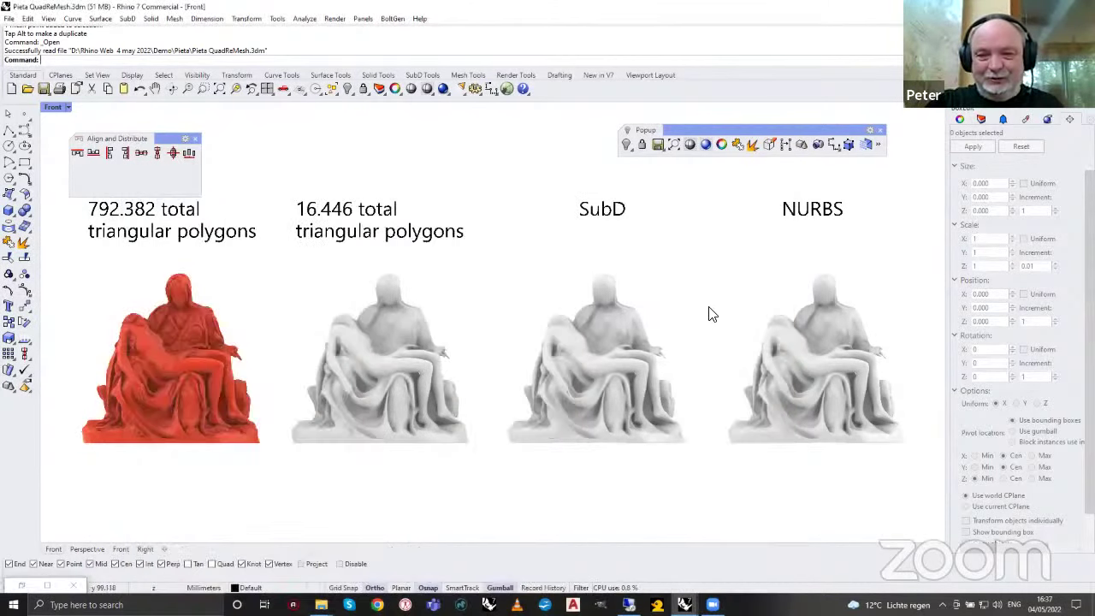
scroll(711, 325, down, 2)
scroll(711, 325, up, 2)
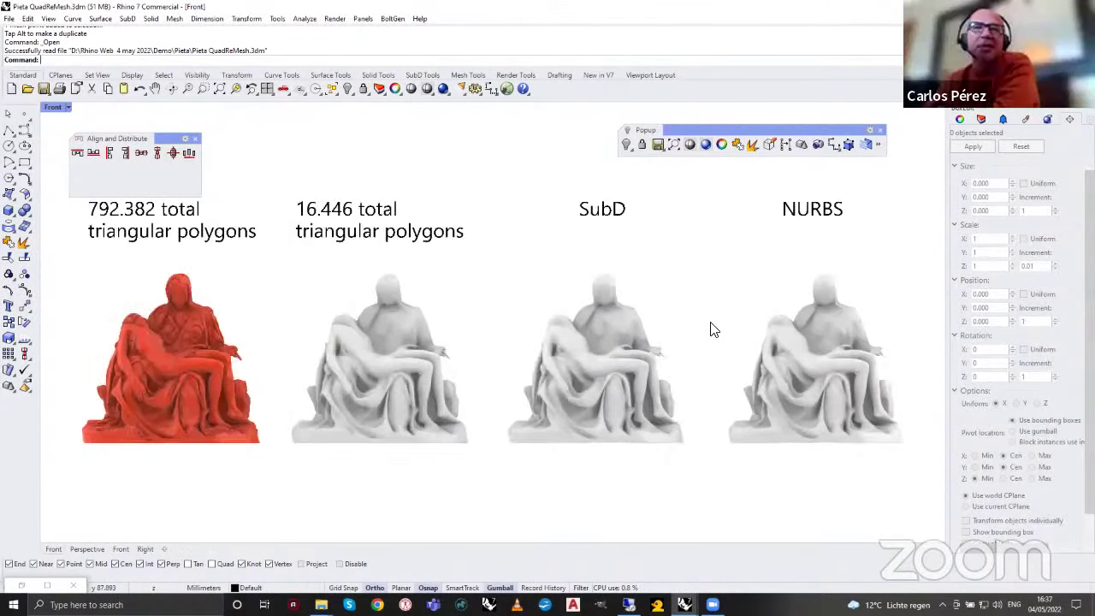
scroll(711, 329, down, 2)
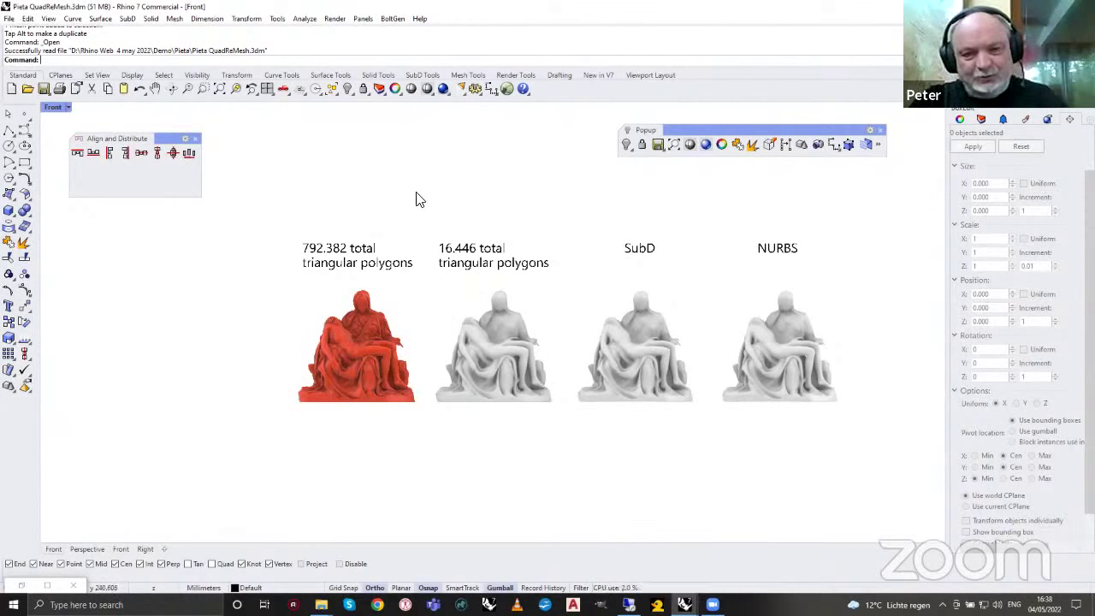
Select the red Pieta mesh, examine its polygon density up close, and deselect it.
click(369, 353)
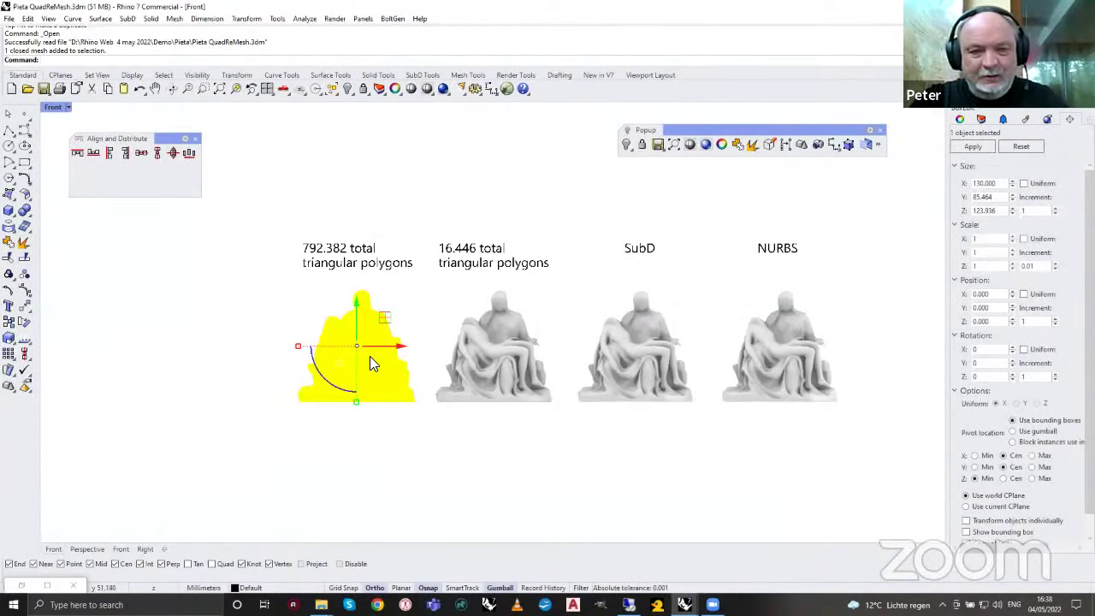
scroll(366, 359, up, 5)
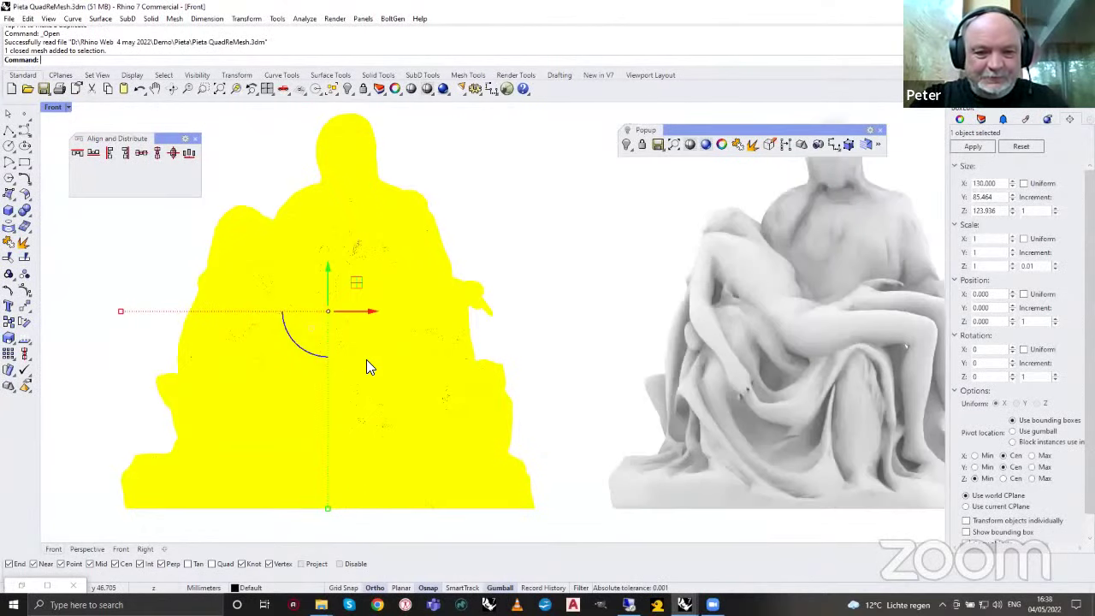
scroll(366, 366, up, 4)
scroll(366, 366, down, 6)
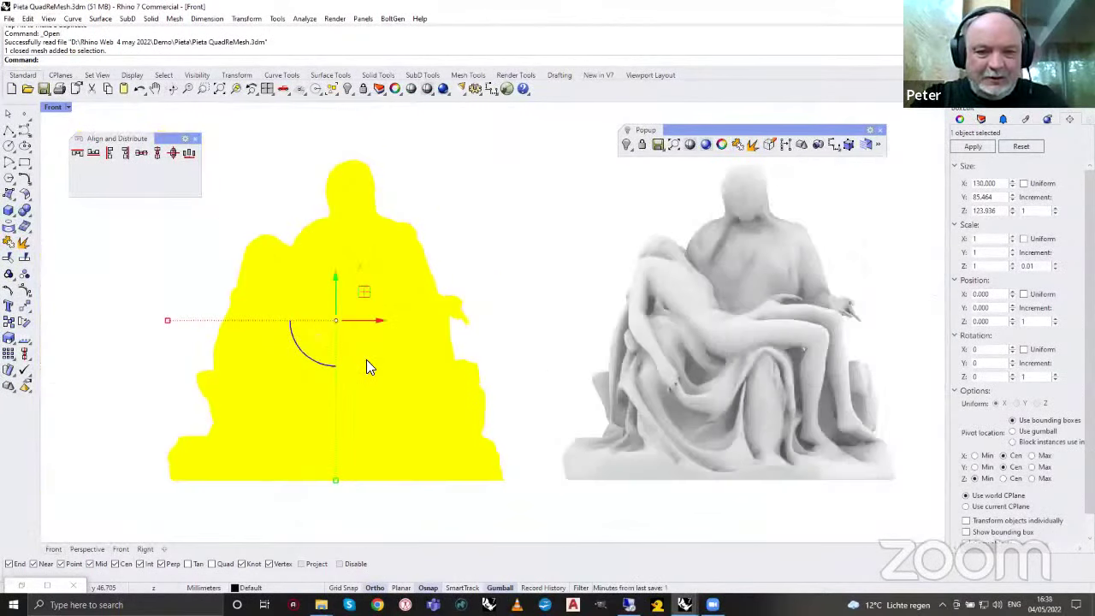
scroll(366, 359, down, 5)
click(244, 276)
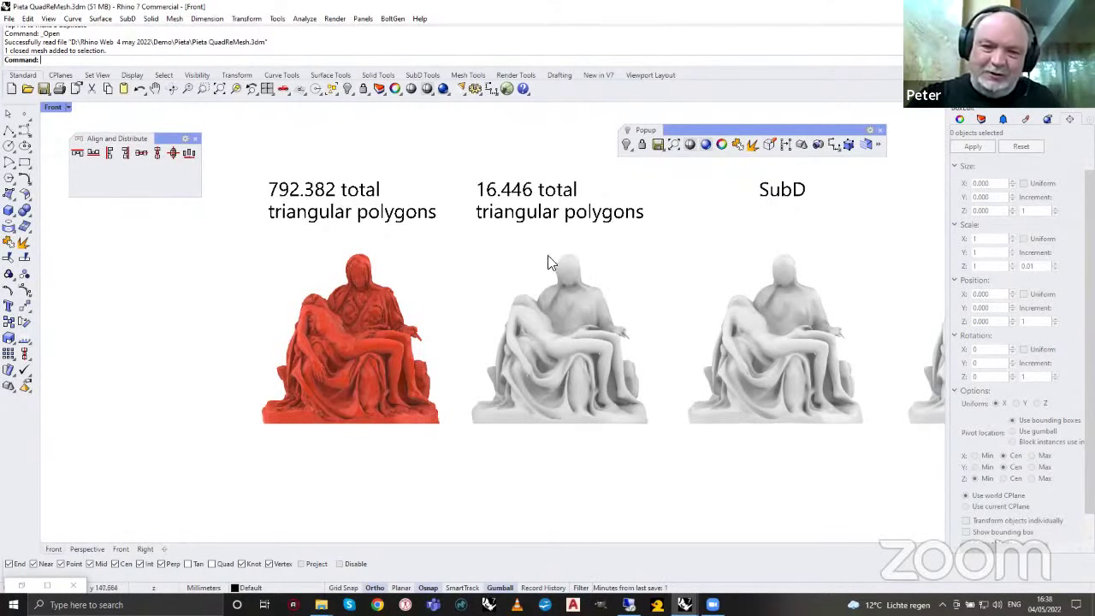
Select the reduced 16.446-polygon Pieta mesh, examine its wireframe up close, and deselect it.
click(579, 296)
scroll(599, 324, up, 2)
scroll(598, 323, up, 6)
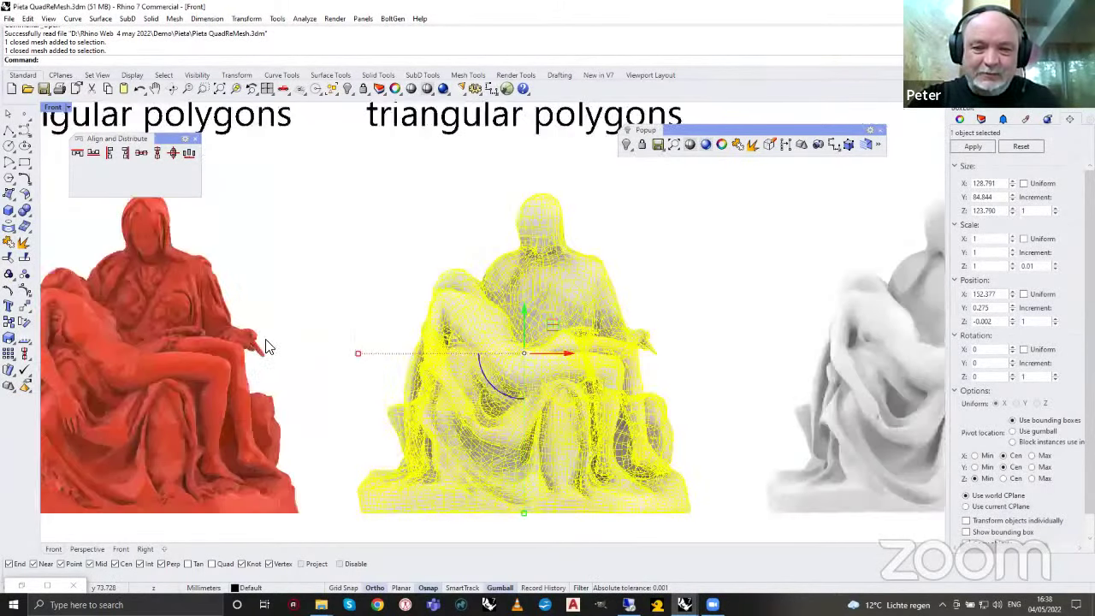
scroll(268, 342, down, 10)
click(451, 281)
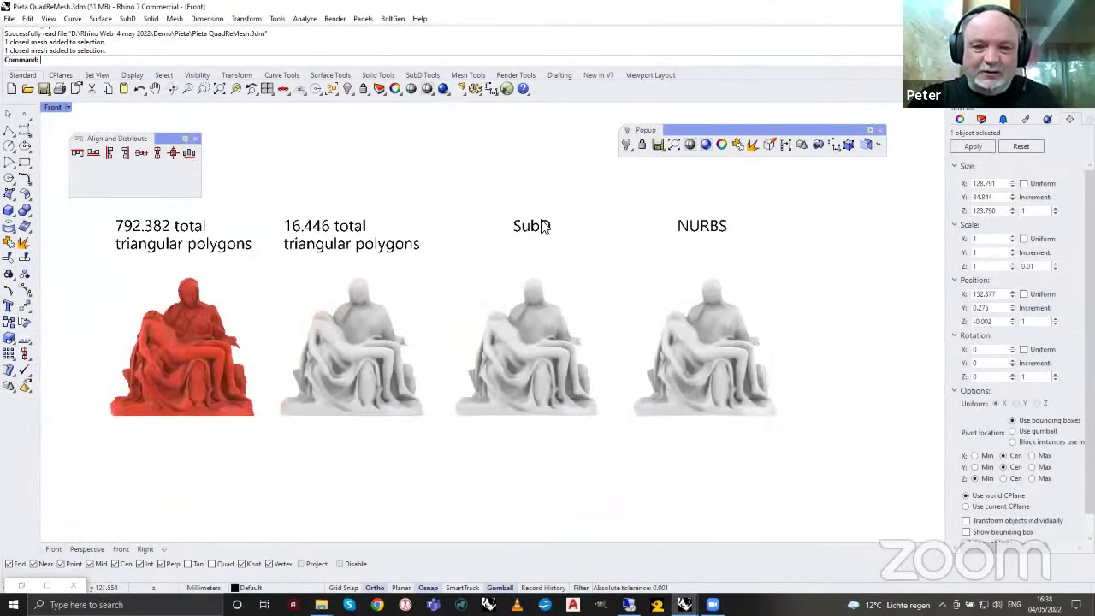
Select the SubD version of the Pieta and examine its wireframe around the torso and head.
click(536, 324)
scroll(537, 325, up, 3)
scroll(536, 323, up, 6)
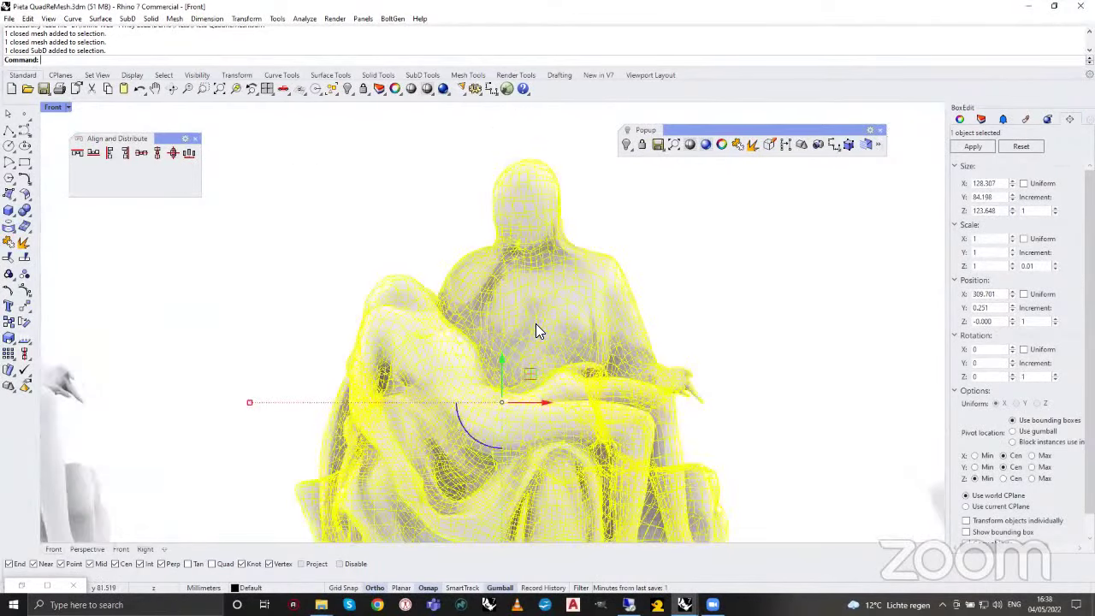
scroll(484, 253, down, 8)
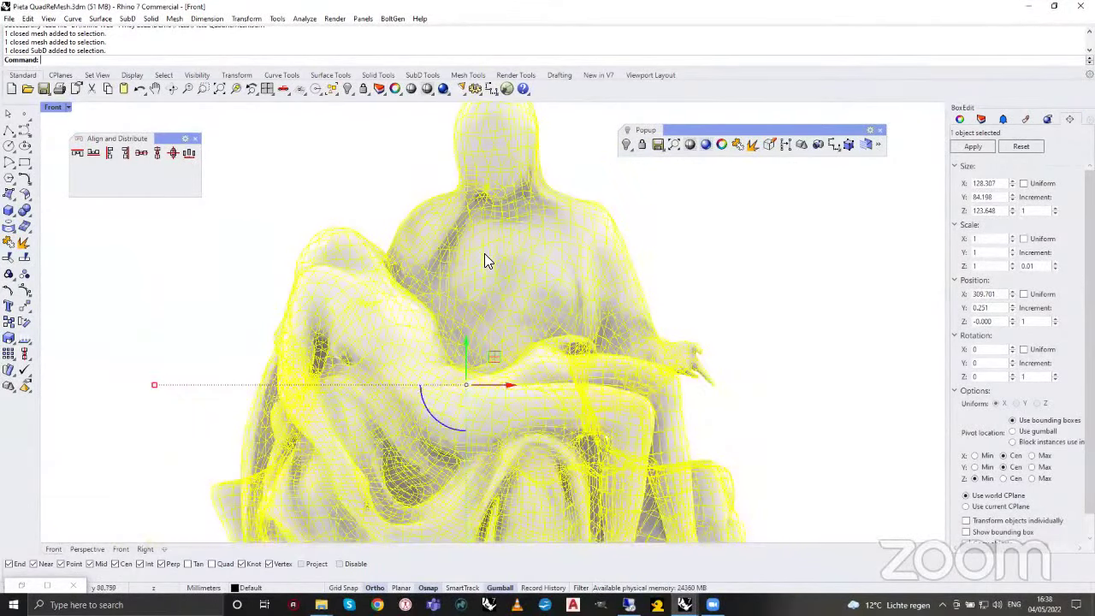
Select the NURBS version of the Pieta, examine its surface structure up close, and clear the selection.
click(721, 274)
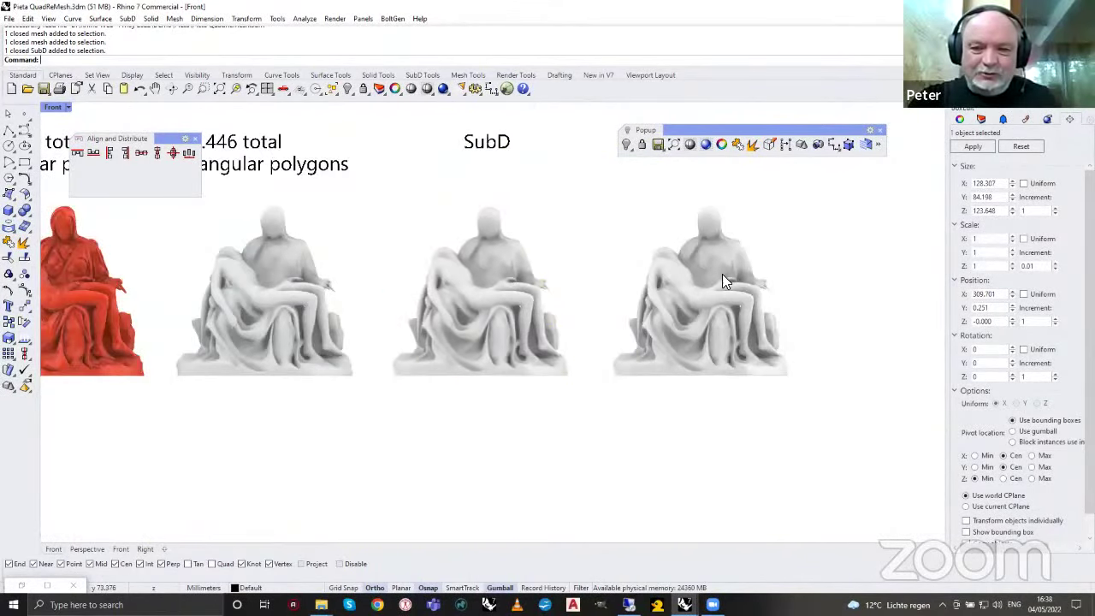
scroll(722, 274, up, 4)
scroll(722, 274, up, 5)
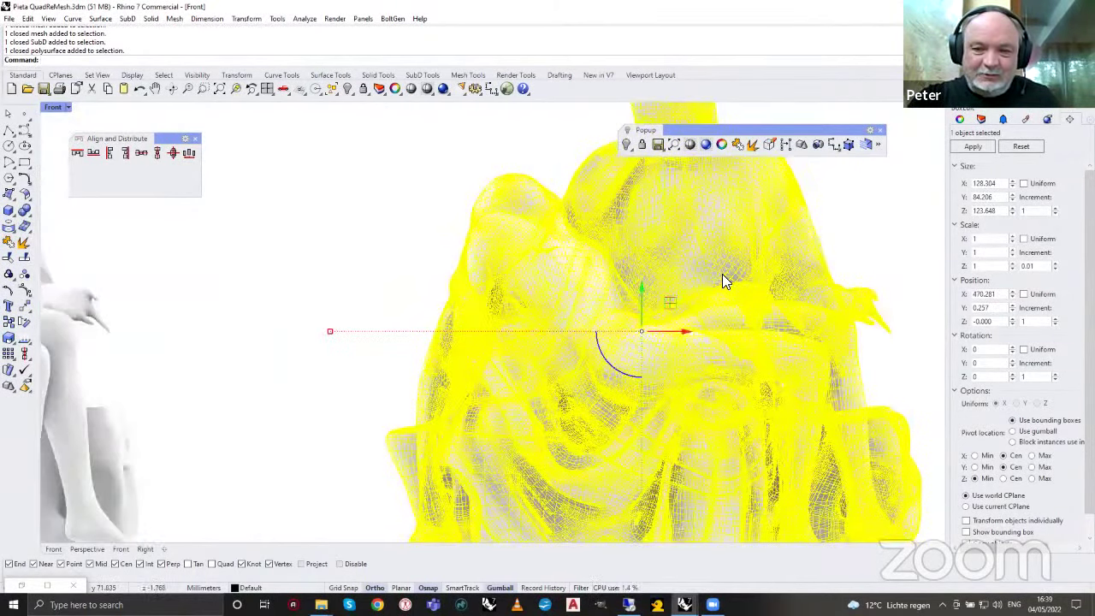
scroll(761, 327, down, 8)
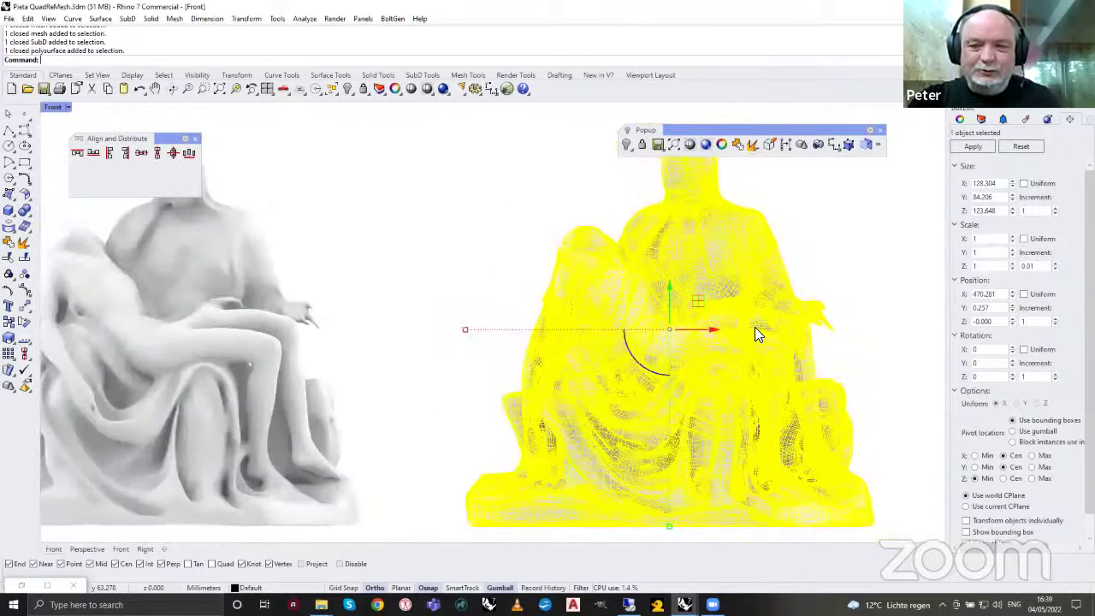
click(564, 247)
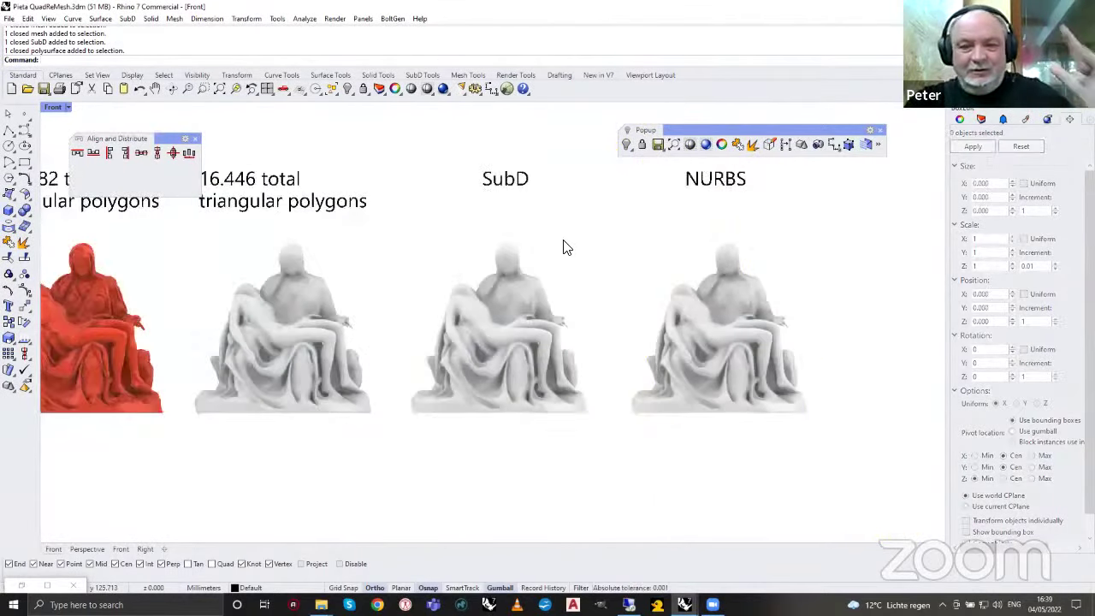